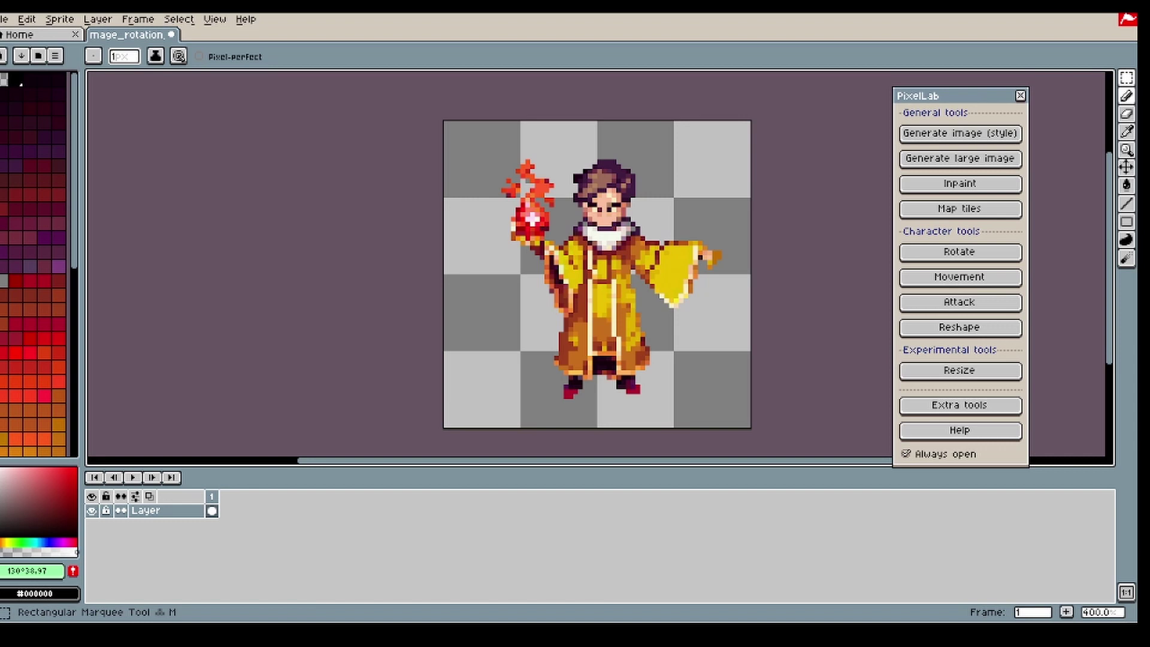
{"action": "left_click", "coordinate": [1125, 78]}
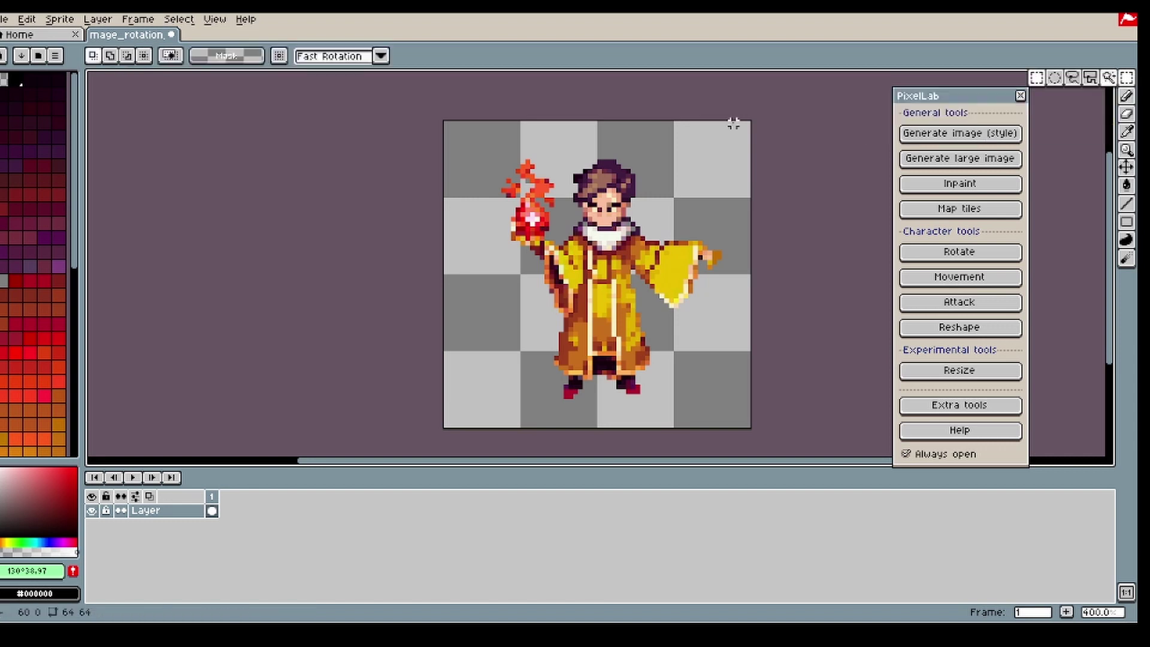
{"action": "left_click_drag", "start_coordinate": [415, 106], "coordinate": [576, 220]}
{"action": "key", "text": "ctrl+a"}
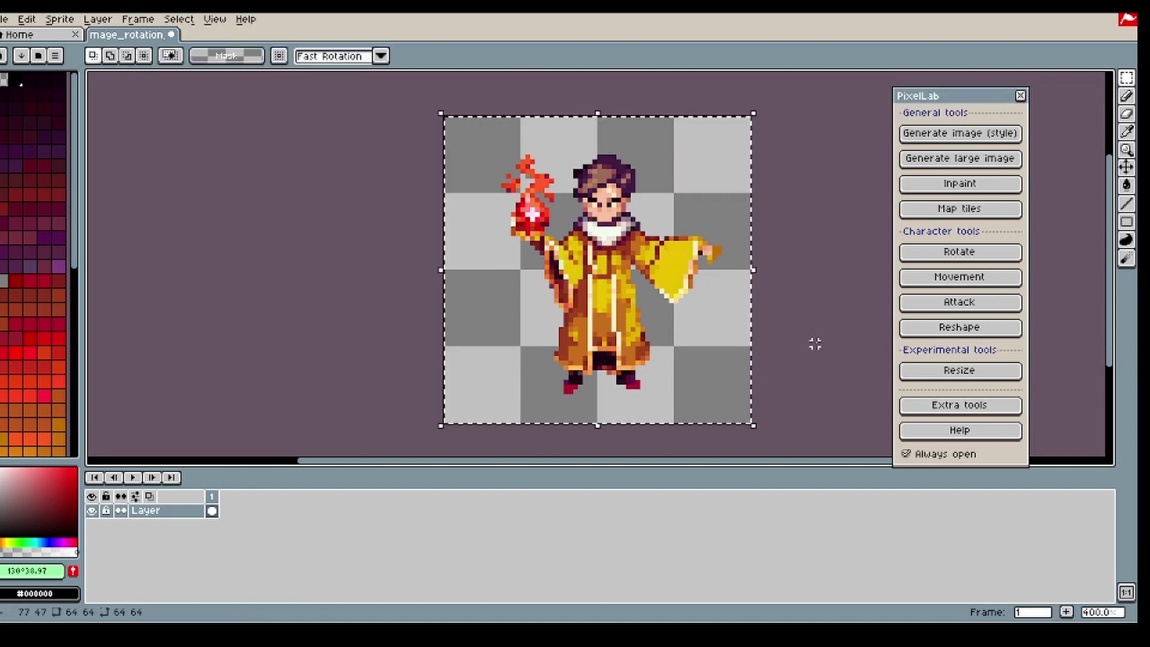
{"action": "left_click", "coordinate": [814, 300]}
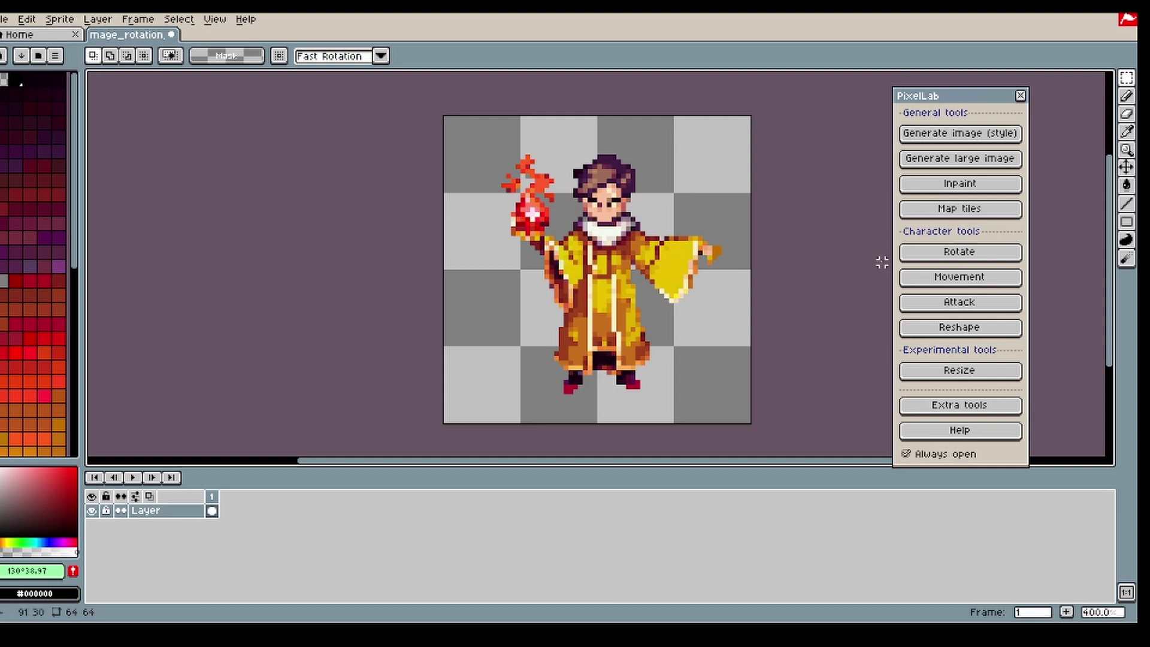
- Open the character Rotate tool, position its dialog beside the mage sprite and keep the view set to side
{"action": "left_click", "coordinate": [917, 255]}
{"action": "left_click", "coordinate": [579, 338]}
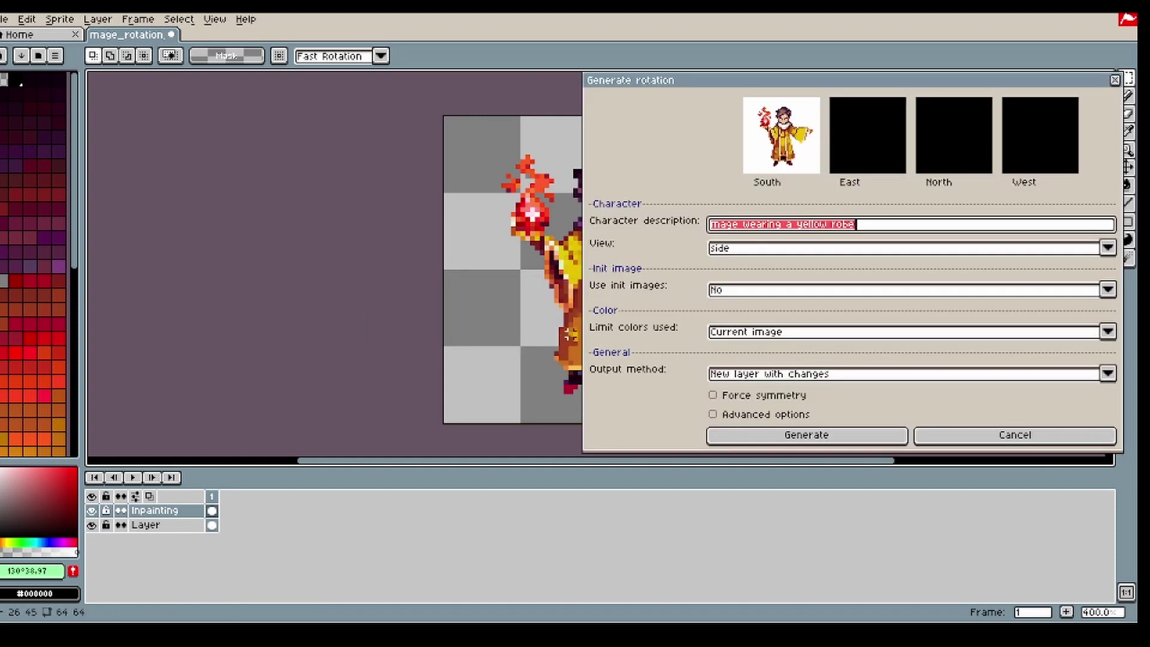
{"action": "left_click_drag", "start_coordinate": [816, 76], "coordinate": [866, 95]}
{"action": "left_click_drag", "start_coordinate": [585, 461], "coordinate": [700, 470]}
{"action": "left_click_drag", "start_coordinate": [885, 94], "coordinate": [829, 81]}
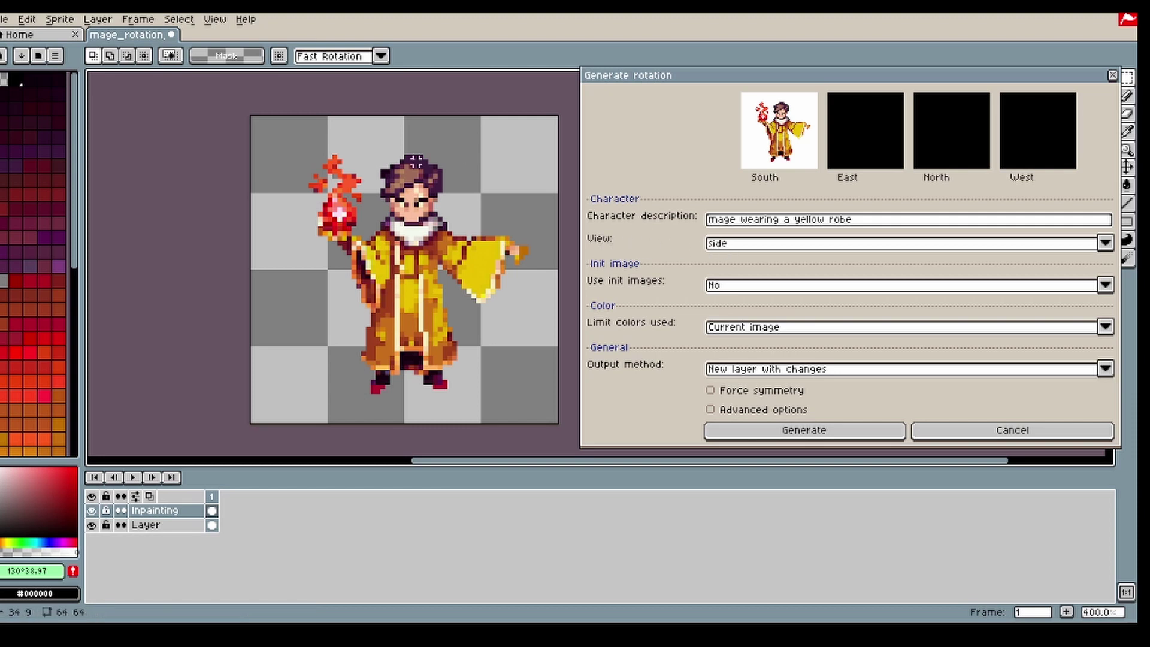
{"action": "left_click", "coordinate": [762, 247]}
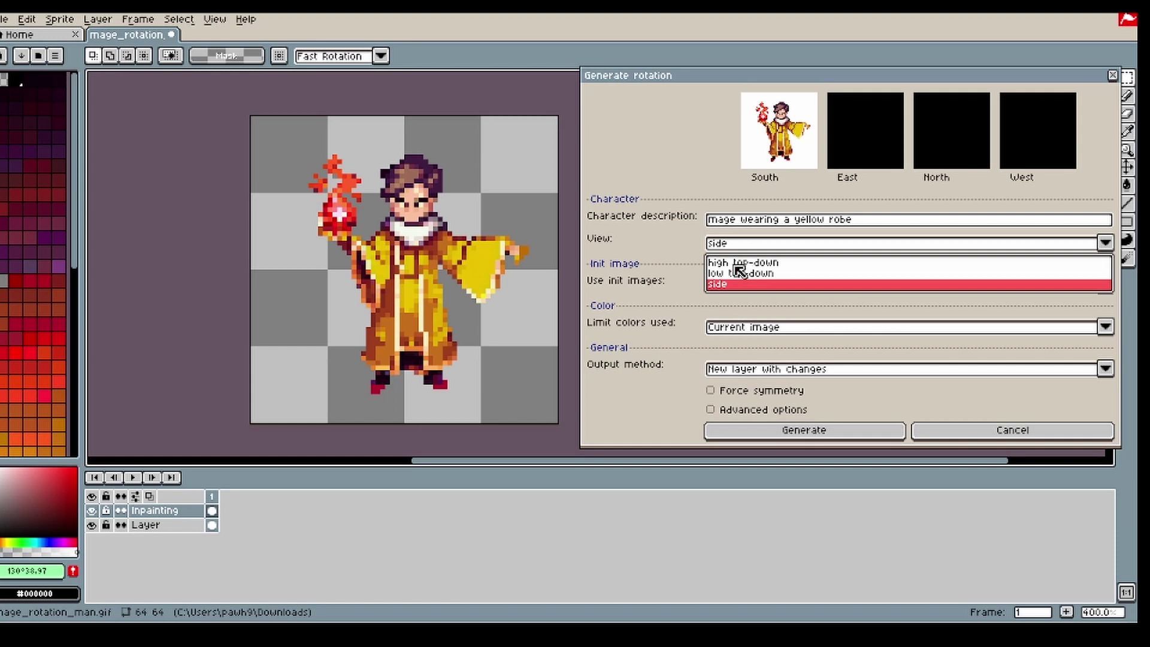
{"action": "left_click", "coordinate": [659, 294]}
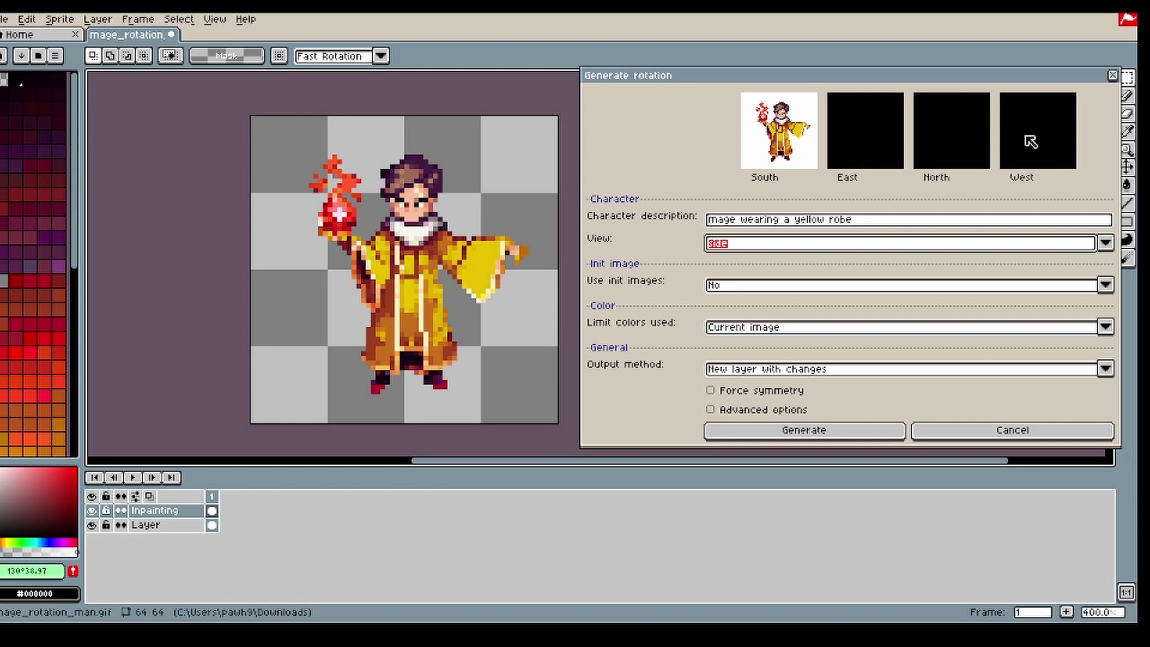
- Insert two empty frames ahead of the mage frame so that the mage serves as the North reference
{"action": "right_click", "coordinate": [212, 500]}
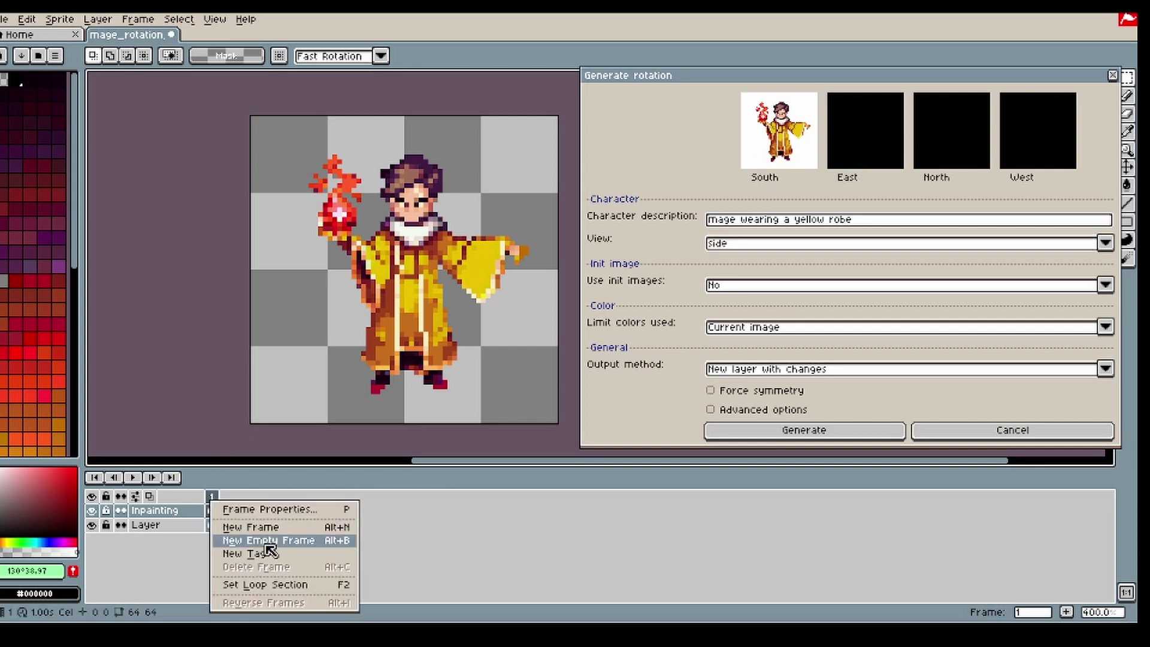
{"action": "left_click", "coordinate": [272, 541]}
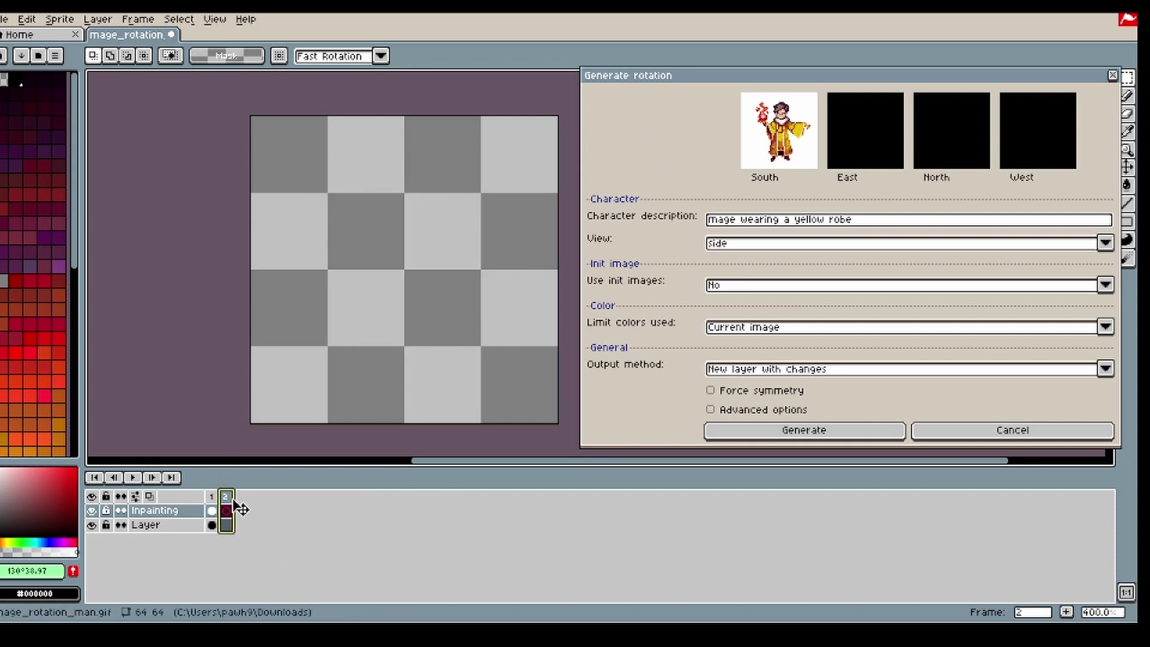
{"action": "left_click_drag", "start_coordinate": [224, 502], "coordinate": [211, 501]}
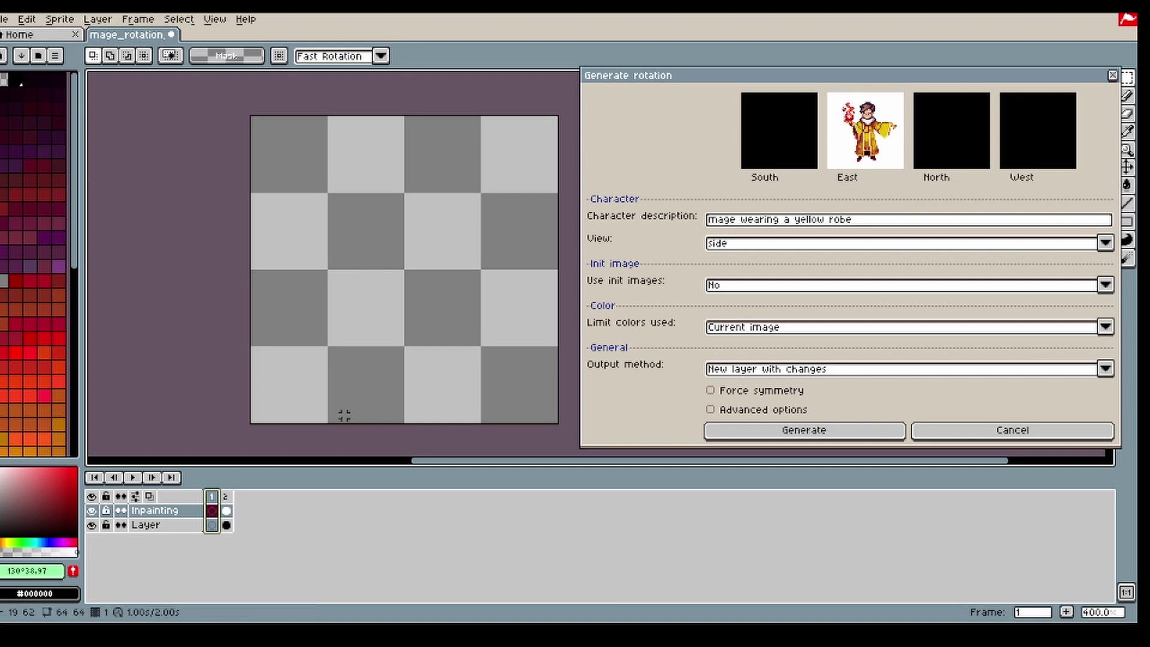
{"action": "right_click", "coordinate": [212, 497]}
{"action": "left_click", "coordinate": [266, 542]}
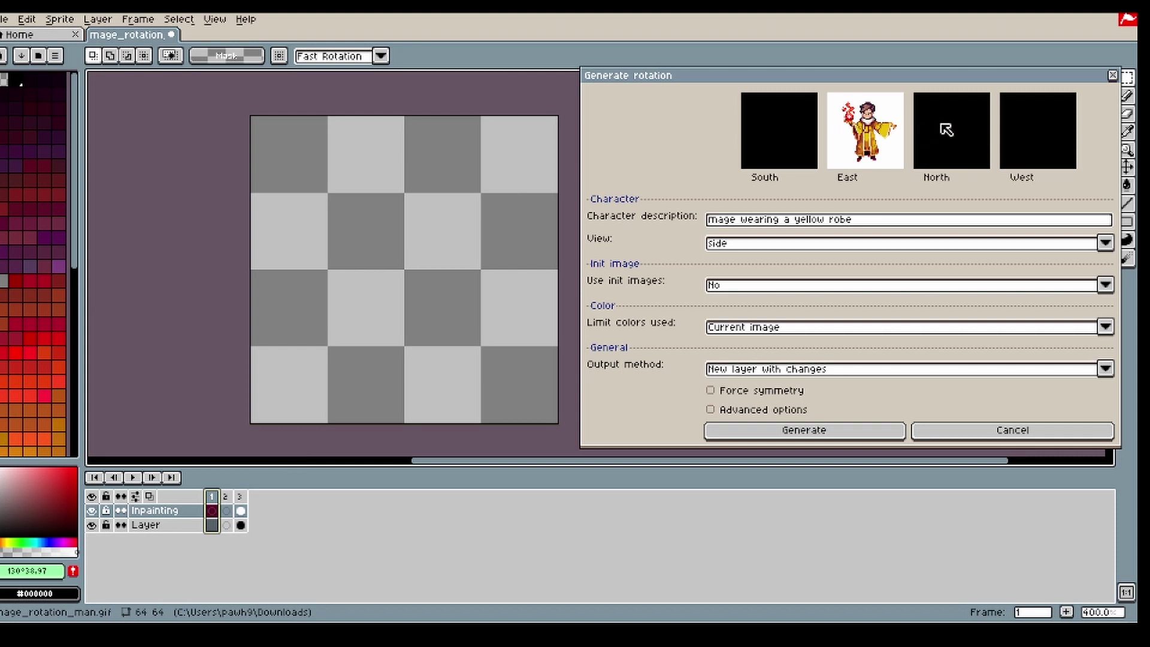
{"action": "left_click_drag", "start_coordinate": [945, 130], "coordinate": [934, 133]}
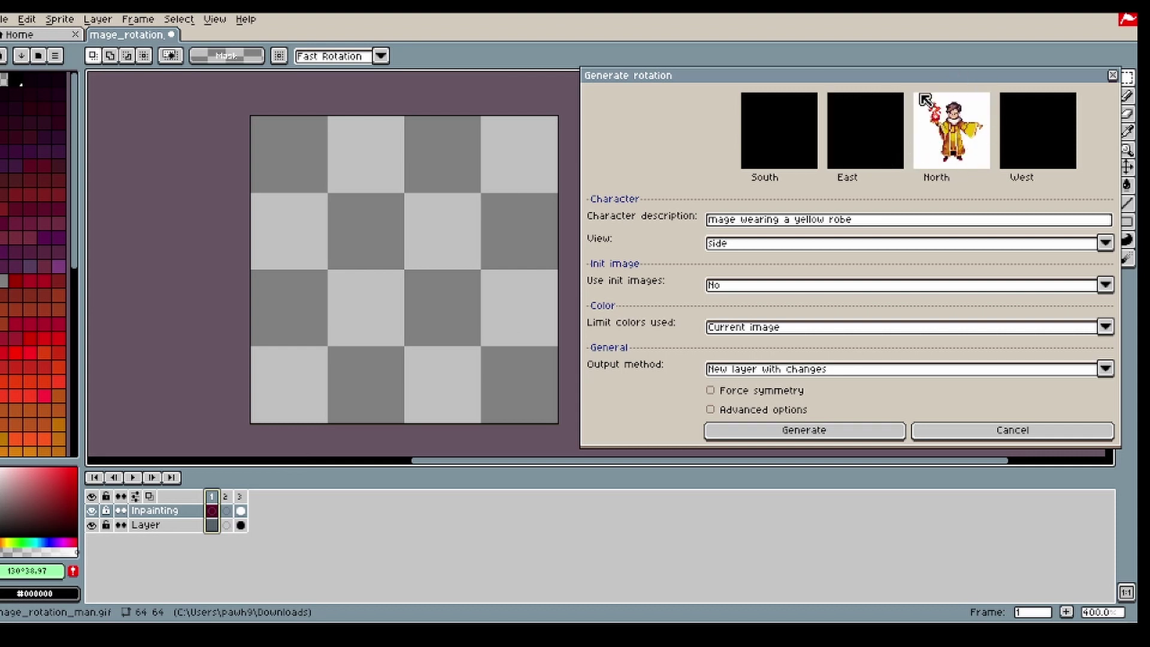
- Delete the two empty frames ahead of the mage frame
{"action": "right_click", "coordinate": [212, 497]}
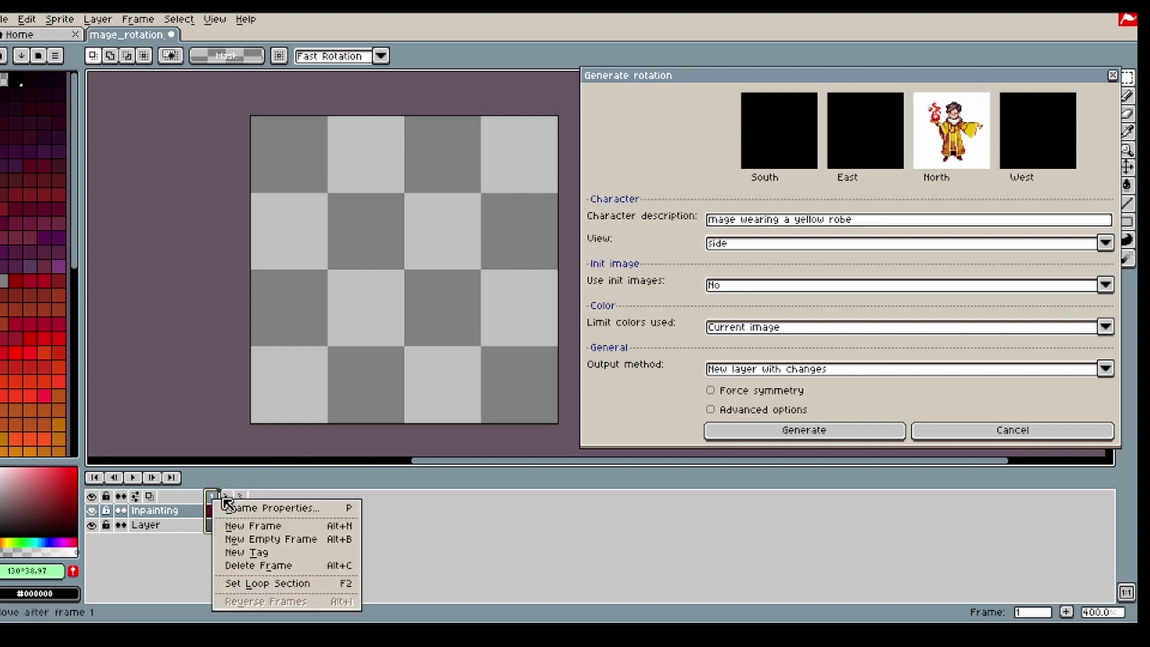
{"action": "left_click", "coordinate": [210, 498]}
{"action": "key", "text": "alt+c"}
{"action": "key", "text": "alt+c"}
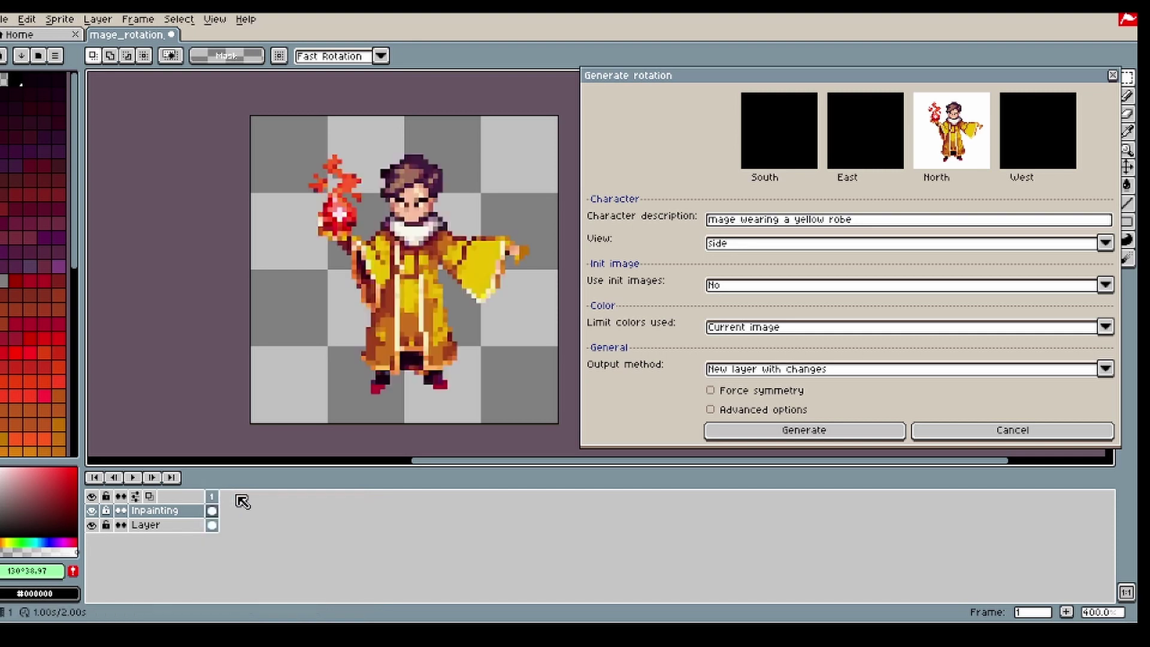
{"action": "left_click", "coordinate": [762, 416]}
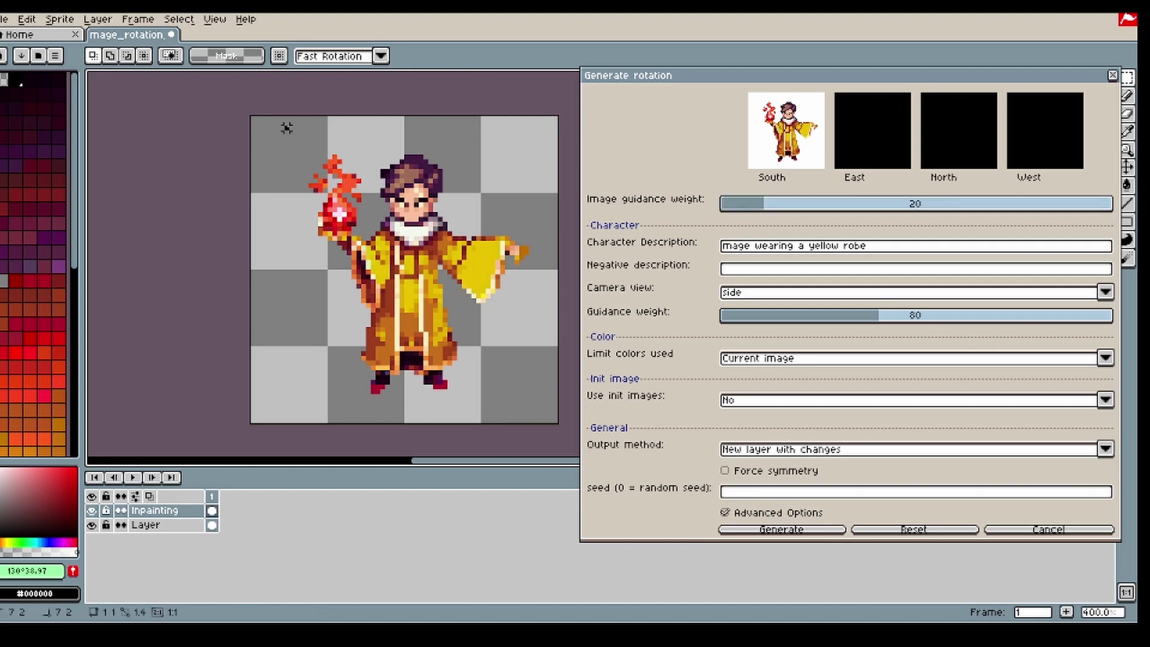
{"action": "left_click_drag", "start_coordinate": [283, 123], "coordinate": [551, 426]}
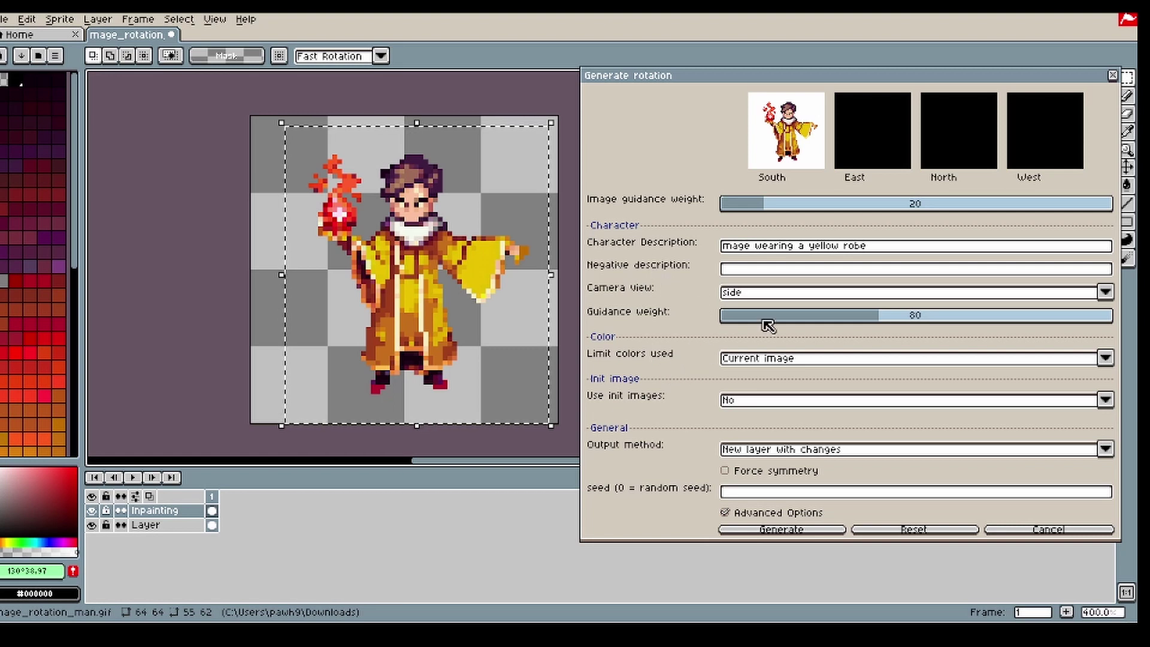
{"action": "left_click", "coordinate": [200, 272]}
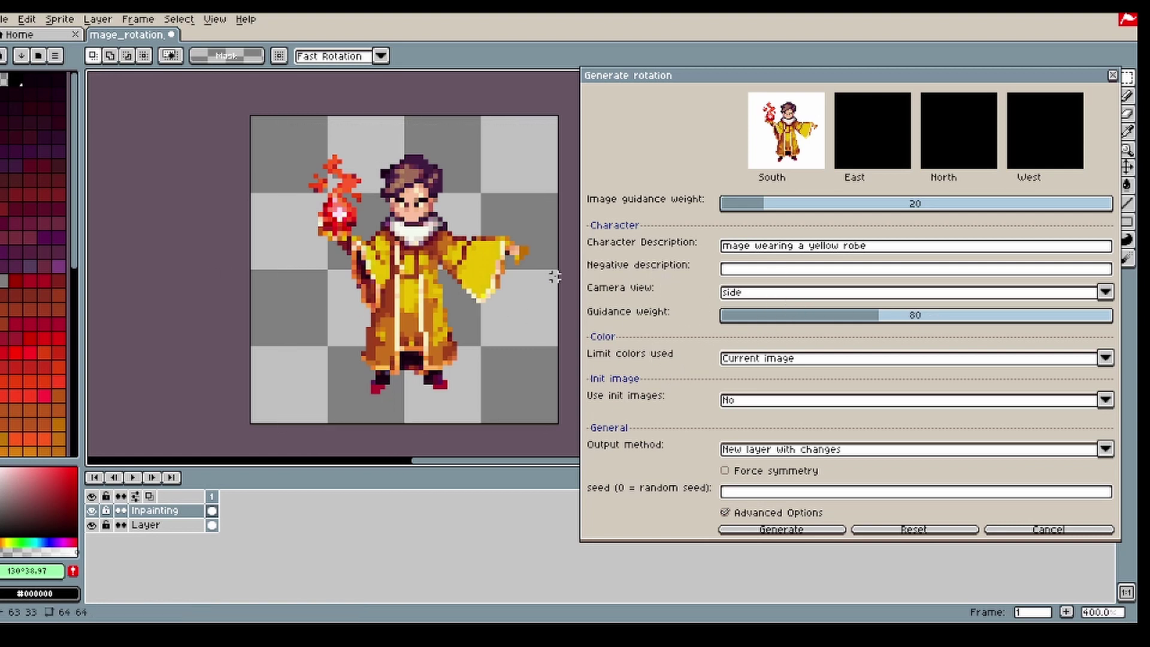
{"action": "left_click", "coordinate": [775, 514]}
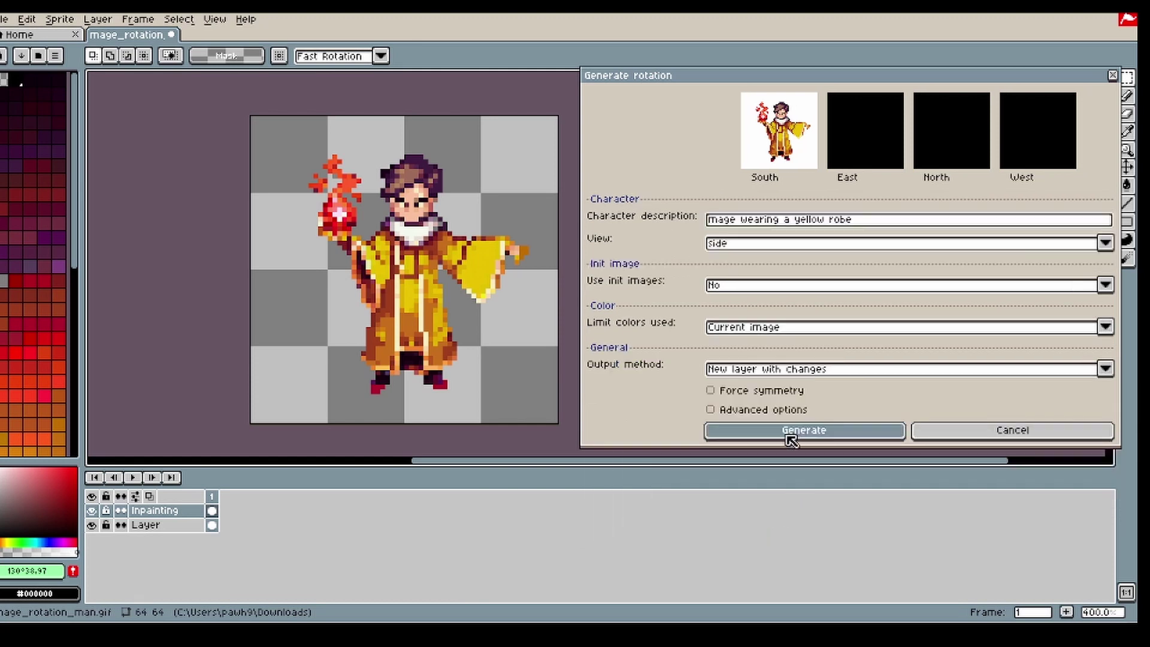
- Generate the mage's side-view rotations on a new layer with the current image's colors, and open frame 2
{"action": "left_click", "coordinate": [790, 440]}
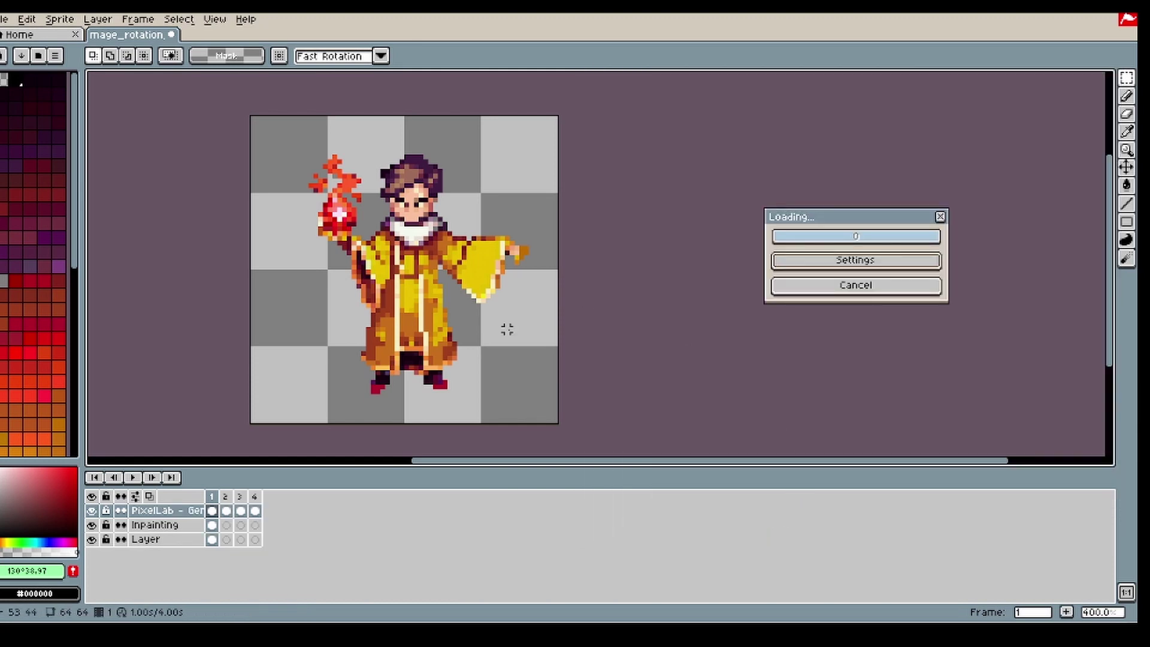
{"action": "left_click", "coordinate": [225, 496]}
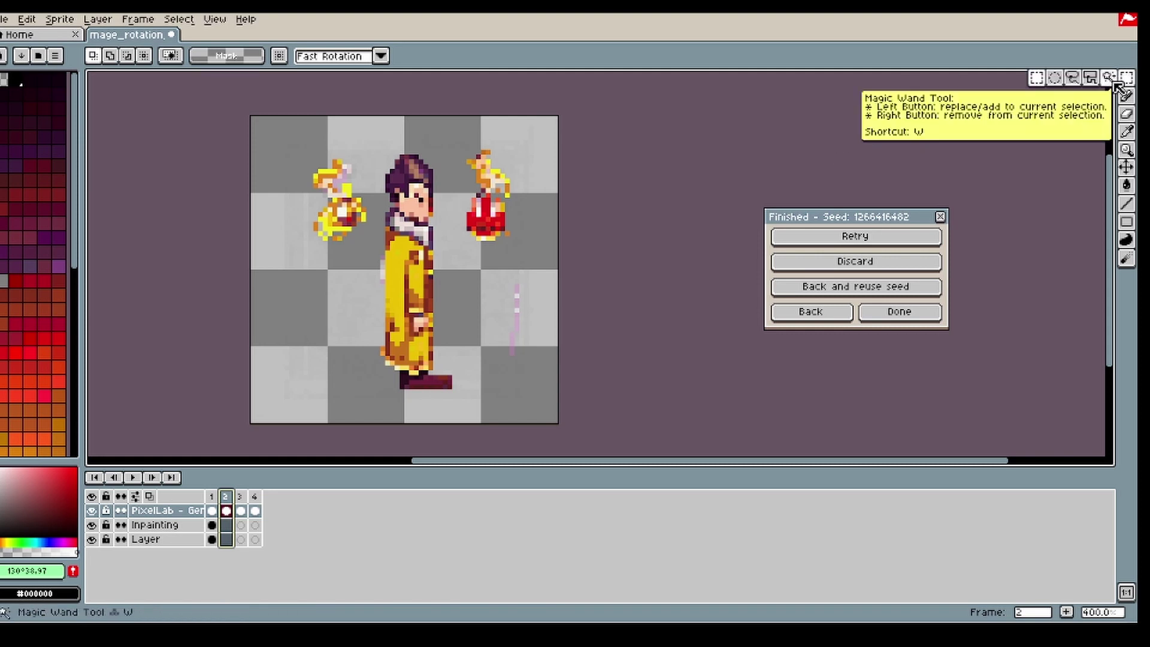
- Remove the background residue and the pink streak beside the mage in frame 2 using Magic Wand selections
{"action": "left_click", "coordinate": [1108, 78]}
{"action": "left_click", "coordinate": [538, 253]}
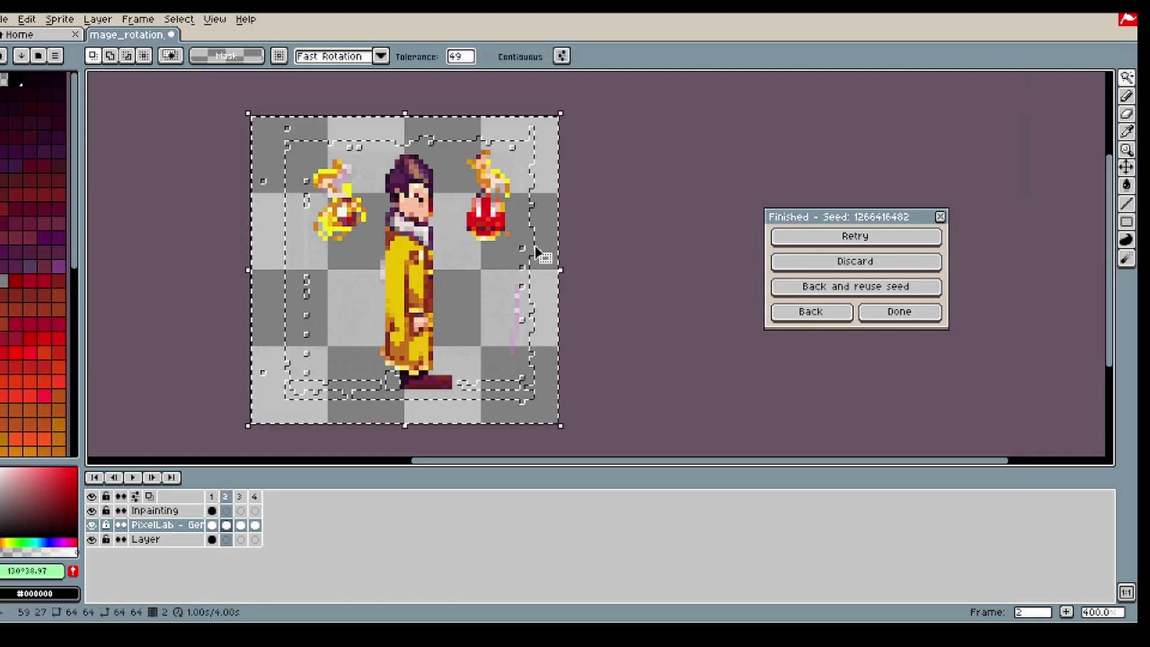
{"action": "key", "text": "ctrl+d"}
{"action": "left_click", "coordinate": [512, 295]}
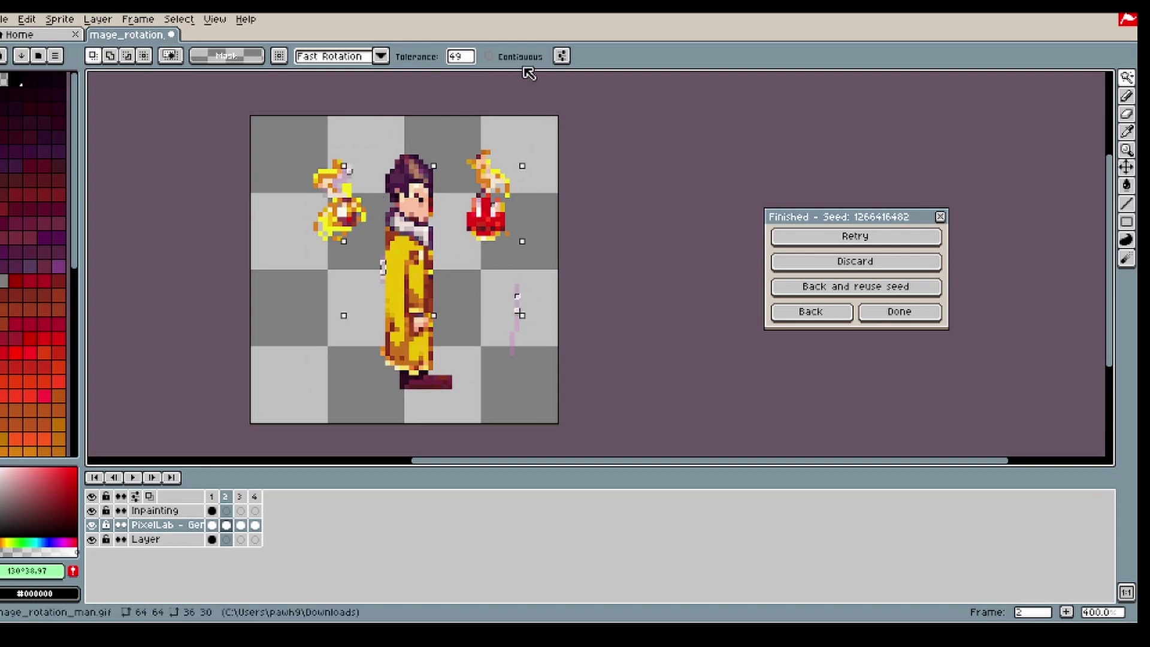
{"action": "left_click", "coordinate": [520, 297]}
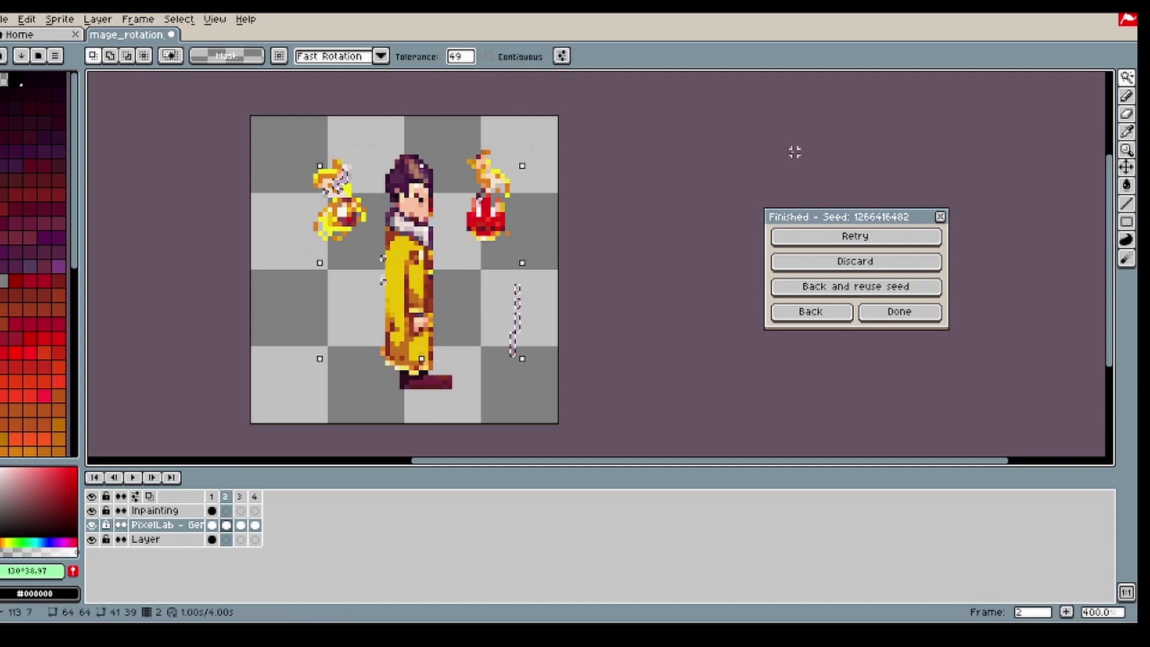
{"action": "key", "text": "ctrl+d"}
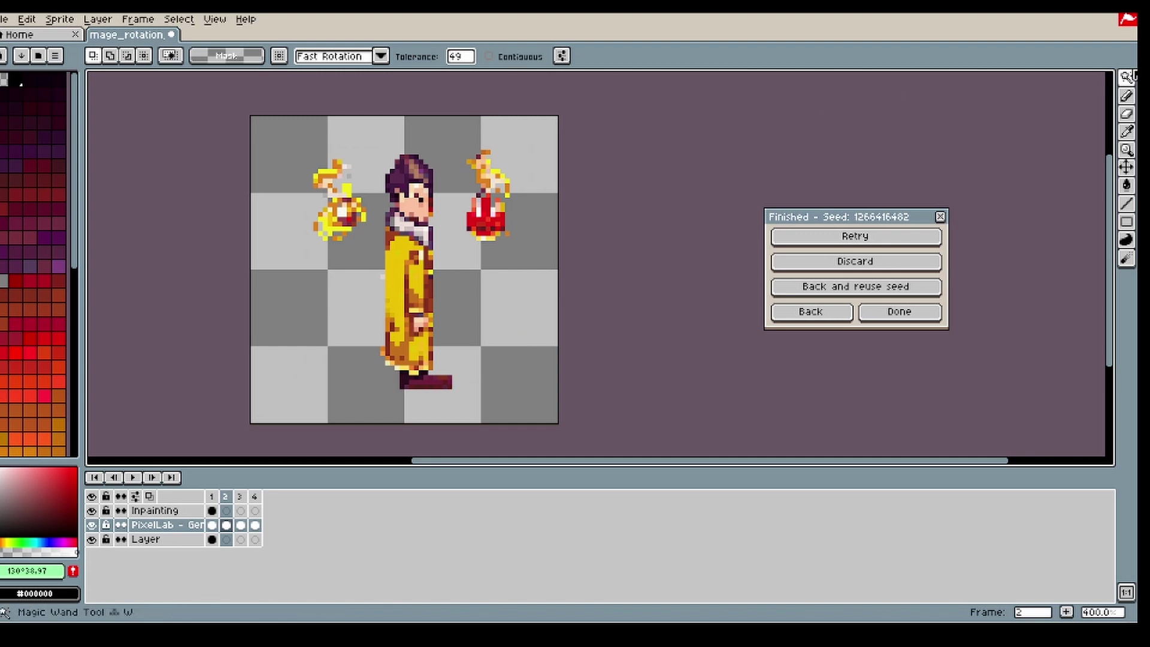
- Sample the robe's yellow and outline a raised sleeve from the shoulder to the red flame with a 3 px pencil
{"action": "left_click", "coordinate": [1126, 78]}
{"action": "left_click", "coordinate": [1034, 80]}
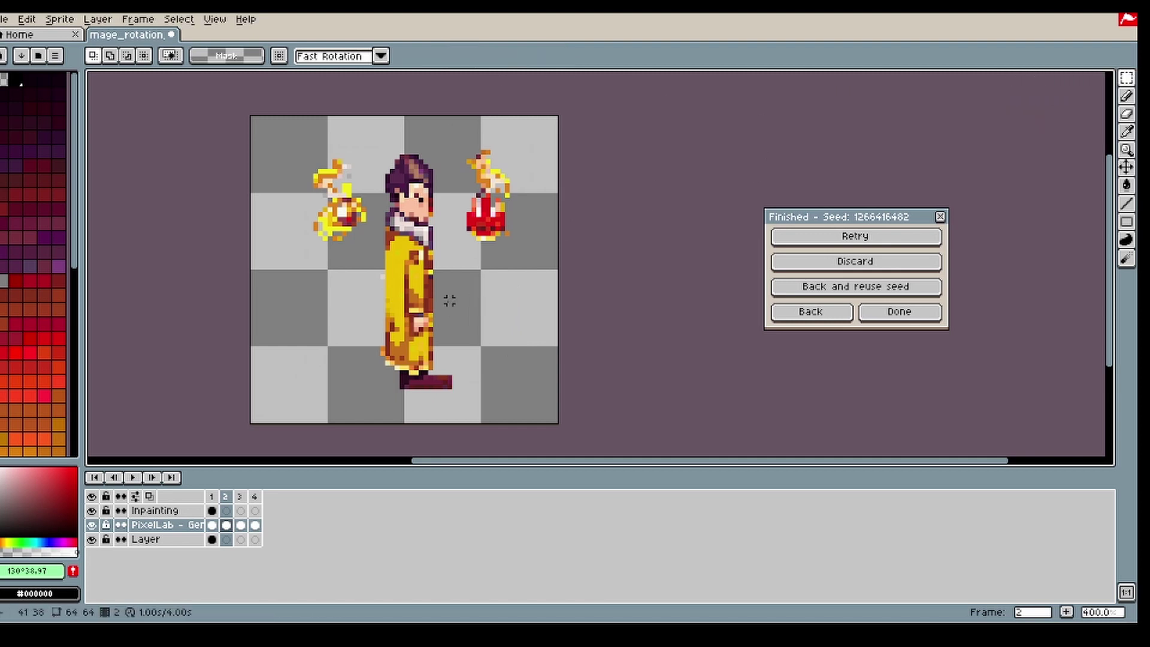
{"action": "key", "text": "i"}
{"action": "left_click", "coordinate": [418, 311]}
{"action": "key", "text": "b"}
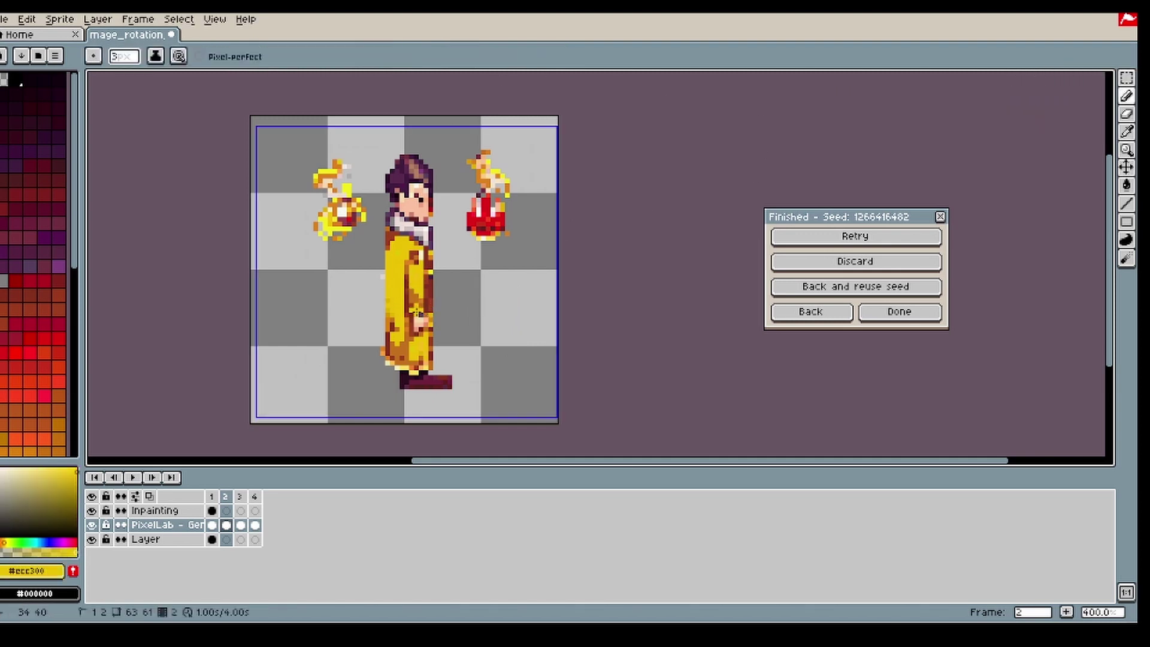
{"action": "scroll", "coordinate": [417, 312], "scroll_direction": "up", "scroll_amount": 1}
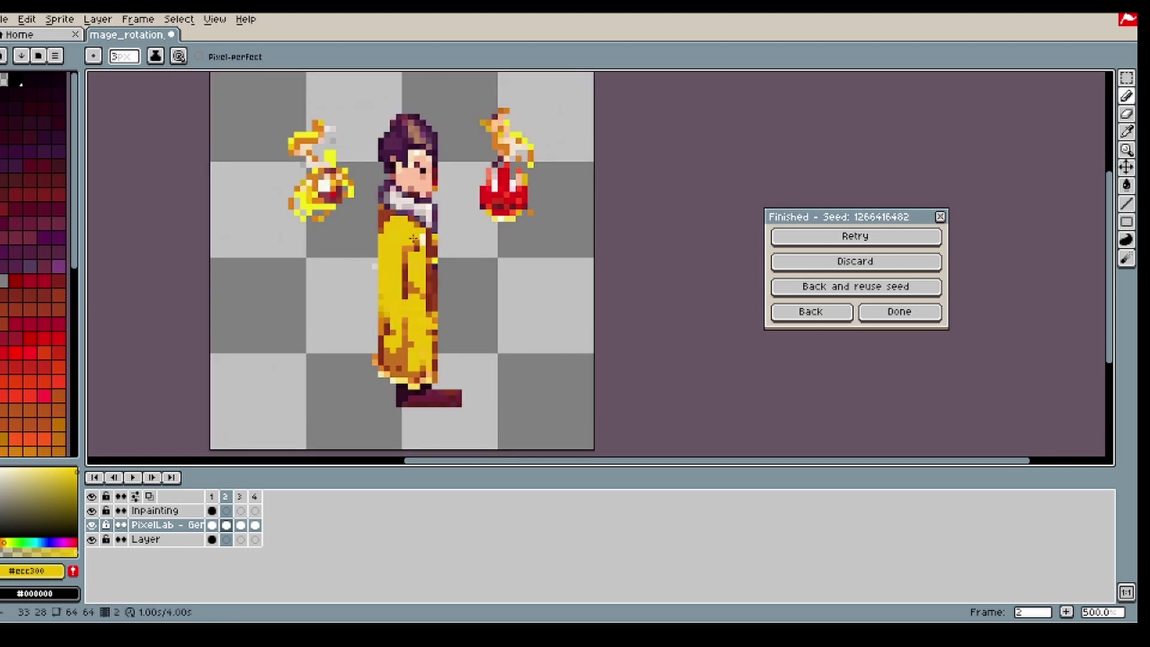
{"action": "mouse_move", "coordinate": [403, 231]}
{"action": "left_mouse_down"}
{"action": "mouse_move", "coordinate": [487, 225]}
{"action": "mouse_move", "coordinate": [449, 298]}
{"action": "left_mouse_up"}
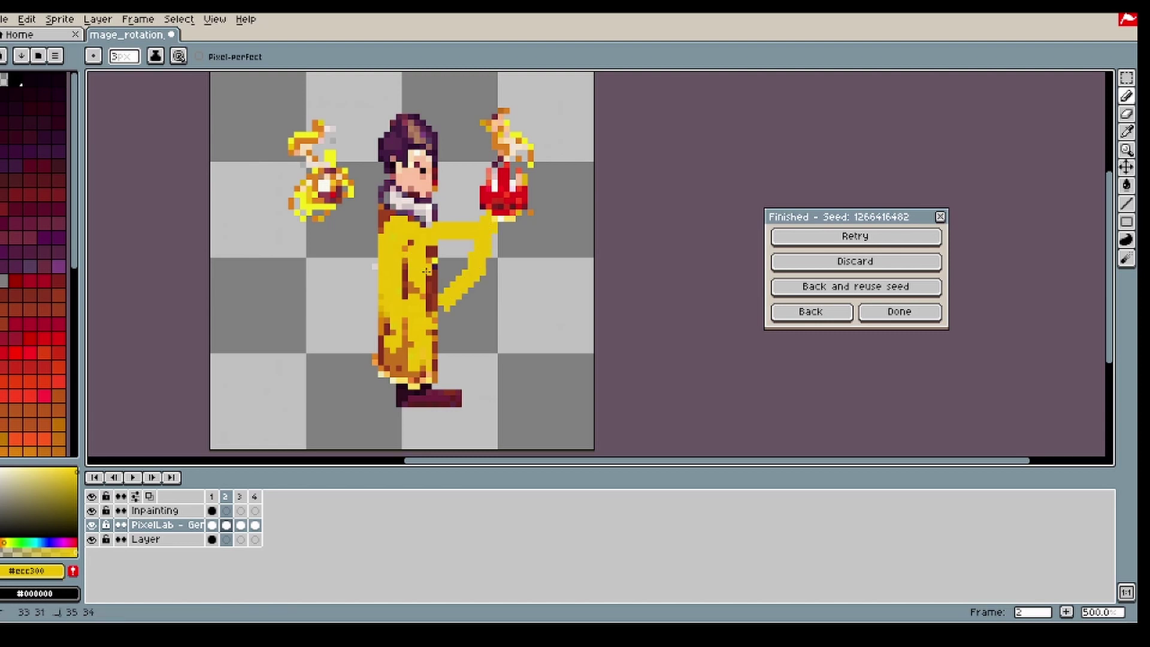
- Fill the outlined sleeve in frame 2 with the robe yellow and paint over the dark pixels where it joins the body
{"action": "key", "text": "g"}
{"action": "left_click", "coordinate": [450, 257]}
{"action": "key", "text": "b"}
{"action": "mouse_move", "coordinate": [434, 260]}
{"action": "left_mouse_down"}
{"action": "mouse_move", "coordinate": [410, 242]}
{"action": "mouse_move", "coordinate": [420, 253]}
{"action": "left_mouse_up"}
{"action": "left_click", "coordinate": [413, 240]}
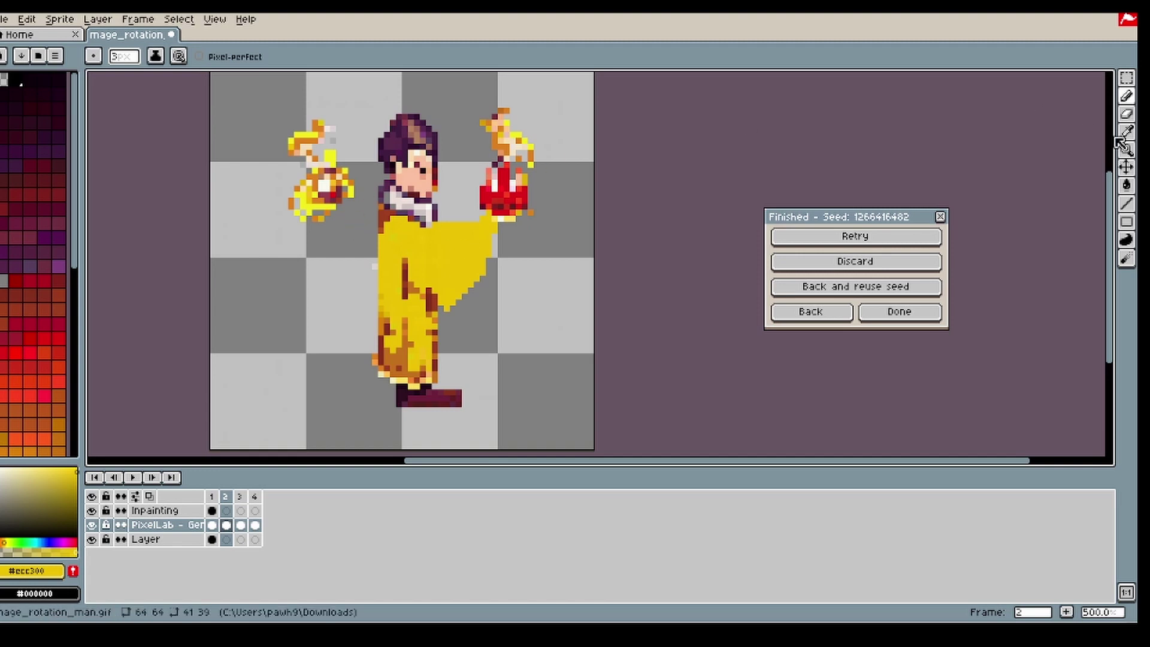
- Erase the extra flame behind the mage and trim the tip of the shoe with a 9 px eraser
{"action": "left_click", "coordinate": [1126, 113]}
{"action": "key", "text": "plus"}
{"action": "key", "text": "plus"}
{"action": "key", "text": "plus"}
{"action": "mouse_move", "coordinate": [294, 142]}
{"action": "left_mouse_down"}
{"action": "mouse_move", "coordinate": [309, 191]}
{"action": "mouse_move", "coordinate": [334, 205]}
{"action": "left_mouse_up"}
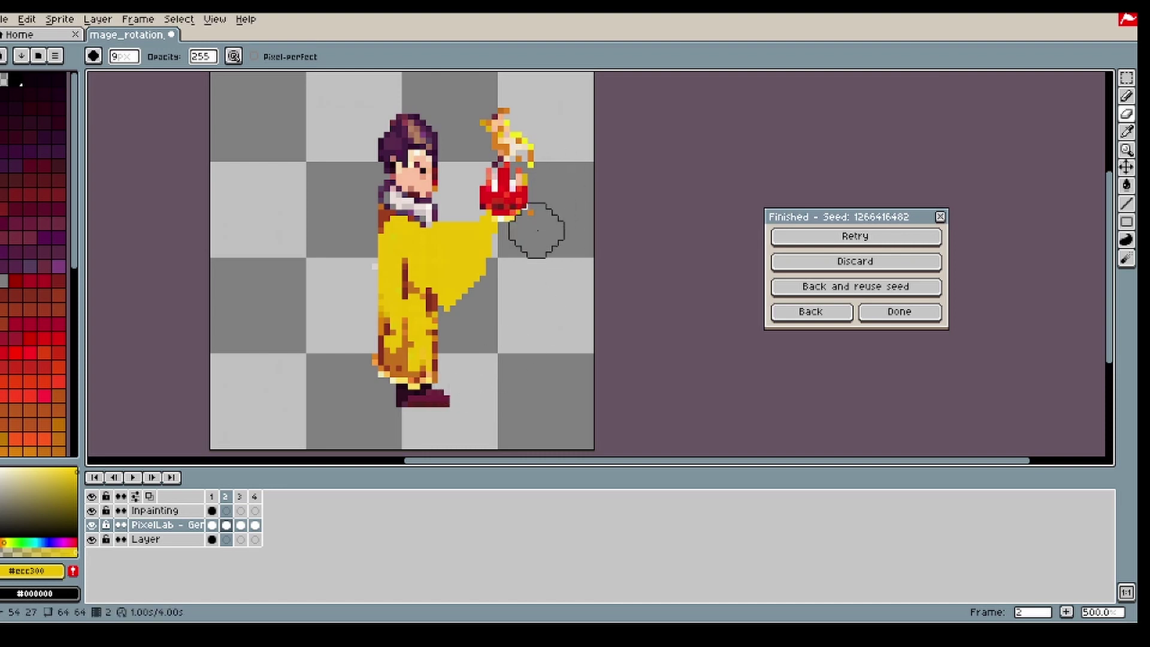
- Paint a hand under the red flame using the face's skin color, undoing the excess stroke
{"action": "key", "text": "i"}
{"action": "left_click", "coordinate": [409, 166]}
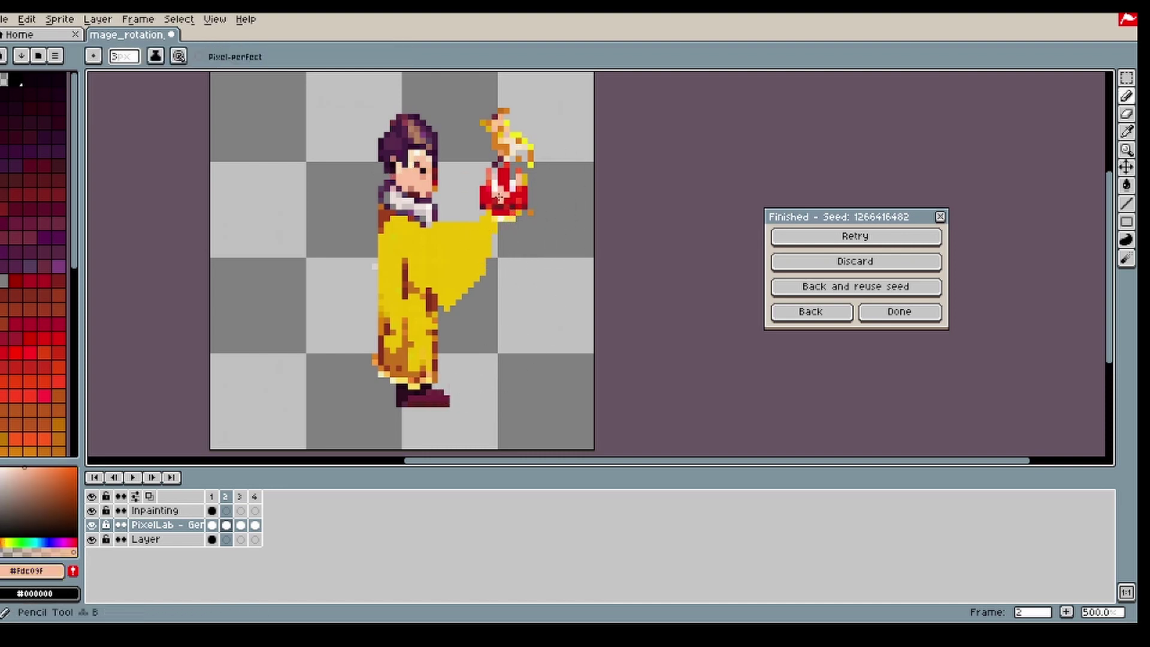
{"action": "key", "text": "b"}
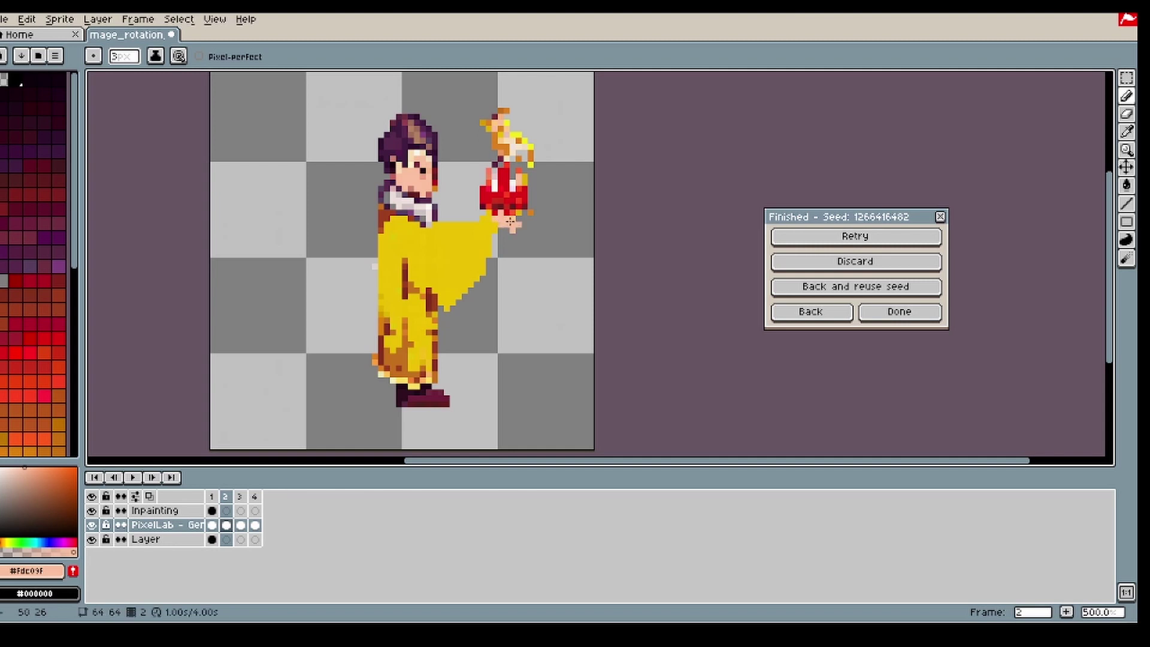
{"action": "key", "text": "ctrl+z"}
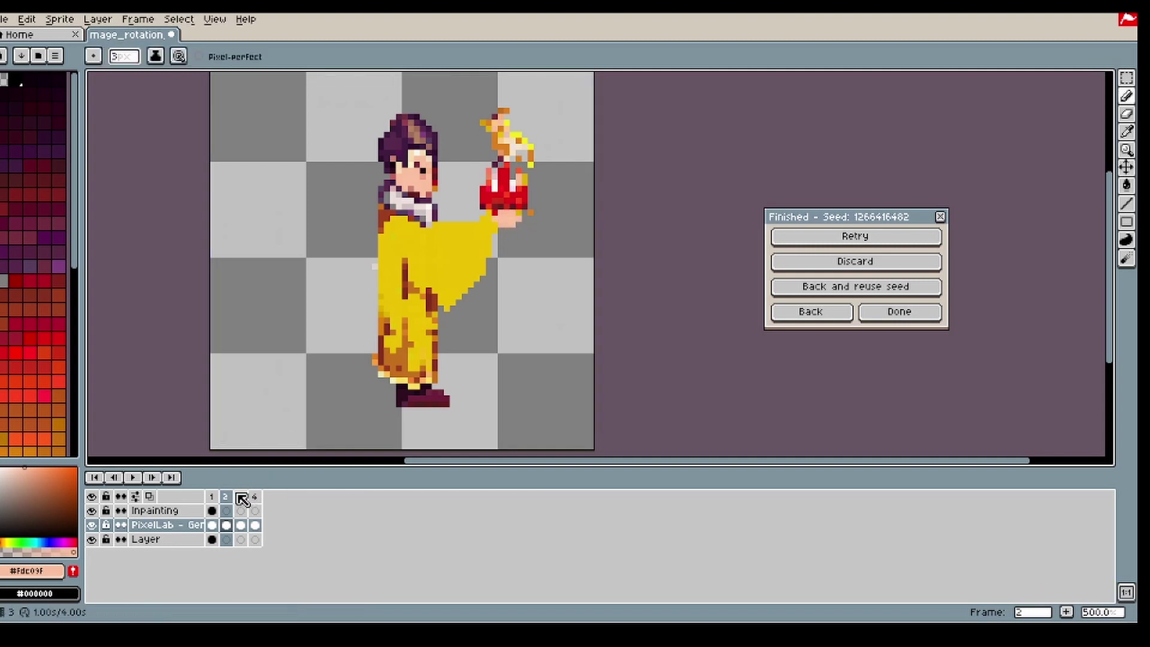
- Sample the robe yellow again and paint over the raised arm's shoulder on the back view in frame 3
{"action": "left_click", "coordinate": [451, 246], "text": "alt"}
{"action": "left_click", "coordinate": [212, 496]}
{"action": "left_click", "coordinate": [226, 496]}
{"action": "left_click", "coordinate": [240, 496]}
{"action": "left_click_drag", "start_coordinate": [447, 218], "coordinate": [441, 249]}
- Shift the raised arm and its flame outward from the body in frame 3 and patch the sleeve with robe yellow
{"action": "left_click", "coordinate": [1126, 78]}
{"action": "left_click_drag", "start_coordinate": [444, 193], "coordinate": [479, 290]}
{"action": "left_click", "coordinate": [476, 277]}
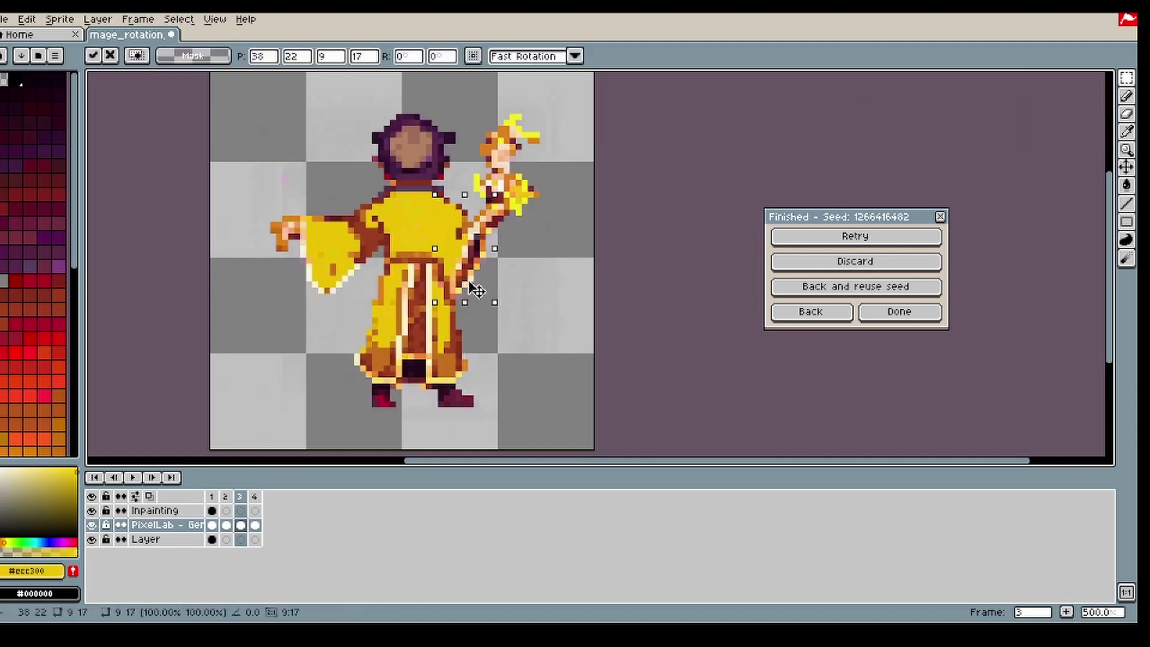
{"action": "left_click_drag", "start_coordinate": [580, 96], "coordinate": [443, 293]}
{"action": "mouse_move", "coordinate": [467, 264]}
{"action": "left_mouse_down"}
{"action": "mouse_move", "coordinate": [479, 247]}
{"action": "mouse_move", "coordinate": [464, 260]}
{"action": "left_mouse_up"}
{"action": "key", "text": "b"}
{"action": "left_click", "coordinate": [1128, 105]}
{"action": "key", "text": "b"}
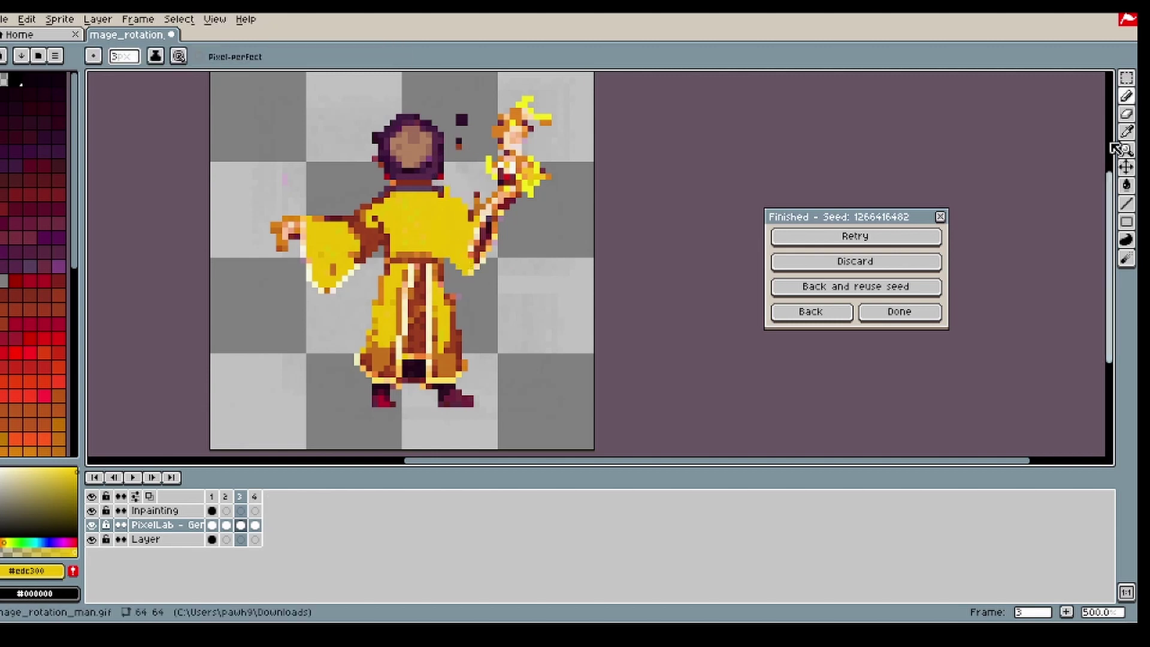
- Erase the stray dark pixels beside the mage's head on the back view in frame 3
{"action": "left_click", "coordinate": [1126, 114]}
{"action": "scroll", "coordinate": [449, 192], "scroll_direction": "up", "scroll_amount": 1}
{"action": "left_click_drag", "start_coordinate": [470, 113], "coordinate": [463, 125]}
- Clear the faint background noise around the mage in frame 3 with the Magic Wand and continue on frame 4
{"action": "left_click", "coordinate": [1126, 78]}
{"action": "left_click", "coordinate": [1106, 80]}
{"action": "left_click", "coordinate": [602, 180]}
{"action": "key", "text": "ctrl+d"}
{"action": "scroll", "coordinate": [269, 434], "scroll_direction": "down", "scroll_amount": 1}
{"action": "key", "text": "Right"}
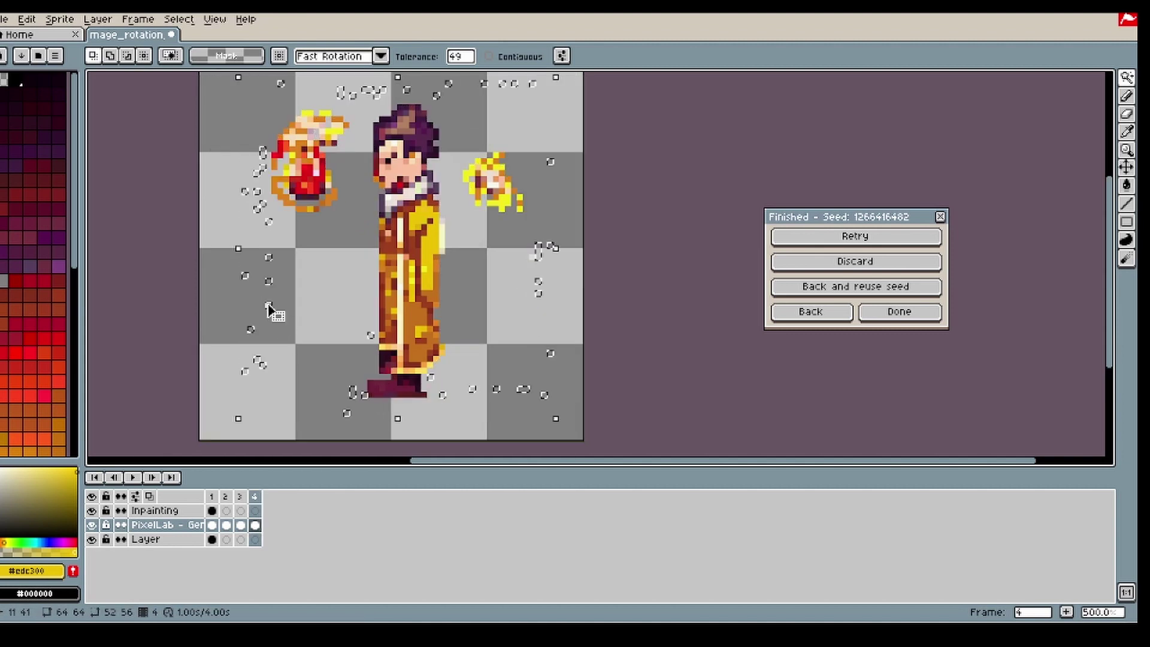
- Paint the raised arm's sleeve in robe yellow and add a skin-colored hand under the flame in frame 4
{"action": "key", "text": "i"}
{"action": "key", "text": "b"}
{"action": "mouse_move", "coordinate": [329, 208]}
{"action": "left_mouse_down"}
{"action": "mouse_move", "coordinate": [371, 215]}
{"action": "mouse_move", "coordinate": [330, 265]}
{"action": "mouse_move", "coordinate": [343, 213]}
{"action": "mouse_move", "coordinate": [370, 234]}
{"action": "mouse_move", "coordinate": [311, 202]}
{"action": "left_mouse_up"}
{"action": "key", "text": "i"}
{"action": "left_click", "coordinate": [402, 164]}
{"action": "key", "text": "b"}
- Paint a yellow sleeve and skin-colored hand on the lowered arm in frame 4 and erase the extra flame behind the mage
{"action": "left_click", "coordinate": [430, 237], "text": "alt"}
{"action": "mouse_move", "coordinate": [436, 225]}
{"action": "left_mouse_down"}
{"action": "mouse_move", "coordinate": [450, 299]}
{"action": "mouse_move", "coordinate": [433, 264]}
{"action": "mouse_move", "coordinate": [448, 248]}
{"action": "left_mouse_up"}
{"action": "left_click", "coordinate": [412, 171], "text": "alt"}
{"action": "key", "text": "b"}
- Fill the Inpainting layer with a semi-transparent dark mask in frames 2, 3 and 4
{"action": "key", "text": "Left"}
{"action": "key", "text": "Left"}
{"action": "key", "text": "Left"}
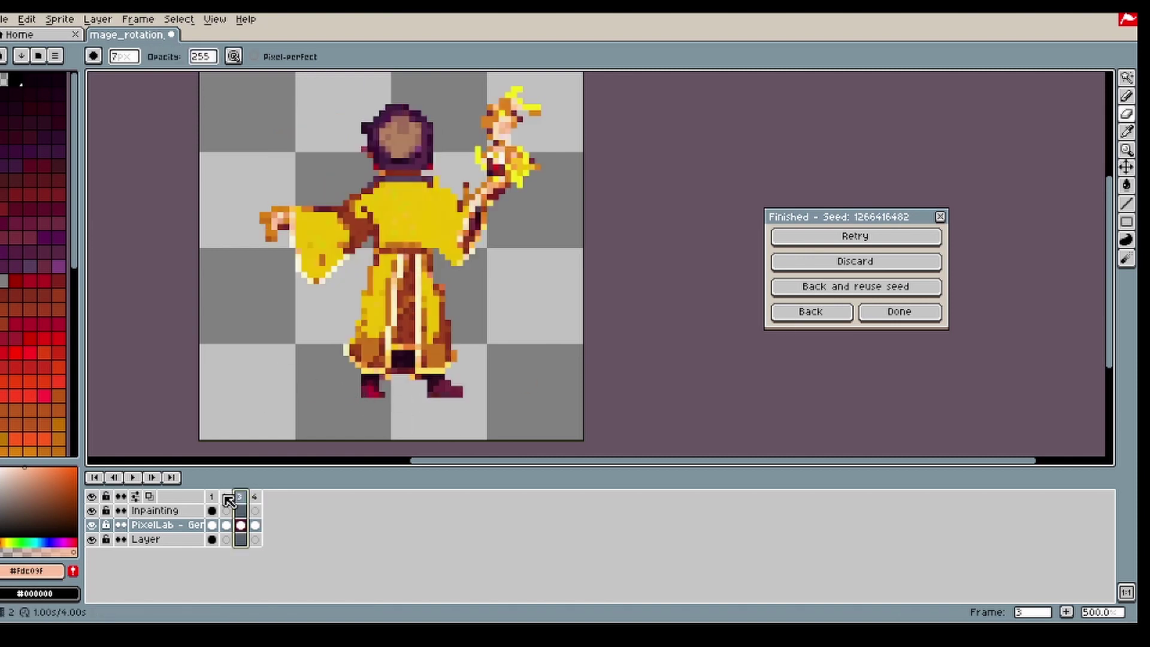
{"action": "left_click", "coordinate": [230, 508]}
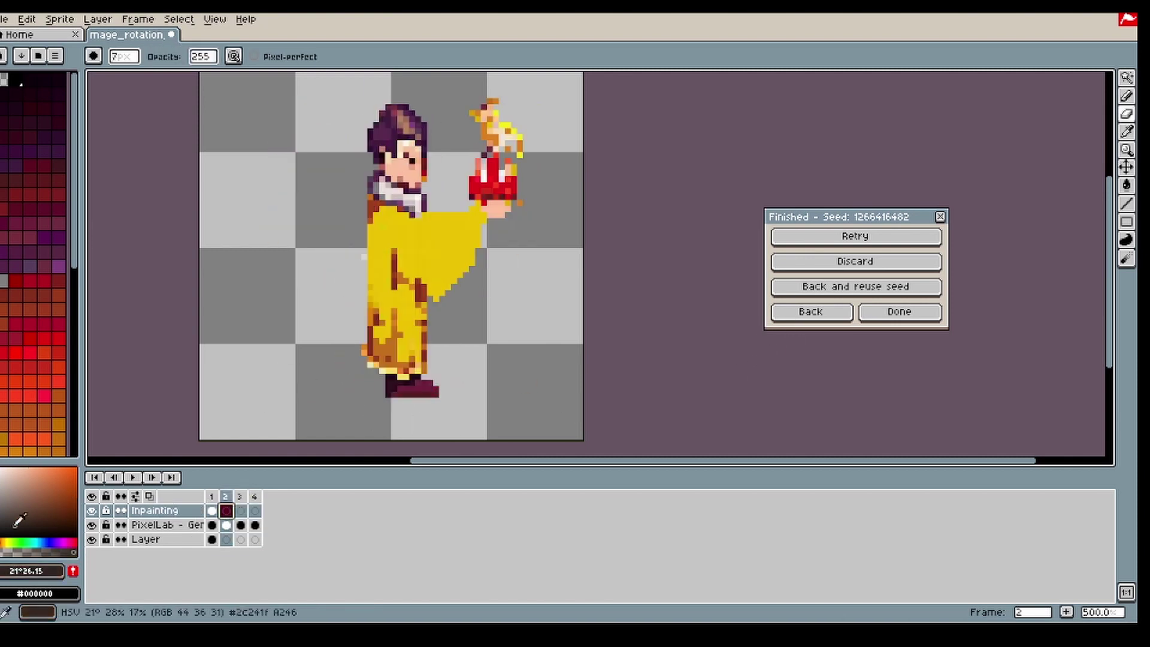
{"action": "key", "text": "g"}
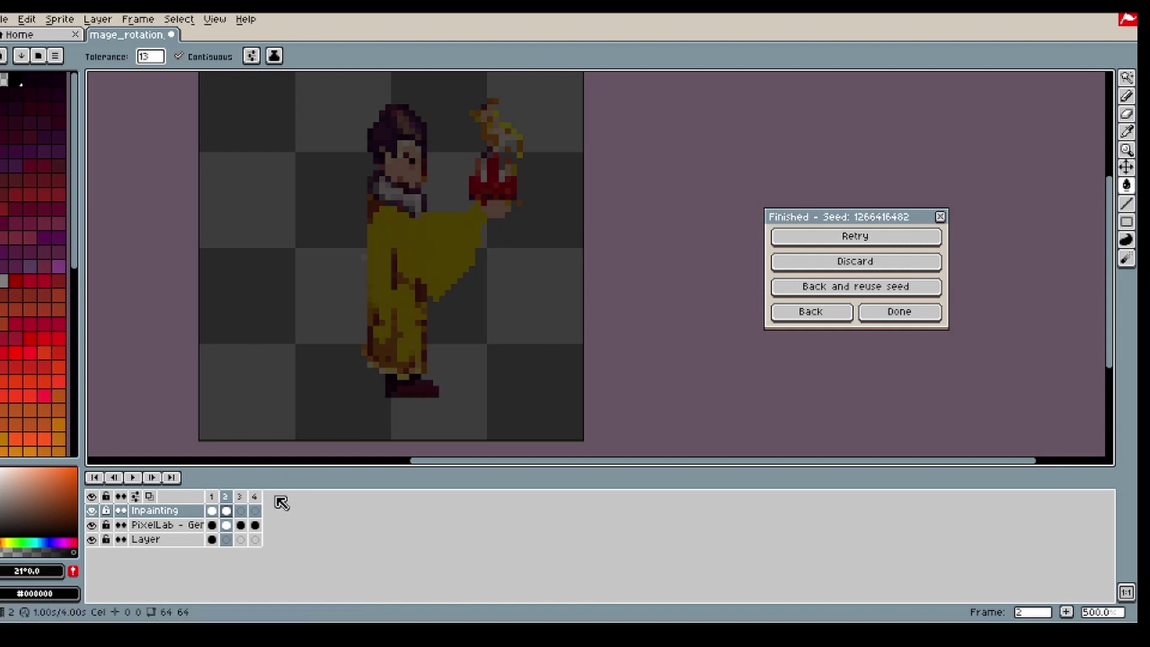
{"action": "left_click", "coordinate": [246, 510]}
{"action": "left_click", "coordinate": [257, 510]}
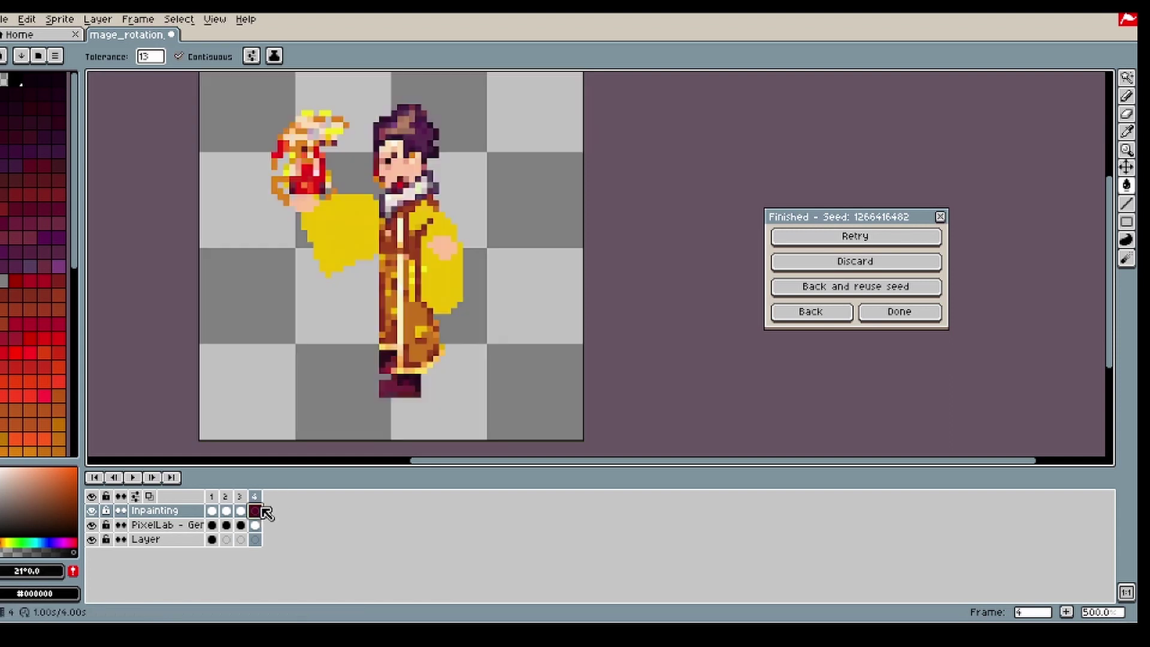
- Hide the Inpainting layer and move the raised arm with its flame closer to the body on the PixelLab layer in frame 4
{"action": "left_click", "coordinate": [92, 510]}
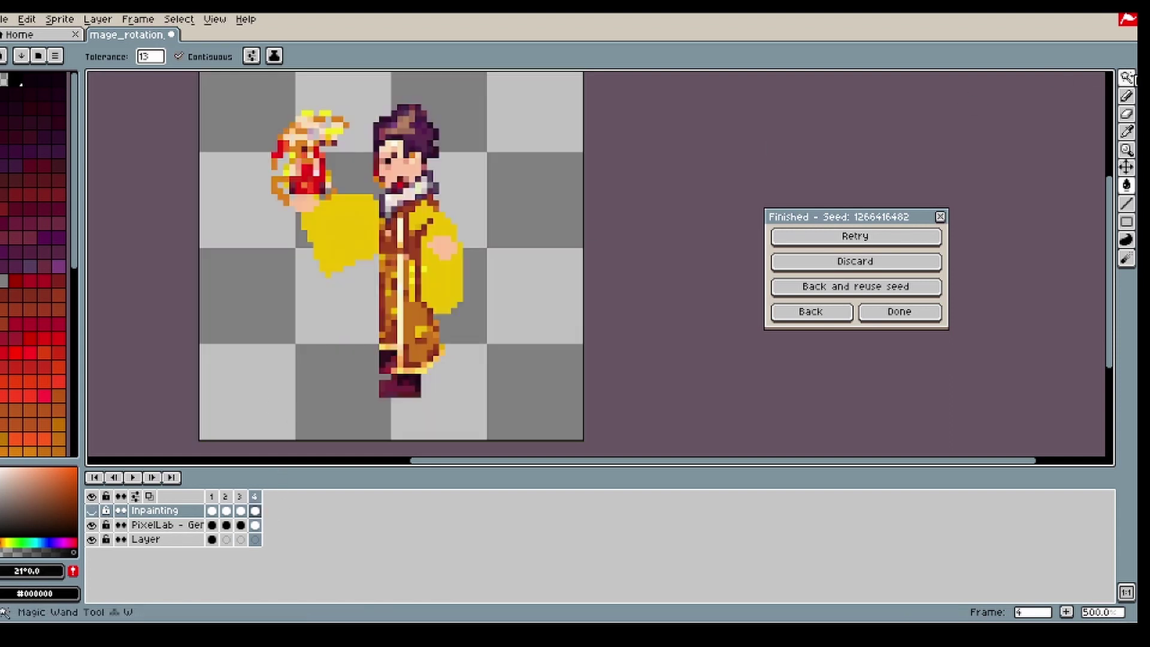
{"action": "left_click", "coordinate": [1126, 77]}
{"action": "left_click", "coordinate": [231, 113]}
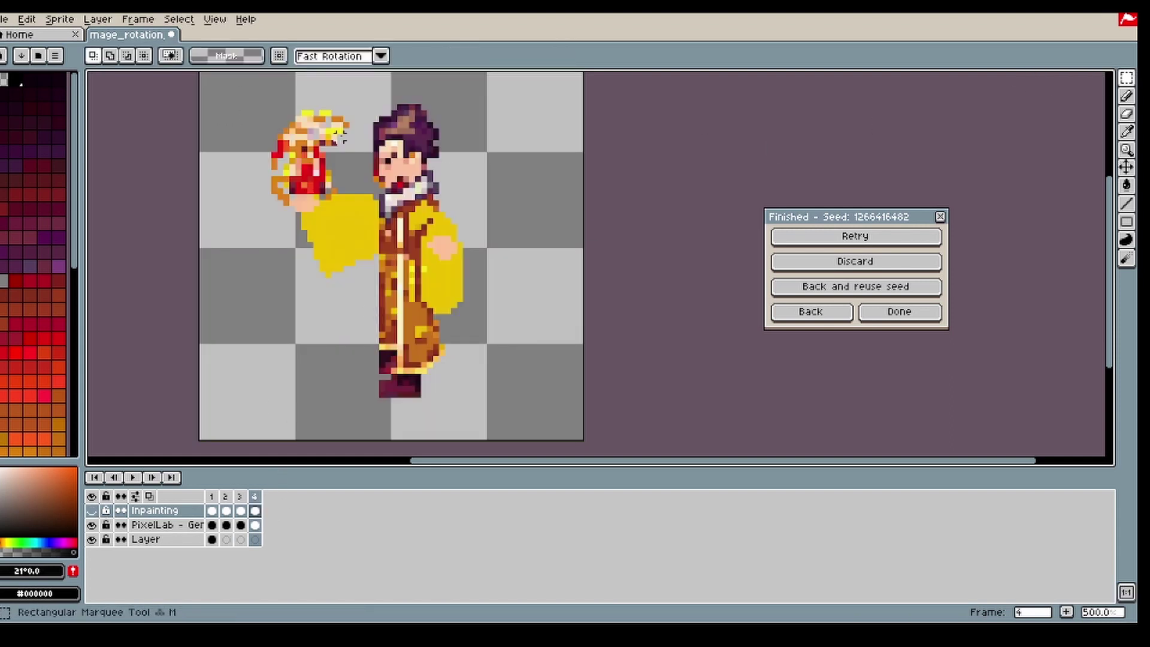
{"action": "left_click_drag", "start_coordinate": [237, 100], "coordinate": [355, 301]}
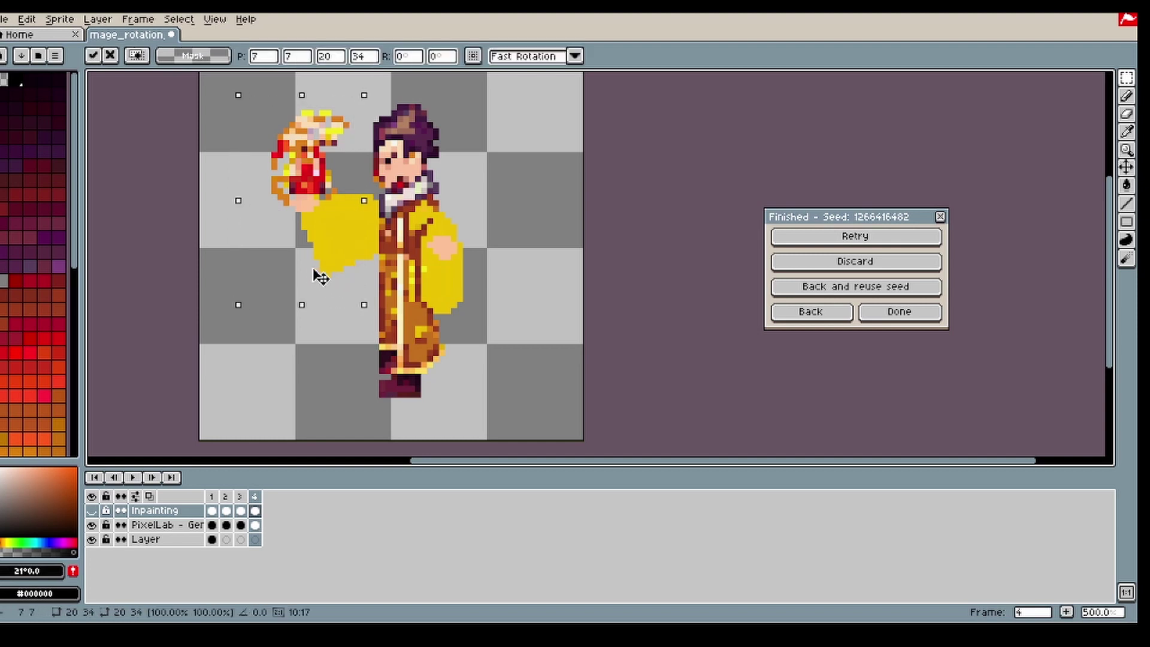
{"action": "left_click", "coordinate": [255, 525]}
{"action": "left_click_drag", "start_coordinate": [274, 290], "coordinate": [288, 274]}
{"action": "left_click", "coordinate": [543, 310]}
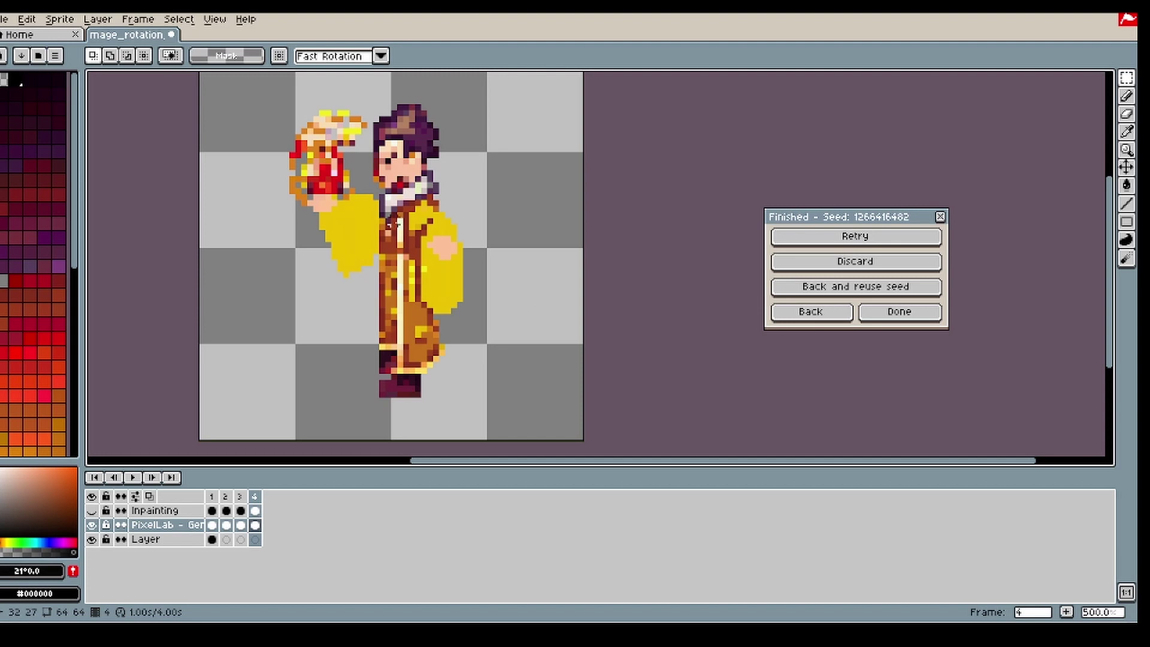
- Cover the dark gap in the robe's hem in frame 3 with sampled brown and complete the light hem edge at 1 px
{"action": "left_click", "coordinate": [240, 497]}
{"action": "key", "text": "i"}
{"action": "left_click", "coordinate": [408, 337]}
{"action": "key", "text": "b"}
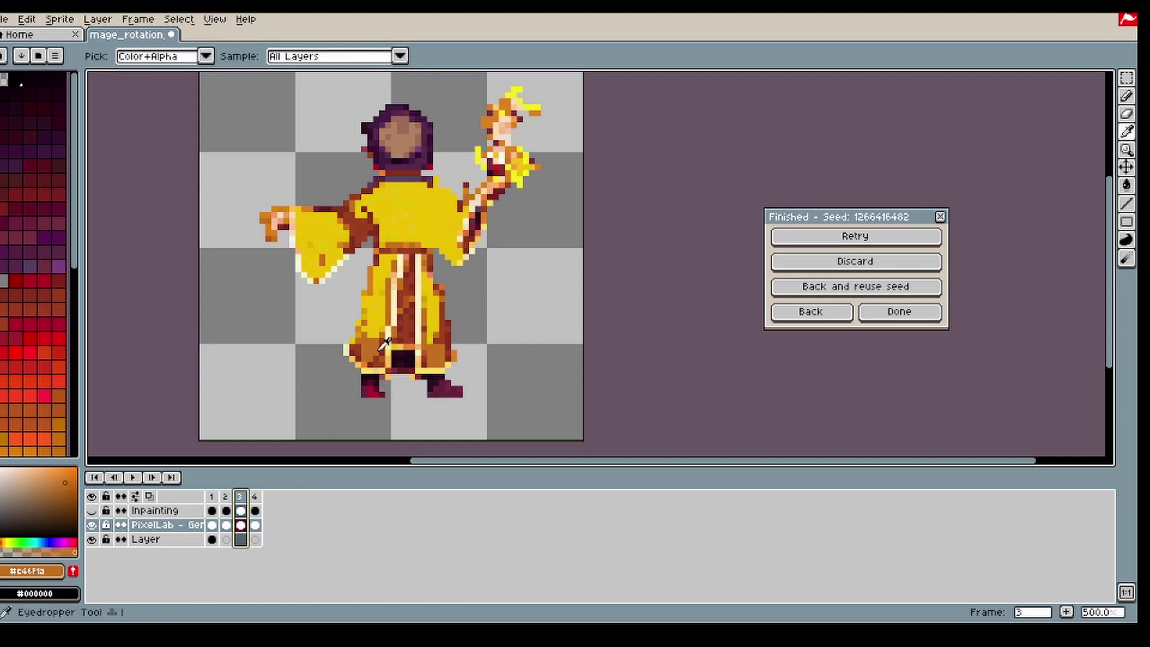
{"action": "left_click", "coordinate": [394, 378], "text": "alt"}
{"action": "key", "text": "minus"}
{"action": "key", "text": "minus"}
{"action": "left_click", "coordinate": [394, 376]}
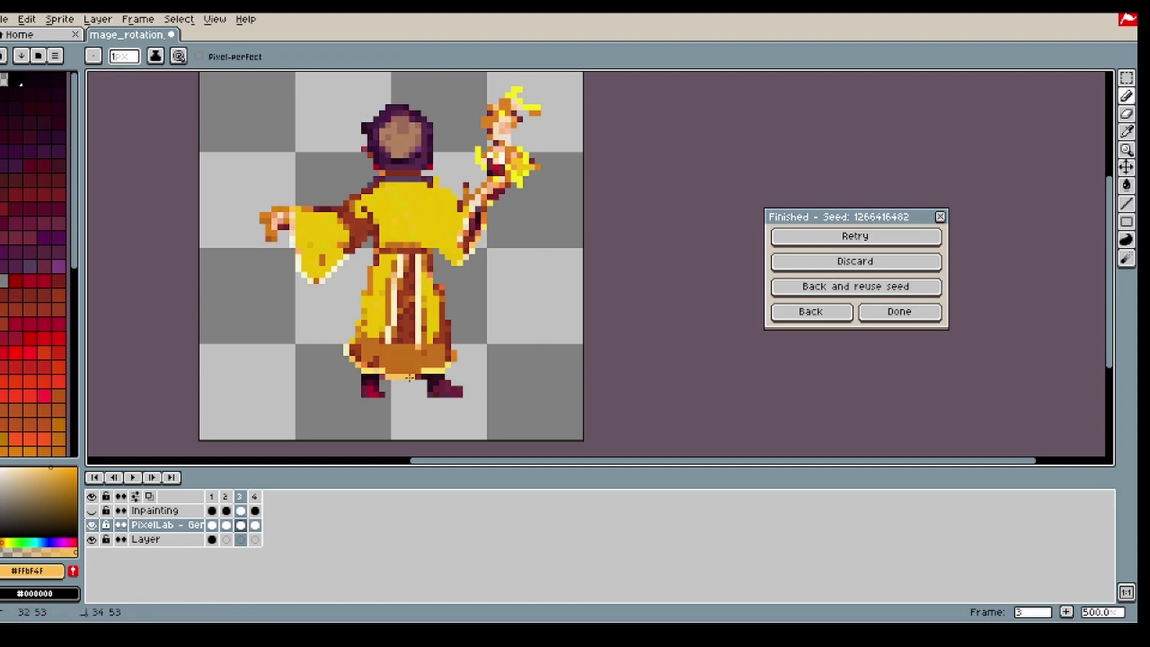
- Show the Inpainting layer again, refill its frame 4 mask with the sampled mask color, and return to frame 1
{"action": "left_click", "coordinate": [226, 510]}
{"action": "left_click", "coordinate": [91, 510]}
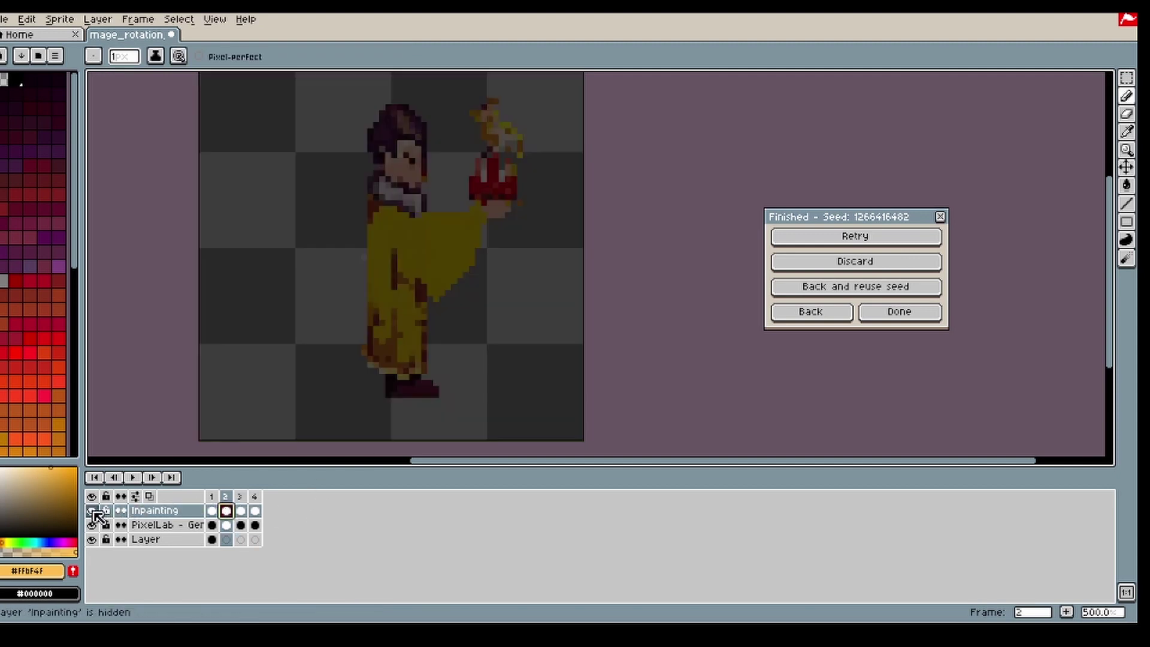
{"action": "left_click", "coordinate": [254, 511]}
{"action": "key", "text": "g"}
{"action": "left_click", "coordinate": [294, 264]}
{"action": "key", "text": "ctrl+z"}
{"action": "left_click", "coordinate": [262, 413], "text": "alt"}
{"action": "left_click", "coordinate": [294, 264]}
{"action": "left_click", "coordinate": [211, 497]}
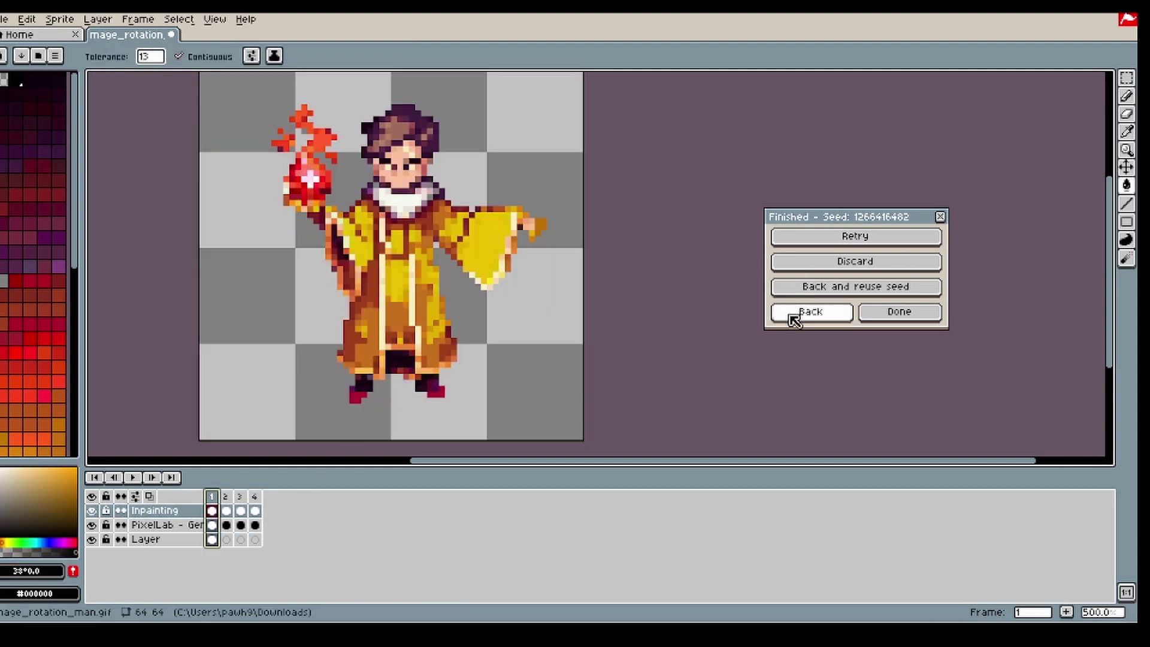
- Return to the rotation settings, enable init images and set the init image strength to 553
{"action": "left_click", "coordinate": [793, 317]}
{"action": "left_click", "coordinate": [746, 291]}
{"action": "left_click", "coordinate": [737, 312]}
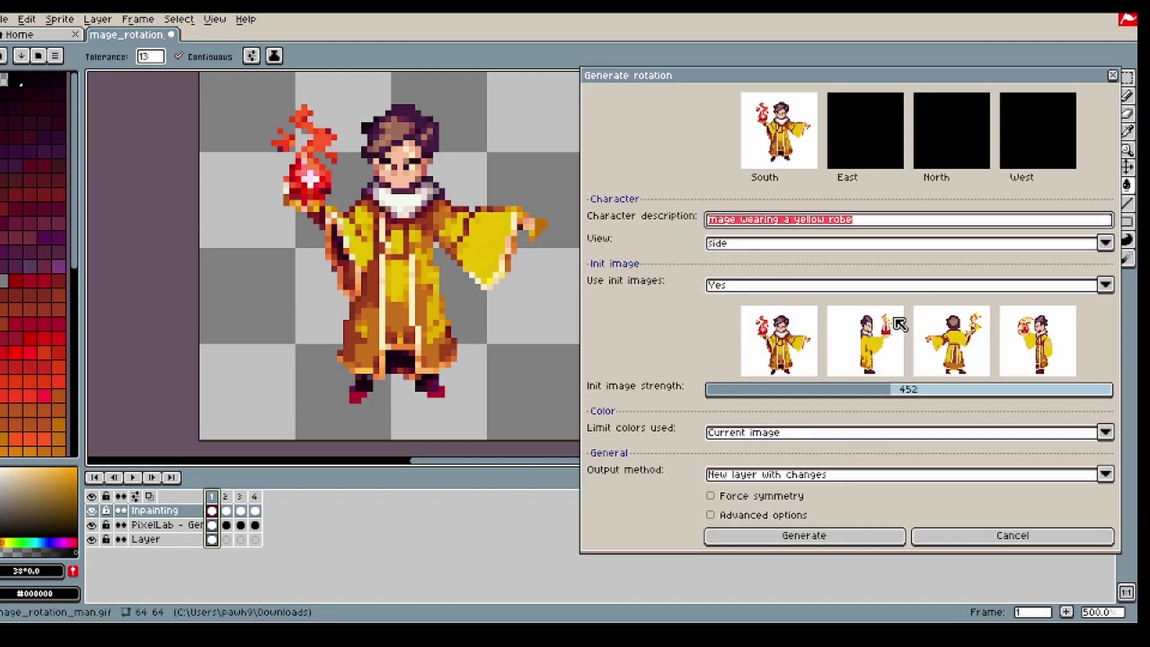
{"action": "left_click", "coordinate": [976, 394]}
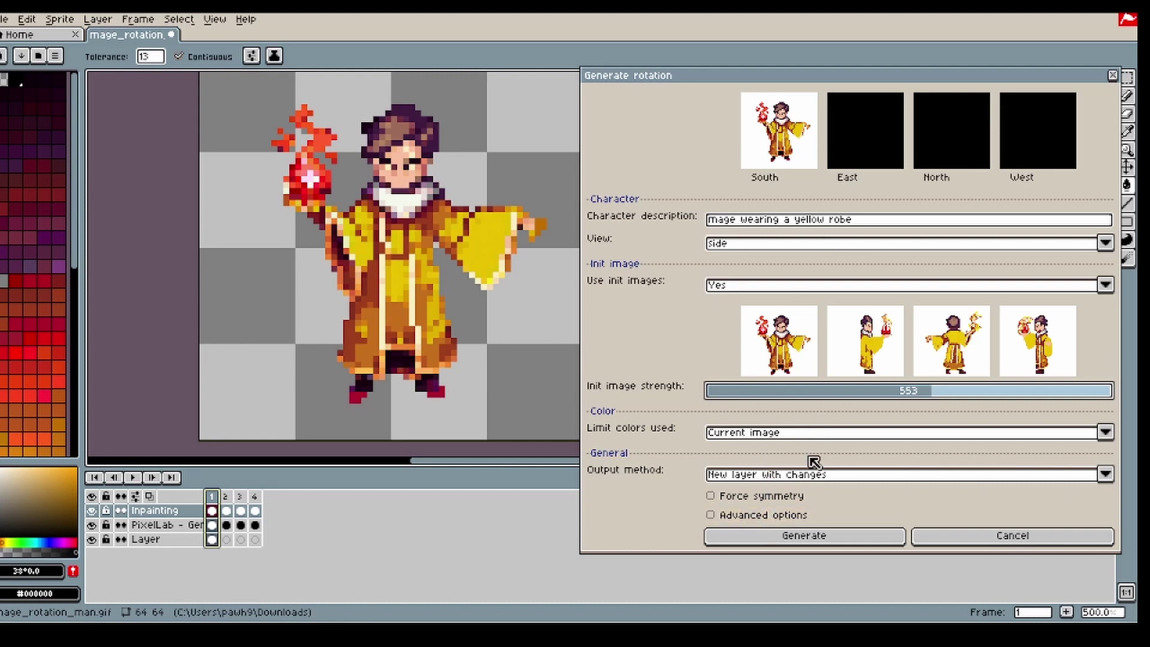
- Set the image guidance weight to 23 in the advanced options and generate the rotations
{"action": "left_click", "coordinate": [778, 515]}
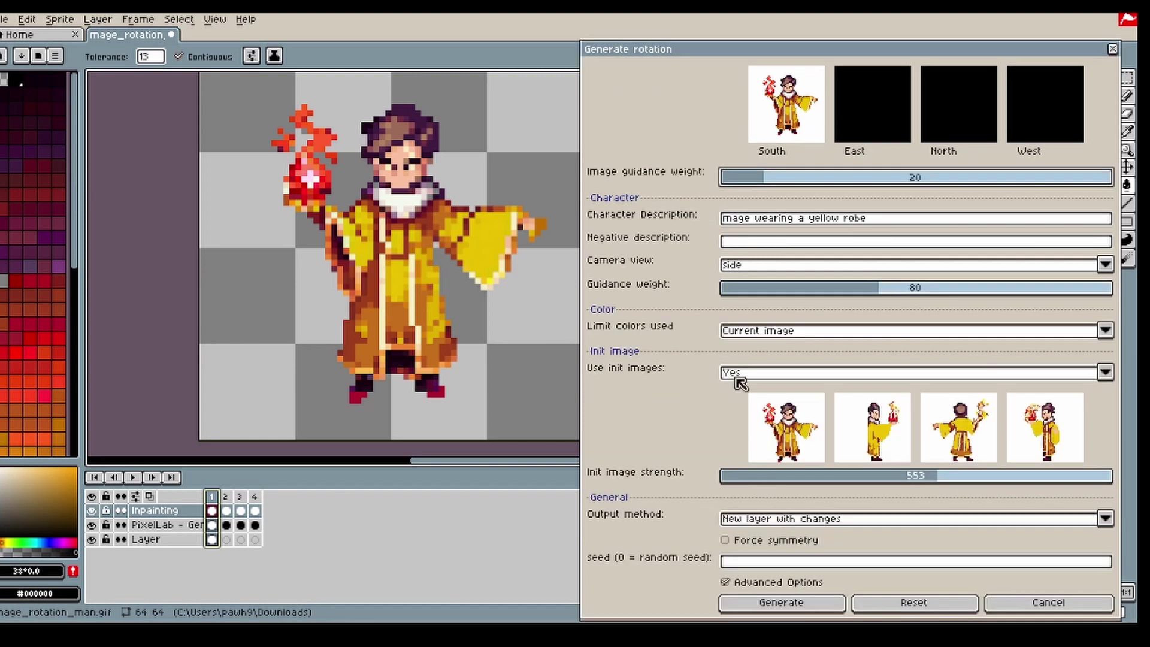
{"action": "left_click_drag", "start_coordinate": [799, 54], "coordinate": [790, 33]}
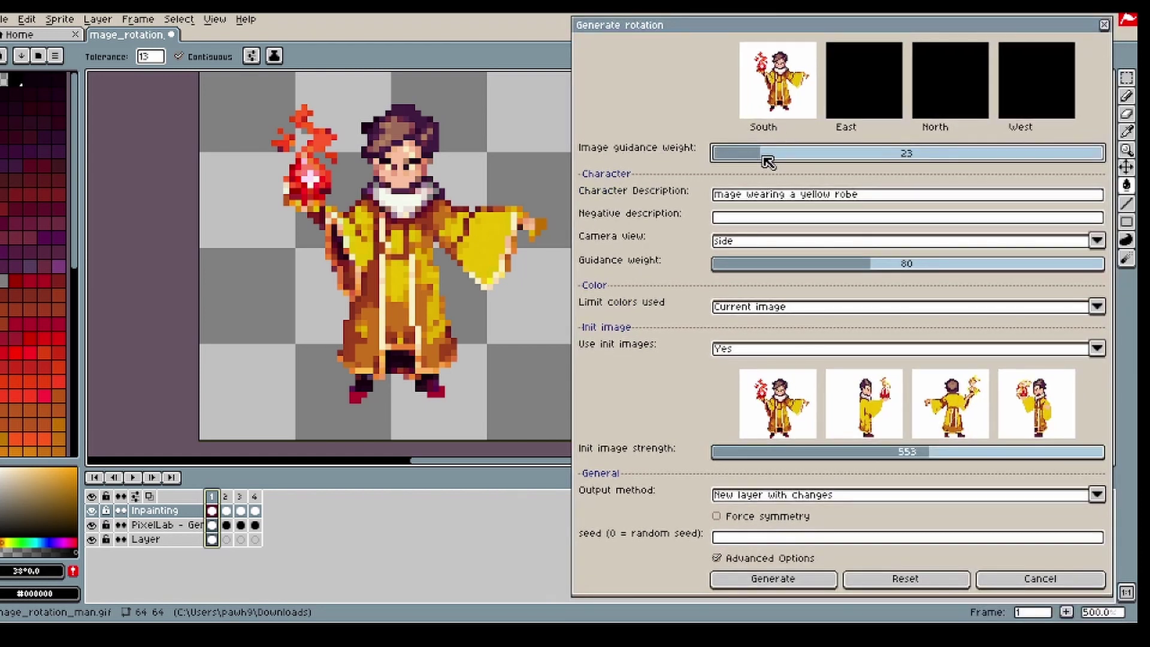
{"action": "left_click", "coordinate": [757, 579]}
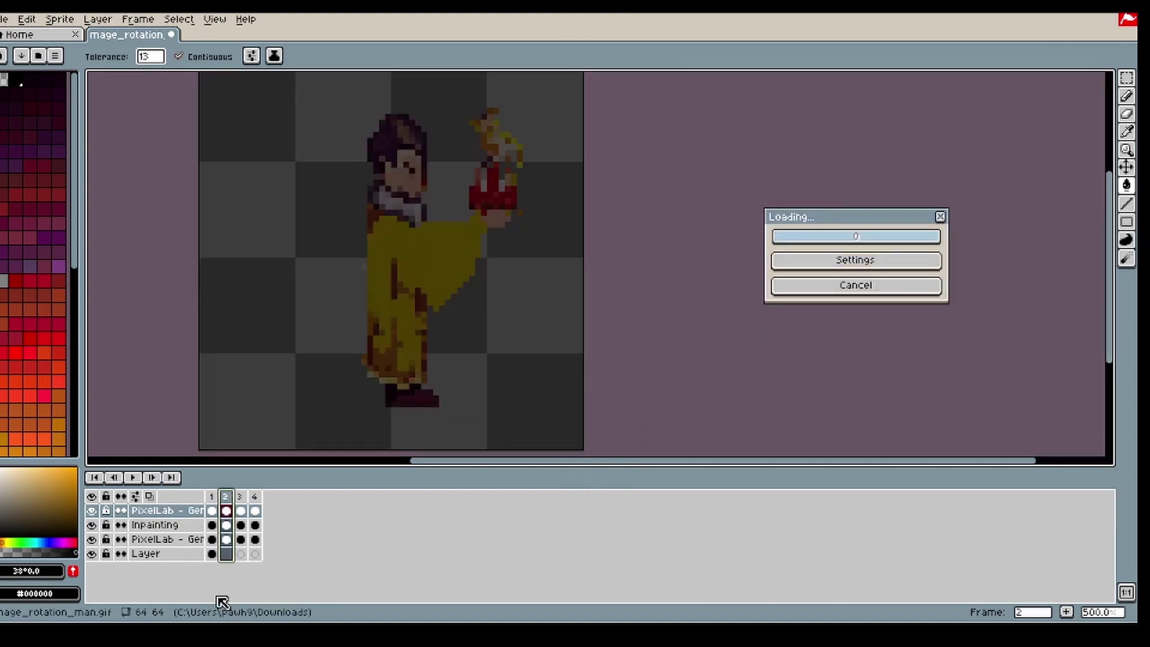
- Hide the Inpainting layer and compare the new generation with the previous one in frame 2
{"action": "left_click", "coordinate": [91, 525]}
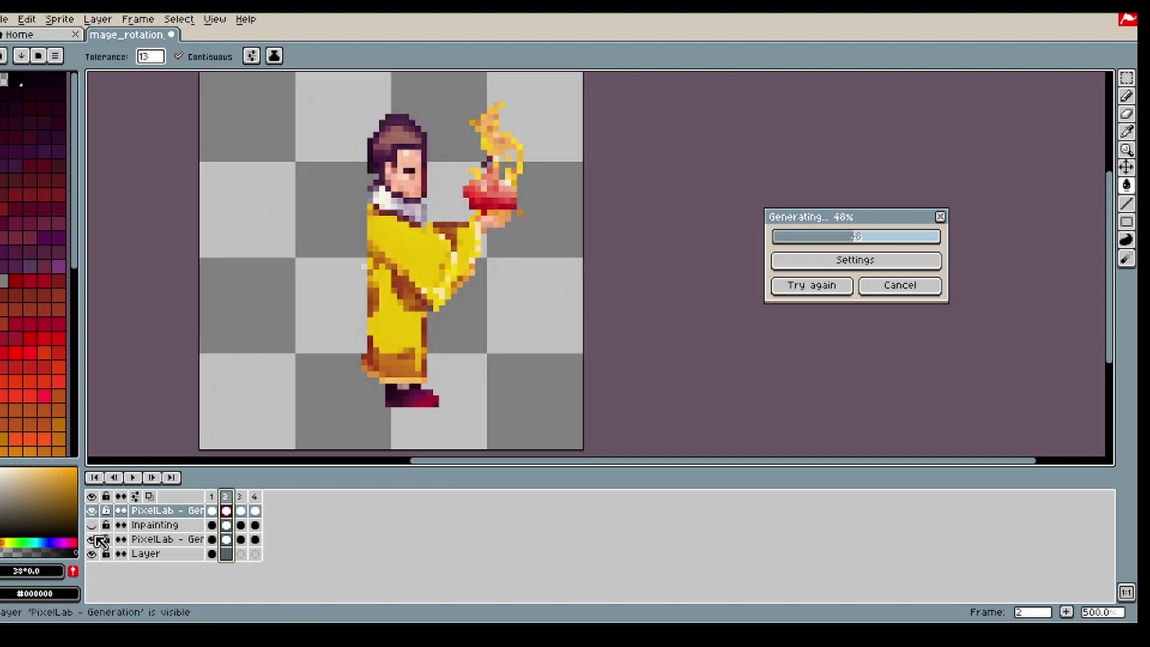
{"action": "left_click_drag", "start_coordinate": [92, 525], "coordinate": [96, 539]}
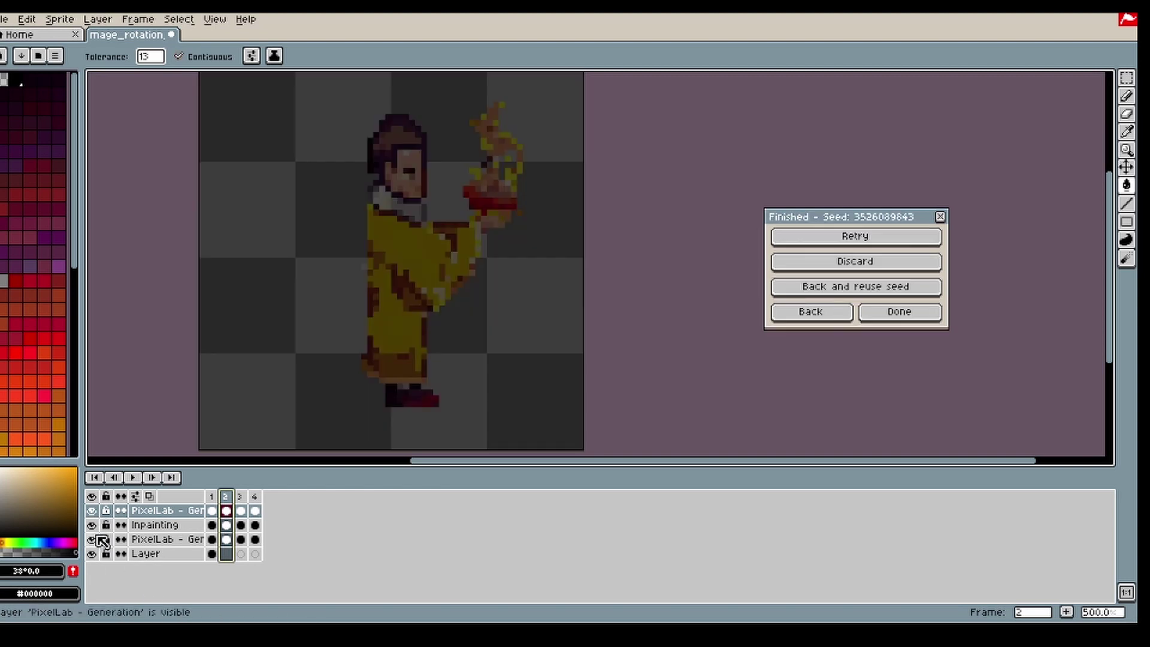
{"action": "left_click", "coordinate": [92, 525]}
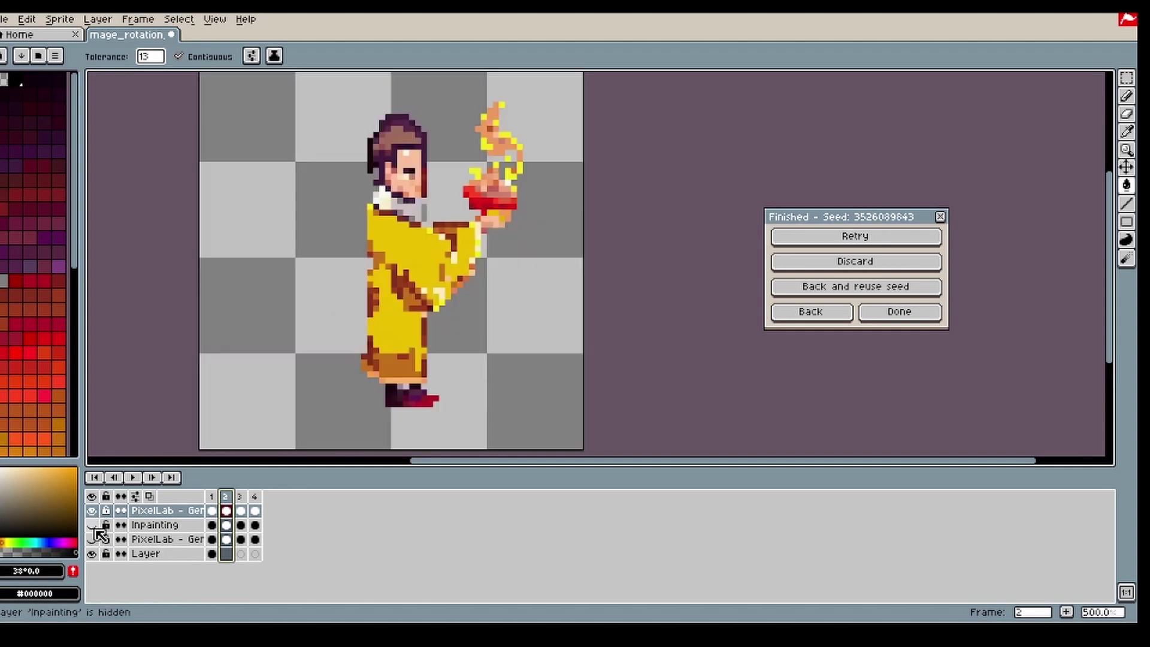
{"action": "left_click", "coordinate": [93, 540]}
{"action": "left_click", "coordinate": [94, 511]}
{"action": "left_click", "coordinate": [94, 511]}
{"action": "left_click", "coordinate": [94, 511]}
{"action": "left_click", "coordinate": [94, 511]}
{"action": "left_click", "coordinate": [94, 511]}
{"action": "left_click", "coordinate": [94, 510]}
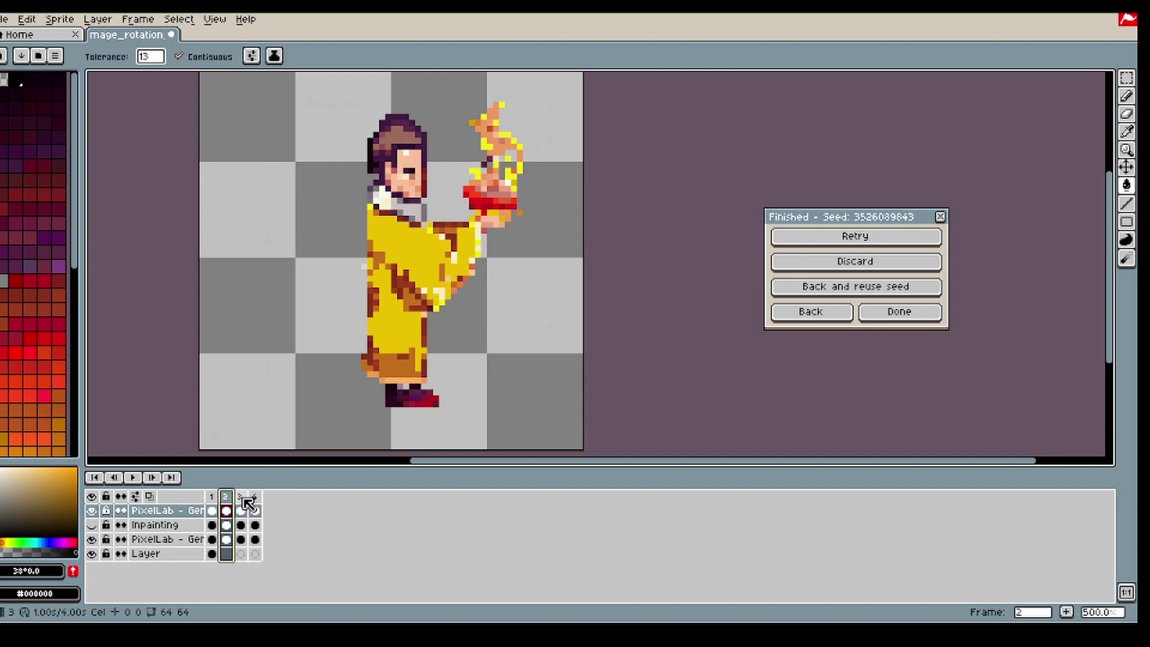
- Paint over the light stripe on the mage's upper back in frame 3 with the sampled robe yellow
{"action": "left_click", "coordinate": [240, 531]}
{"action": "left_click", "coordinate": [95, 512]}
{"action": "left_click", "coordinate": [94, 512]}
{"action": "left_click", "coordinate": [1126, 96]}
{"action": "left_click", "coordinate": [407, 212], "text": "alt"}
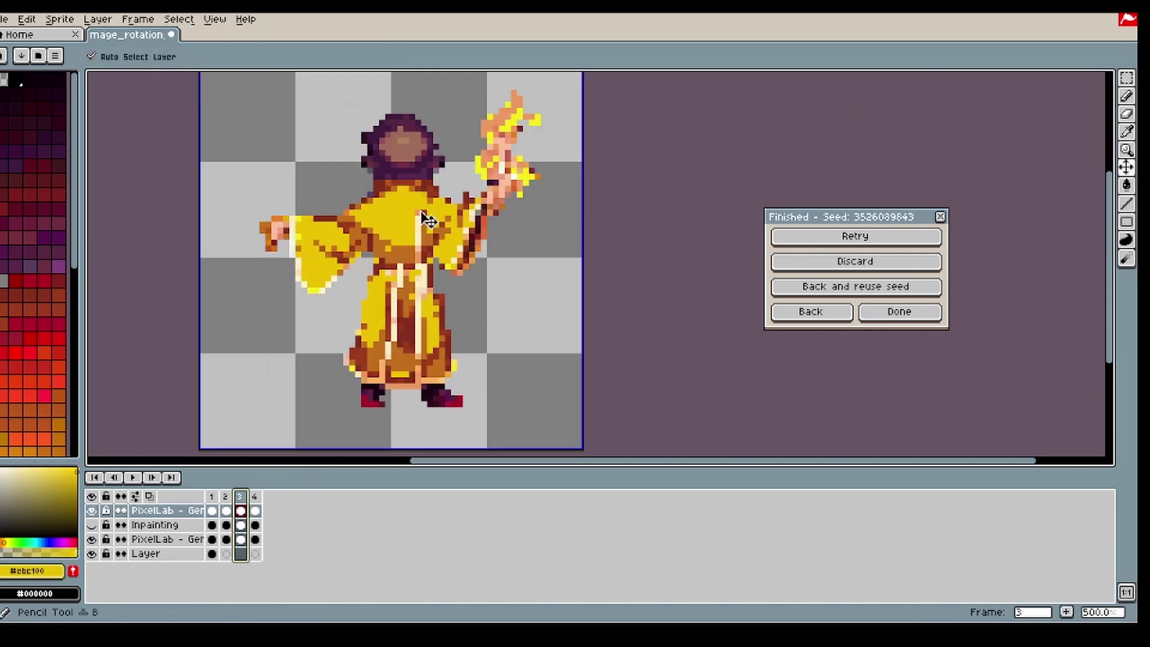
{"action": "left_click_drag", "start_coordinate": [418, 213], "coordinate": [418, 248]}
{"action": "left_click", "coordinate": [444, 219], "text": "alt"}
{"action": "left_click", "coordinate": [443, 222], "text": "alt"}
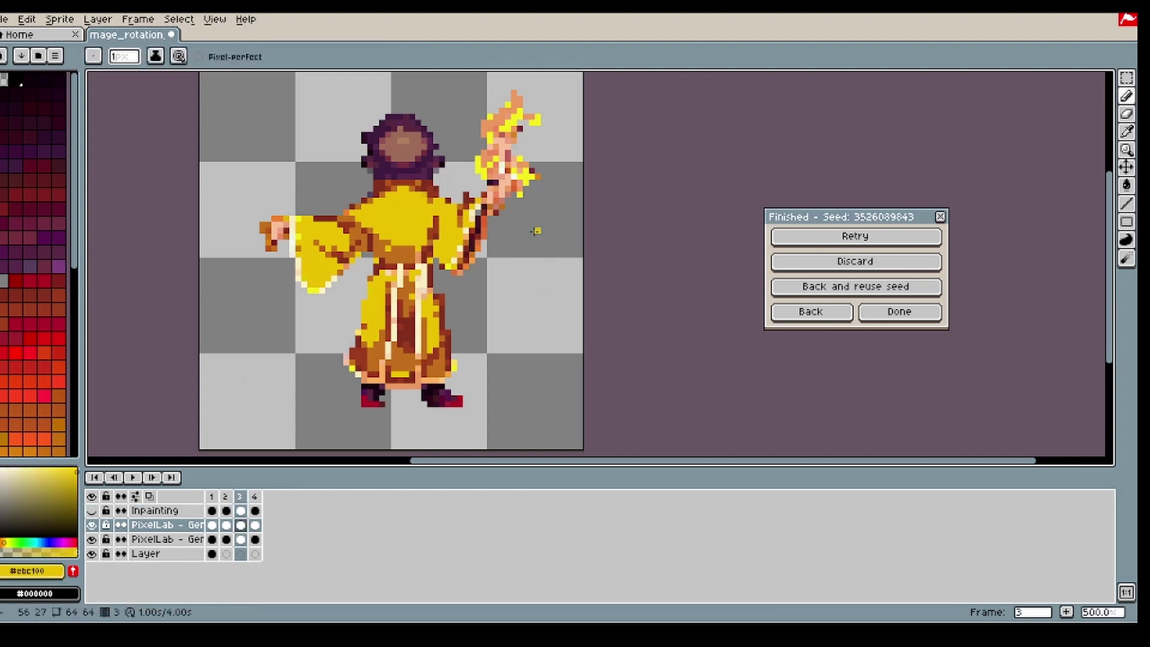
- Undo the eraser stroke and delete the older PixelLab generation layer
{"action": "key", "text": "e"}
{"action": "key", "text": "ctrl+z"}
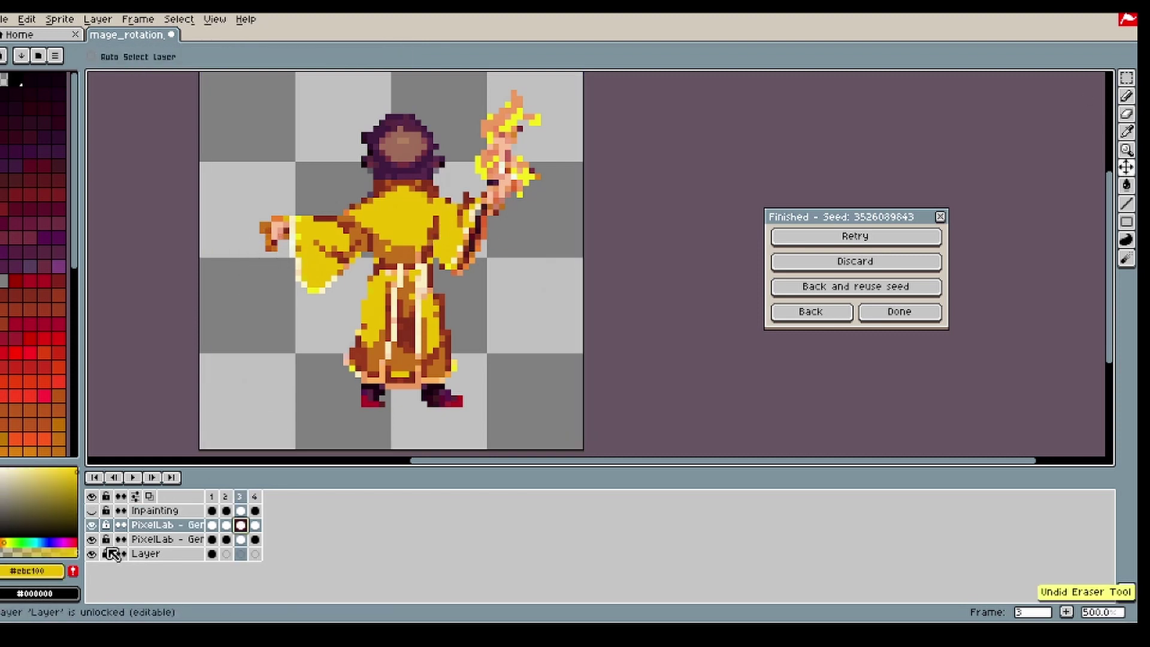
{"action": "left_click", "coordinate": [92, 539]}
{"action": "left_click", "coordinate": [255, 526]}
{"action": "right_click", "coordinate": [166, 542]}
{"action": "left_click", "coordinate": [194, 555]}
- Check frames 2 and 3, and trim the stray outer pixels of the outstretched hand in frame 3 with a smaller eraser
{"action": "left_click", "coordinate": [240, 497]}
{"action": "left_click", "coordinate": [226, 496]}
{"action": "left_click", "coordinate": [239, 496]}
{"action": "left_click", "coordinate": [91, 511]}
{"action": "left_click", "coordinate": [226, 496]}
{"action": "left_click", "coordinate": [91, 510]}
{"action": "left_click", "coordinate": [240, 496]}
{"action": "key", "text": "Up"}
{"action": "left_click", "coordinate": [247, 230]}
{"action": "key", "text": "ctrl+z"}
{"action": "key", "text": "minus"}
{"action": "key", "text": "minus"}
{"action": "key", "text": "minus"}
- Paint a hand on the lowered sleeve in frame 4 using a sampled skin color
{"action": "left_click", "coordinate": [255, 496]}
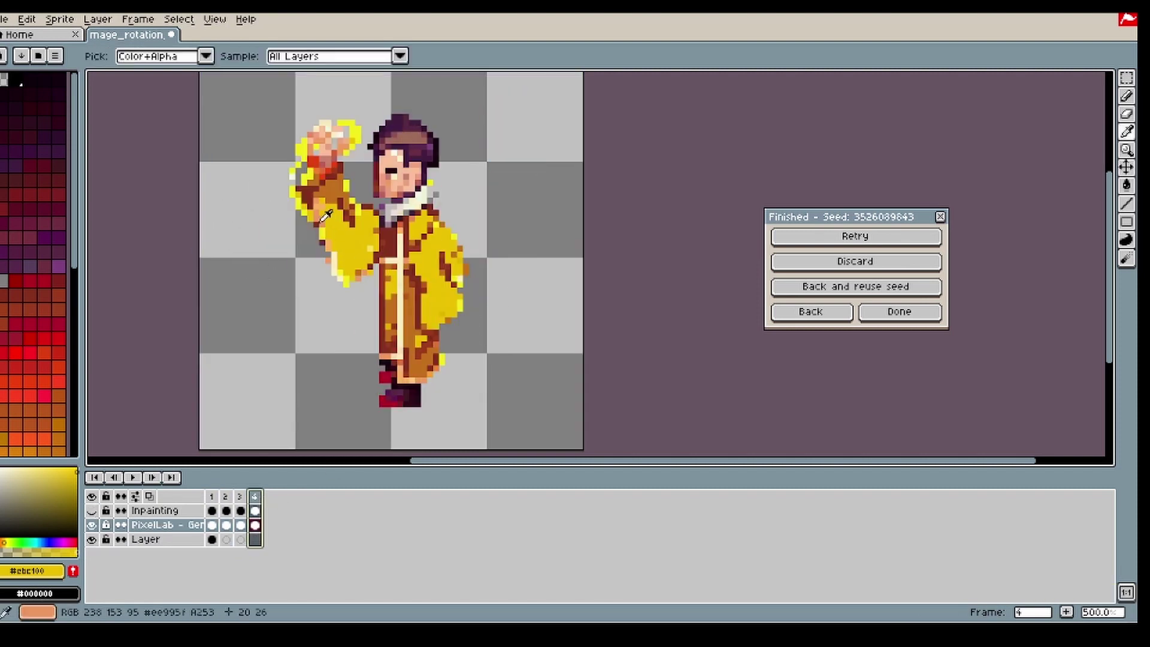
{"action": "left_click", "coordinate": [347, 144], "text": "alt"}
{"action": "key", "text": "b"}
{"action": "left_click", "coordinate": [445, 263]}
- Clean the raised sleeve's lower edge in frame 4 and extend its cream trim using the sampled color #faeebf
{"action": "left_click", "coordinate": [1126, 114]}
{"action": "left_click", "coordinate": [319, 256]}
{"action": "left_click", "coordinate": [334, 266], "text": "alt"}
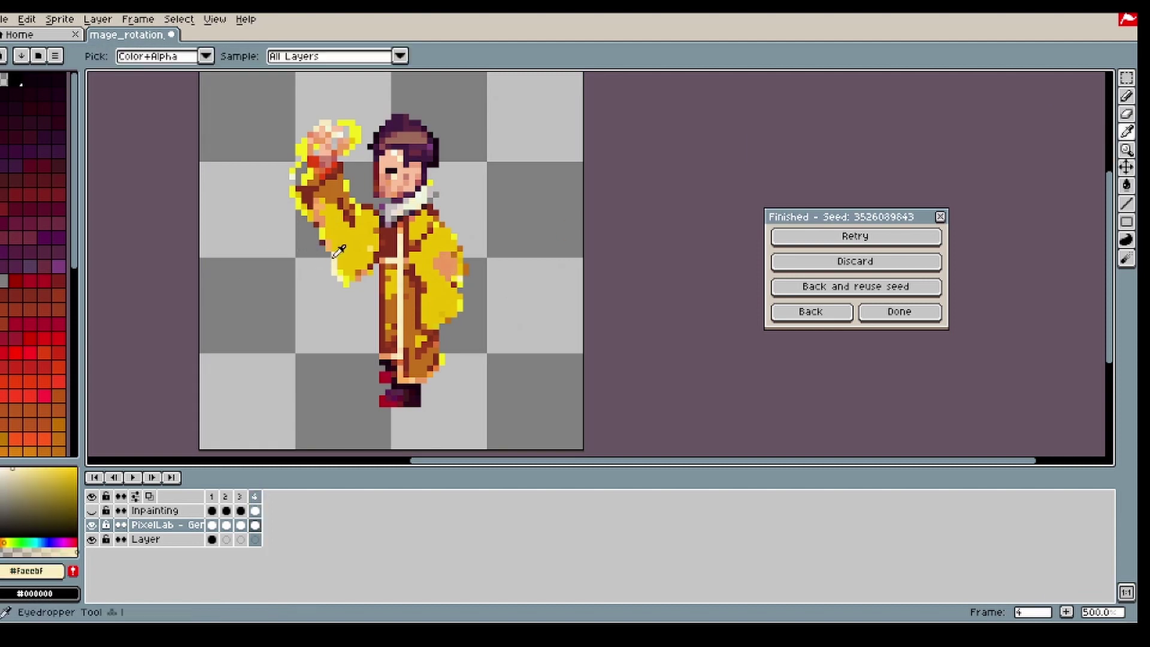
{"action": "key", "text": "b"}
{"action": "left_click_drag", "start_coordinate": [328, 239], "coordinate": [311, 213]}
- Show the Inpainting layer and delete its full masks in frames 4, 3 and 2
{"action": "left_click", "coordinate": [92, 510]}
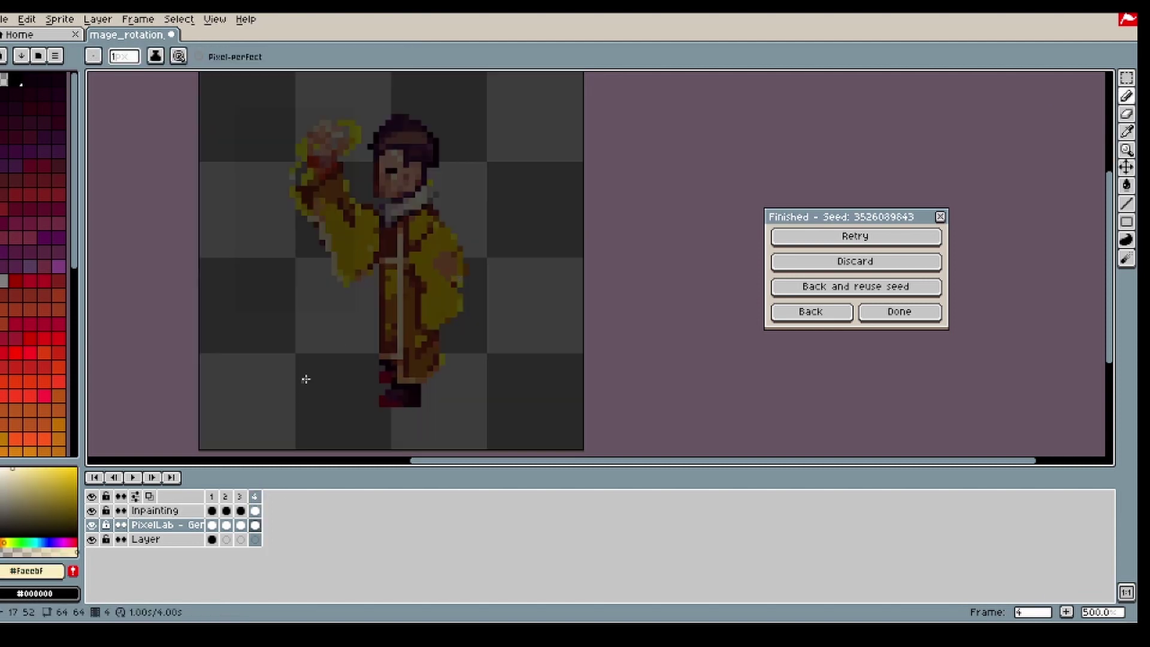
{"action": "left_click", "coordinate": [256, 510]}
{"action": "key", "text": "Delete"}
{"action": "left_click", "coordinate": [242, 511]}
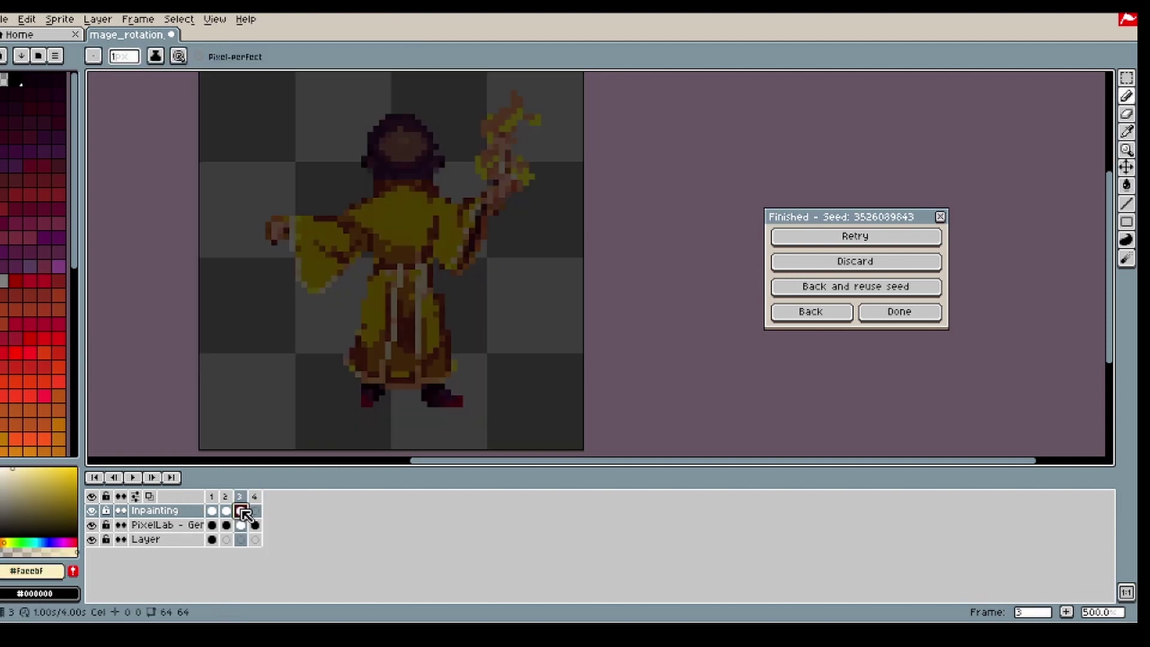
{"action": "key", "text": "Delete"}
{"action": "left_click", "coordinate": [228, 511]}
{"action": "key", "text": "Delete"}
- Paint an inpainting mask over the flame in frame 3 with an 8 px semi-transparent dark brush
{"action": "key", "text": "Right"}
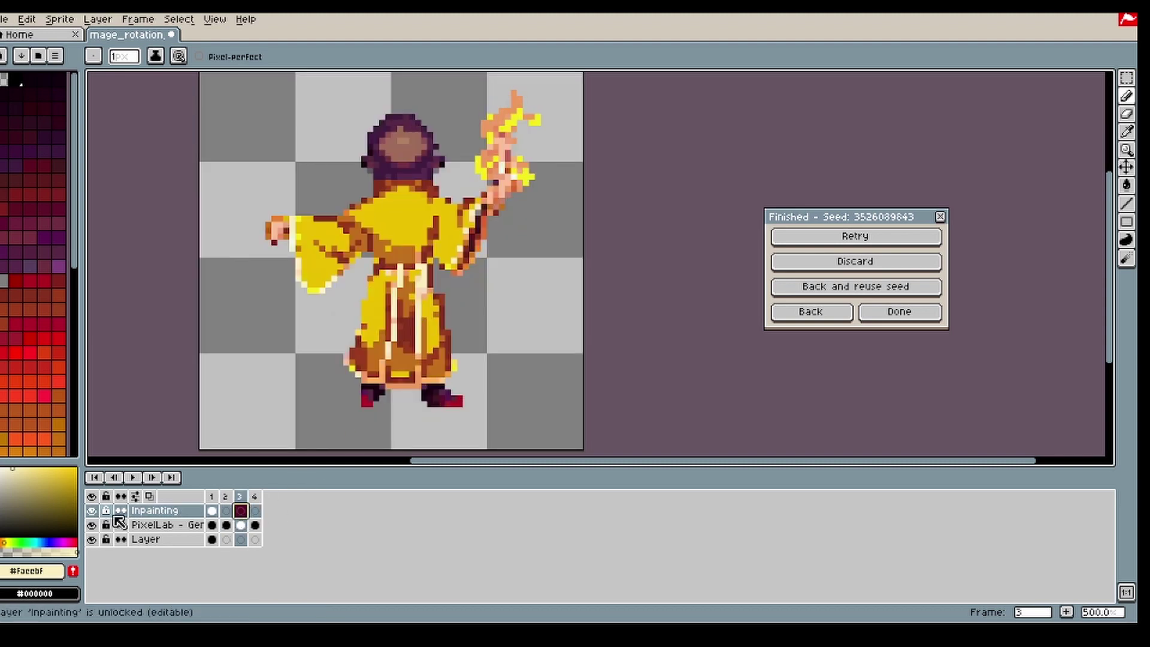
{"action": "left_click", "coordinate": [11, 77]}
{"action": "scroll", "coordinate": [511, 195], "scroll_direction": "down", "scroll_amount": 7}
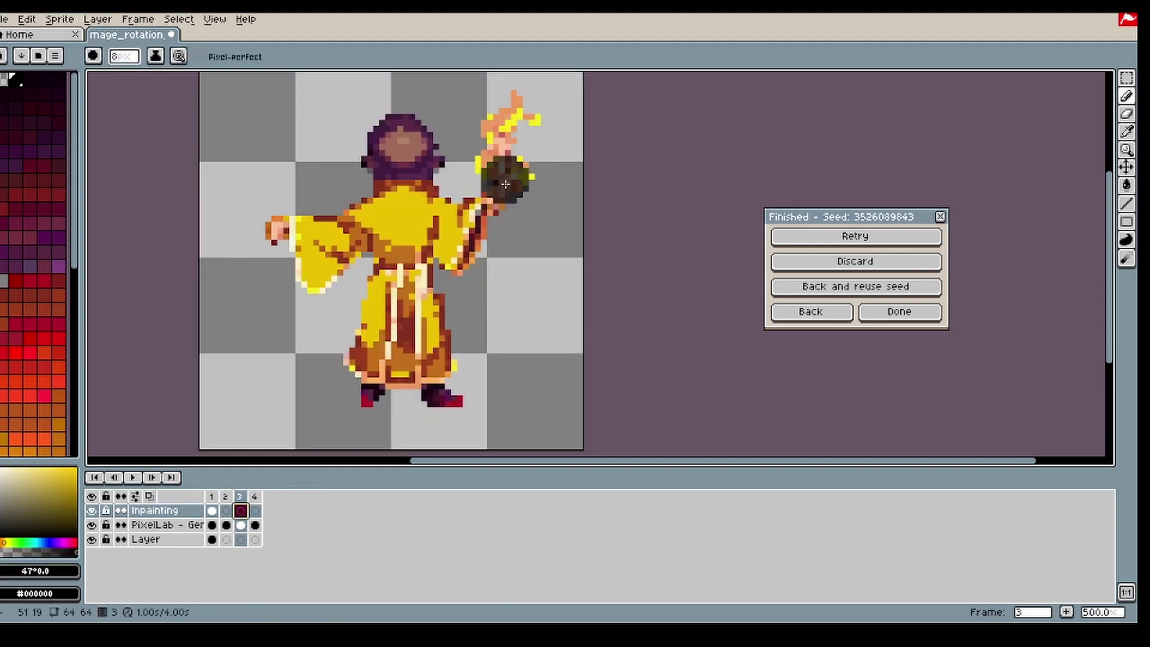
{"action": "mouse_move", "coordinate": [505, 179]}
{"action": "left_mouse_down"}
{"action": "mouse_move", "coordinate": [494, 159]}
{"action": "mouse_move", "coordinate": [503, 135]}
{"action": "mouse_move", "coordinate": [533, 105]}
{"action": "mouse_move", "coordinate": [520, 162]}
{"action": "left_mouse_up"}
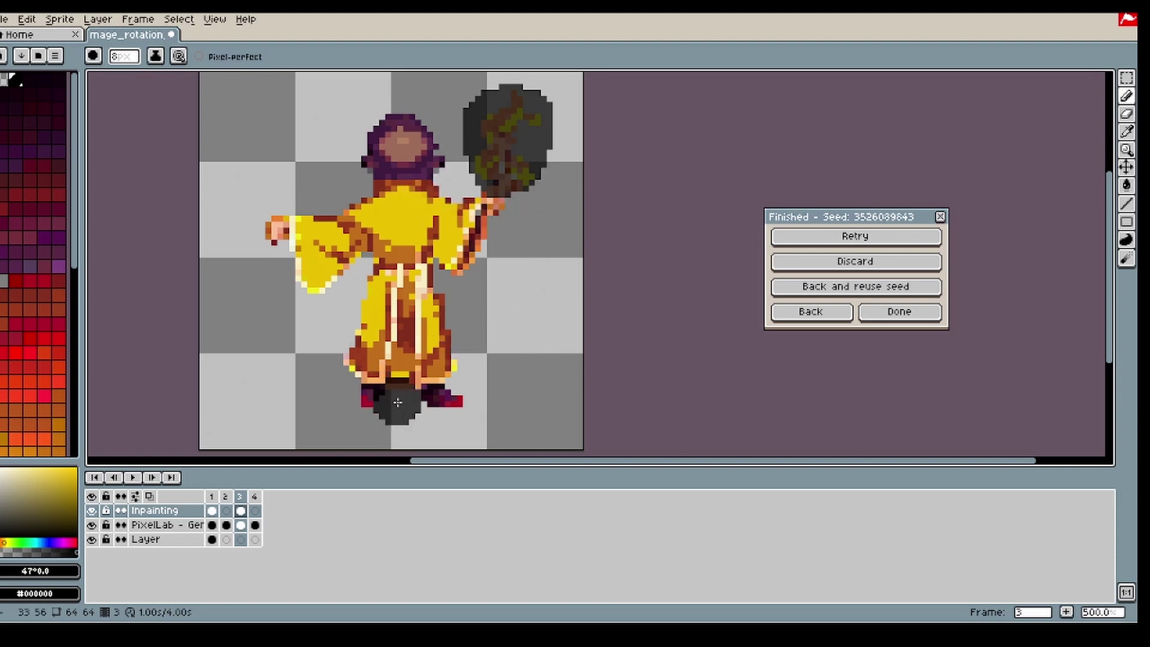
- Paint inpainting masks over the flame and the mage's hair in frame 2
{"action": "left_click", "coordinate": [211, 497]}
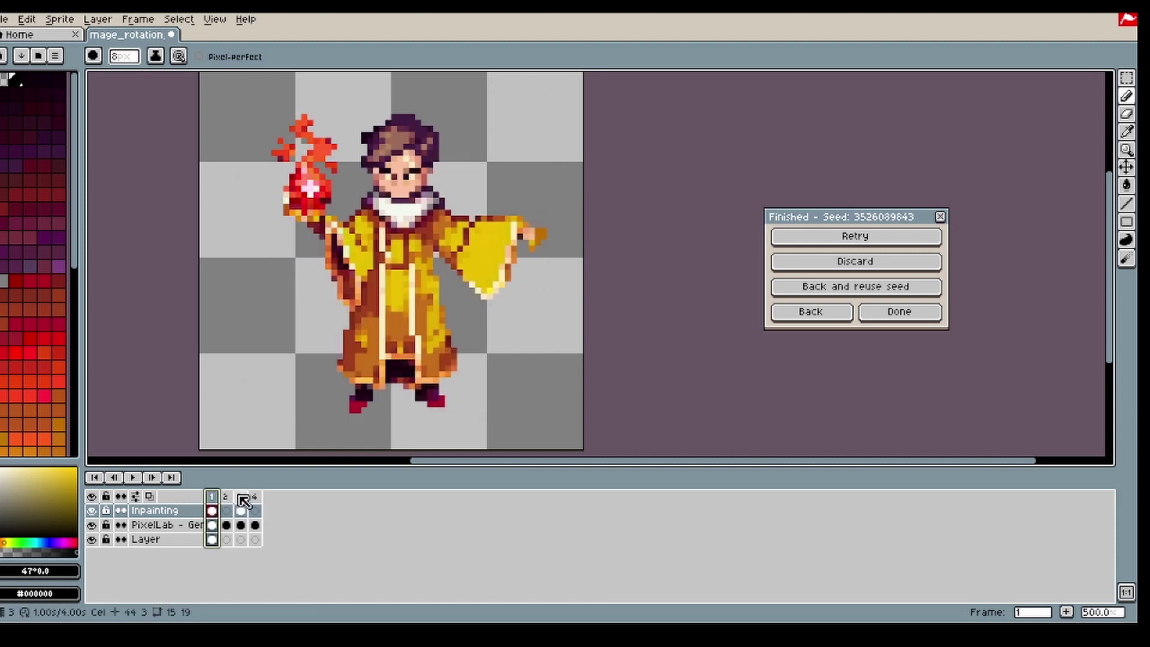
{"action": "left_click", "coordinate": [226, 497]}
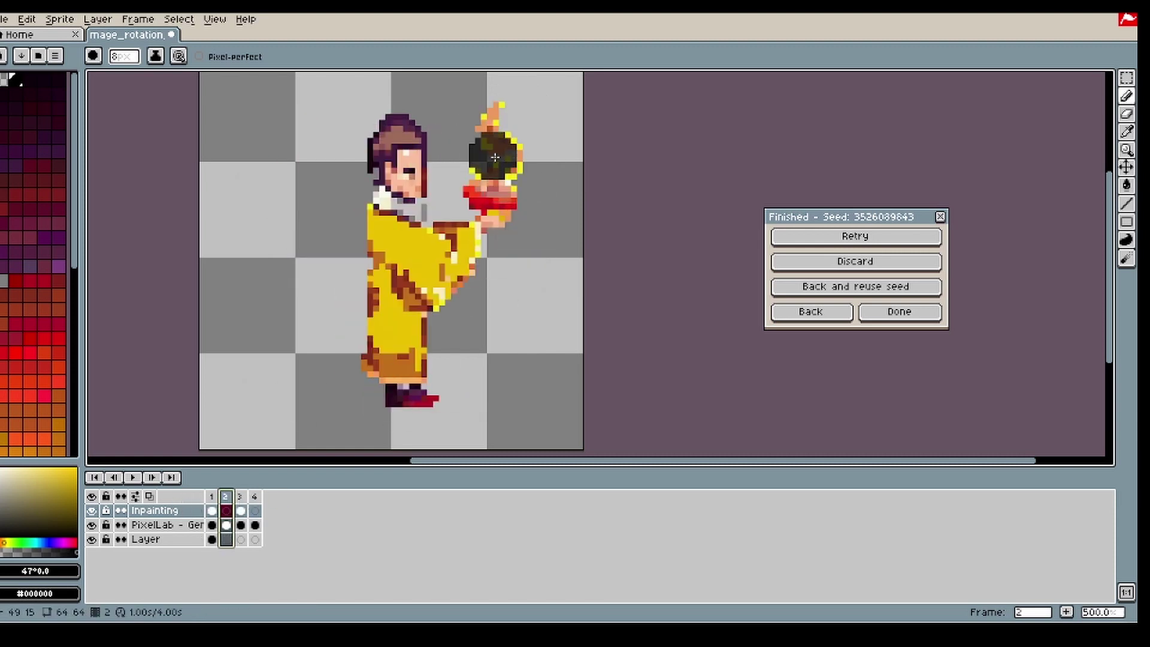
{"action": "mouse_move", "coordinate": [495, 169]}
{"action": "left_mouse_down"}
{"action": "mouse_move", "coordinate": [495, 125]}
{"action": "mouse_move", "coordinate": [501, 162]}
{"action": "left_mouse_up"}
{"action": "mouse_move", "coordinate": [376, 158]}
{"action": "left_mouse_down"}
{"action": "mouse_move", "coordinate": [376, 137]}
{"action": "mouse_move", "coordinate": [424, 139]}
{"action": "left_mouse_up"}
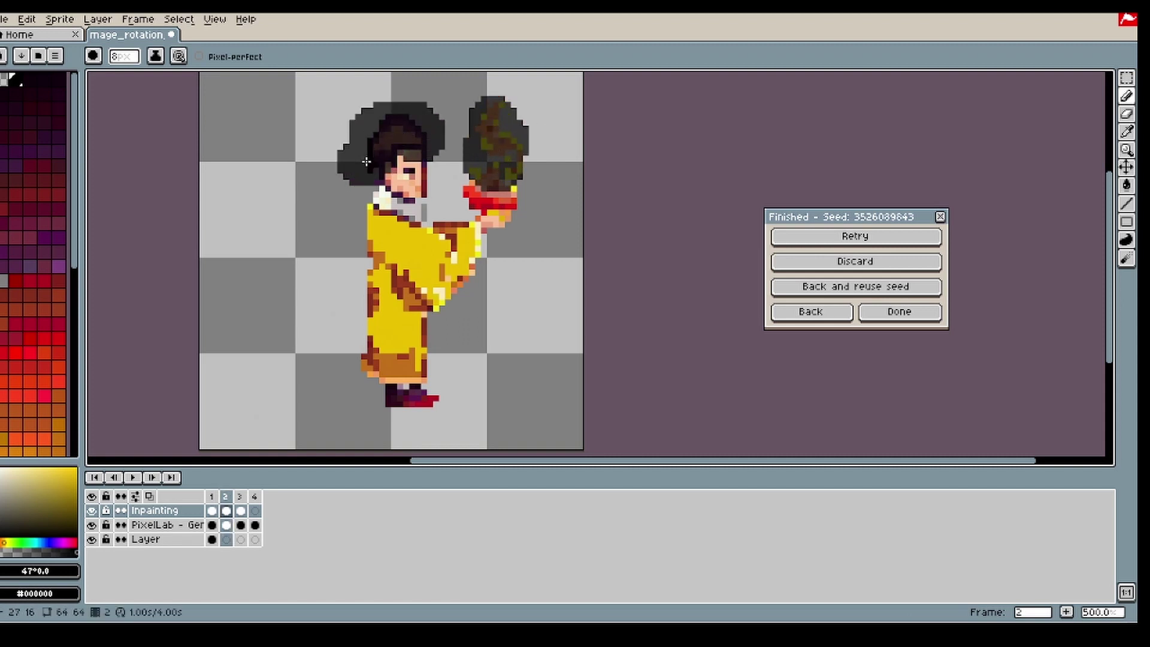
- Paint inpainting masks over the sleeve and the shoes in frame 2 with a 7 px brush
{"action": "scroll", "coordinate": [452, 263], "scroll_direction": "down", "scroll_amount": 1}
{"action": "left_click_drag", "start_coordinate": [447, 249], "coordinate": [436, 263]}
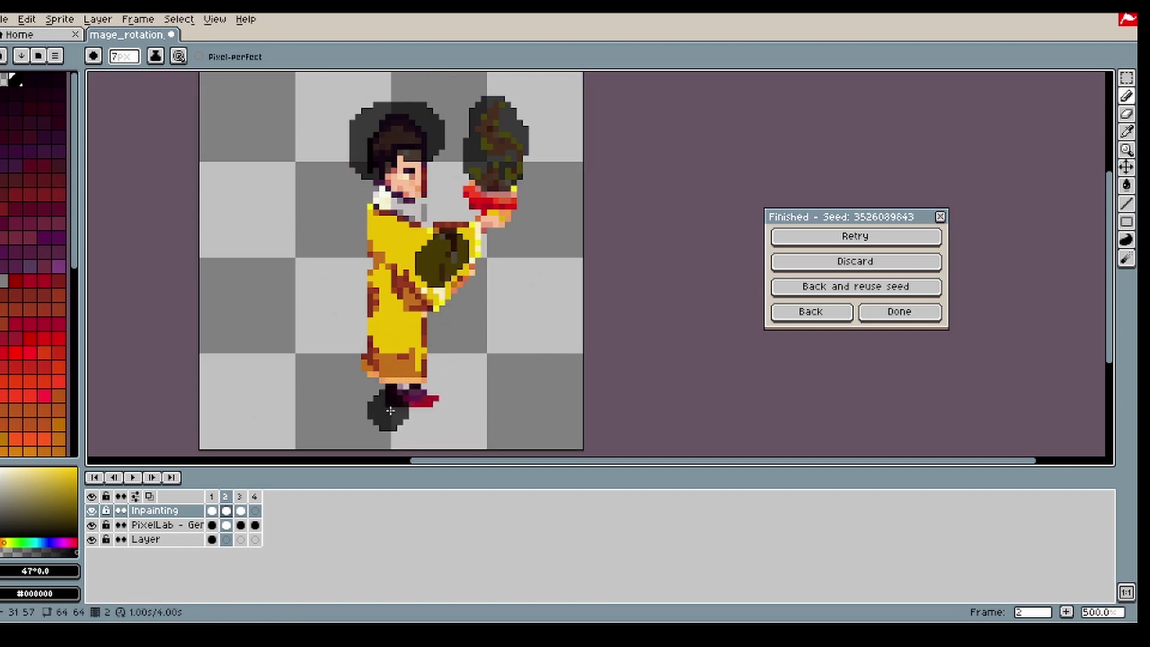
{"action": "left_click_drag", "start_coordinate": [379, 398], "coordinate": [430, 399]}
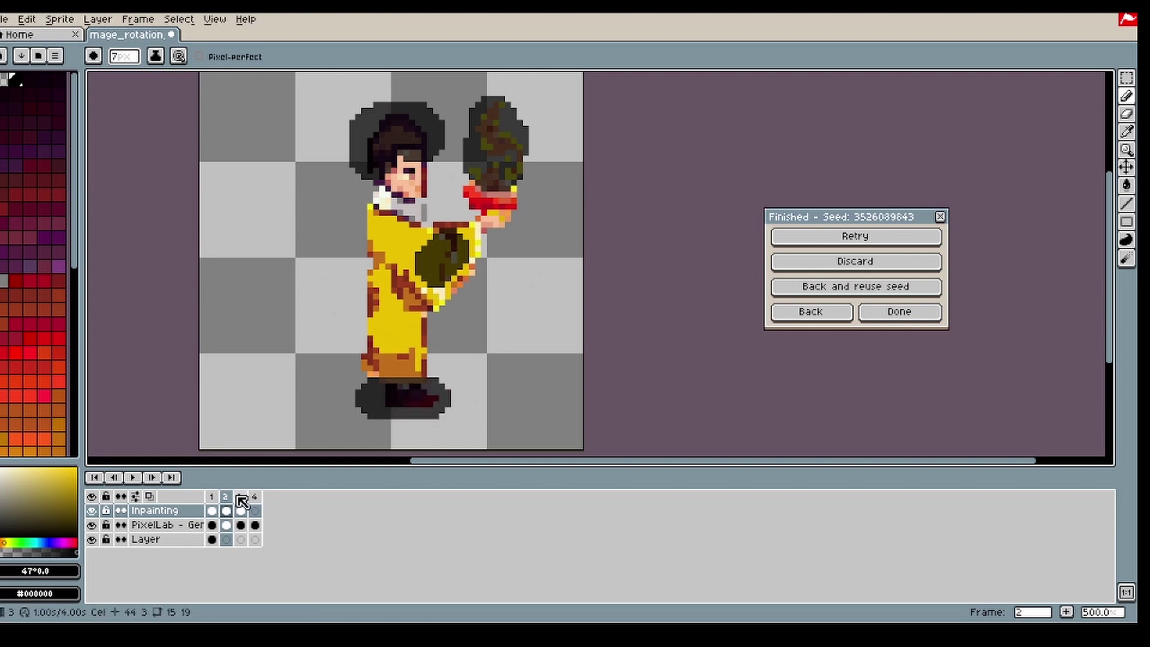
- Paint an inpainting mask over the neck and the robe's collar in frame 3
{"action": "left_click", "coordinate": [240, 496]}
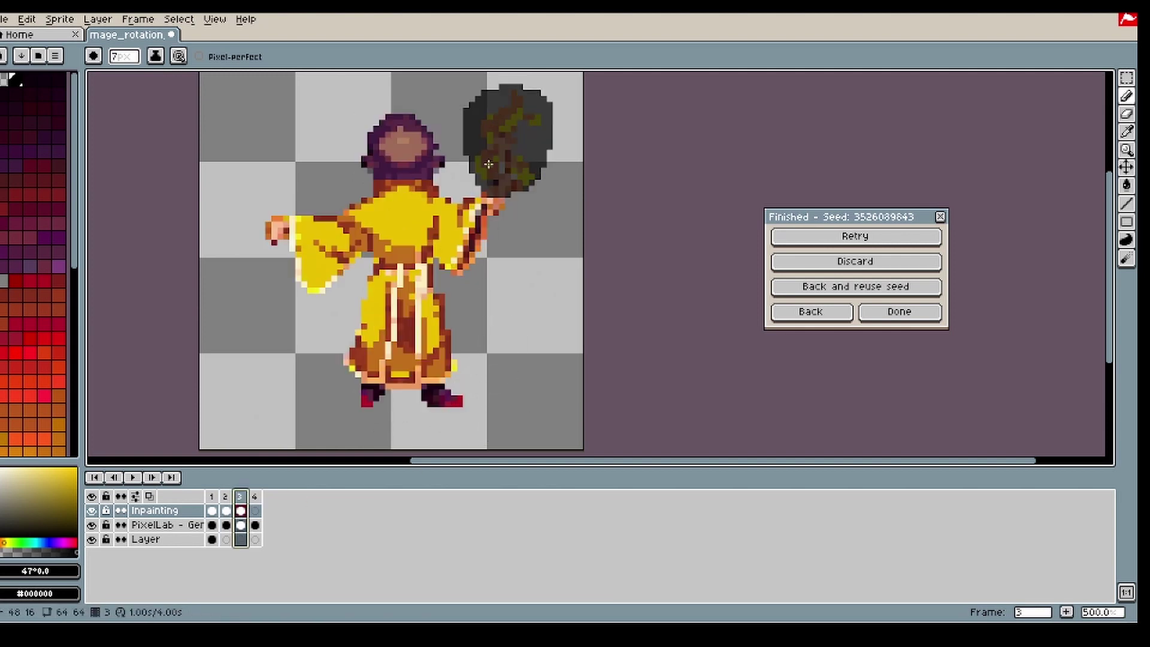
{"action": "left_click_drag", "start_coordinate": [371, 195], "coordinate": [432, 196]}
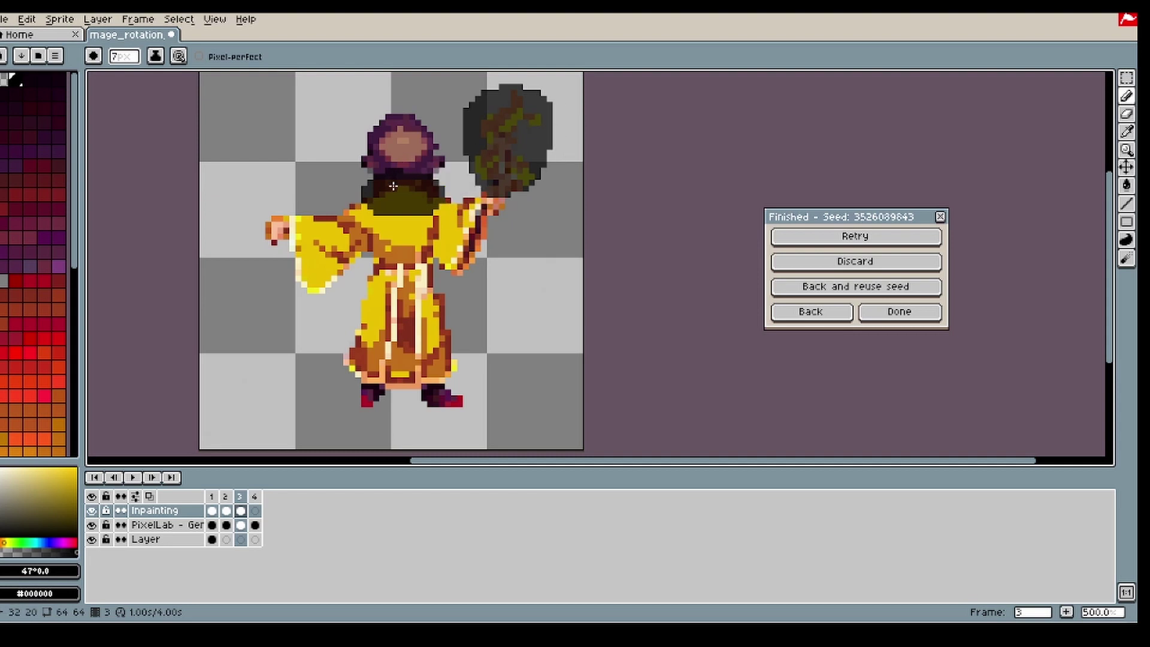
{"action": "left_click", "coordinate": [214, 496]}
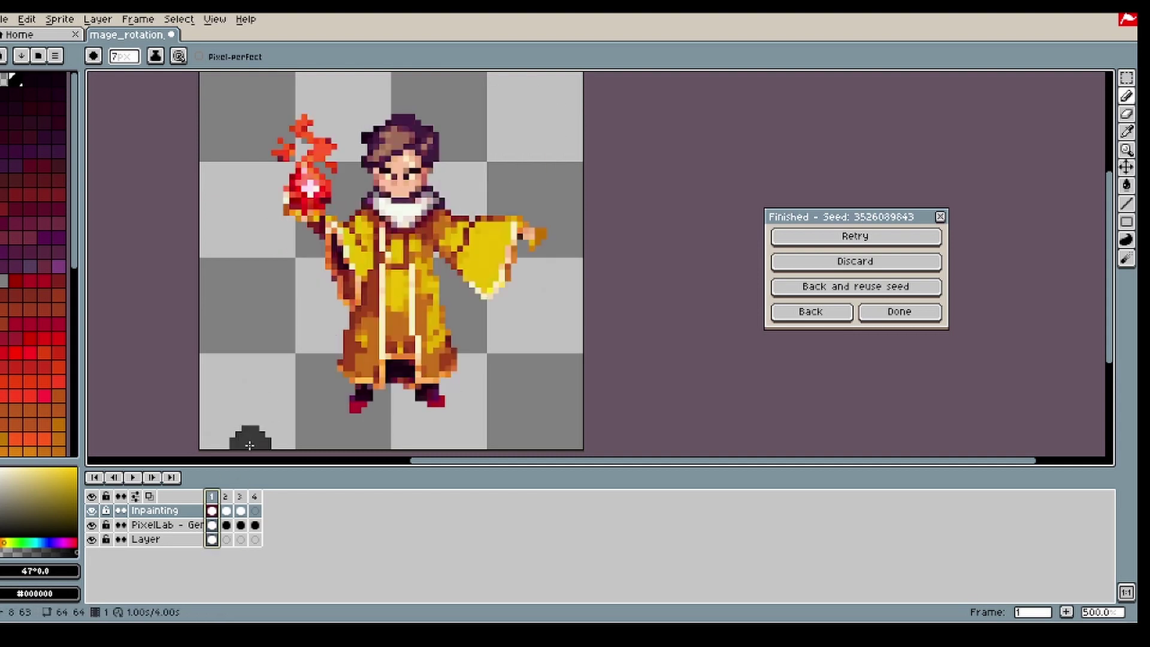
- Paint inpainting masks in frame 4 over the raised hand with the flame and over the lowered hand
{"action": "left_click", "coordinate": [242, 497]}
{"action": "left_click", "coordinate": [254, 497]}
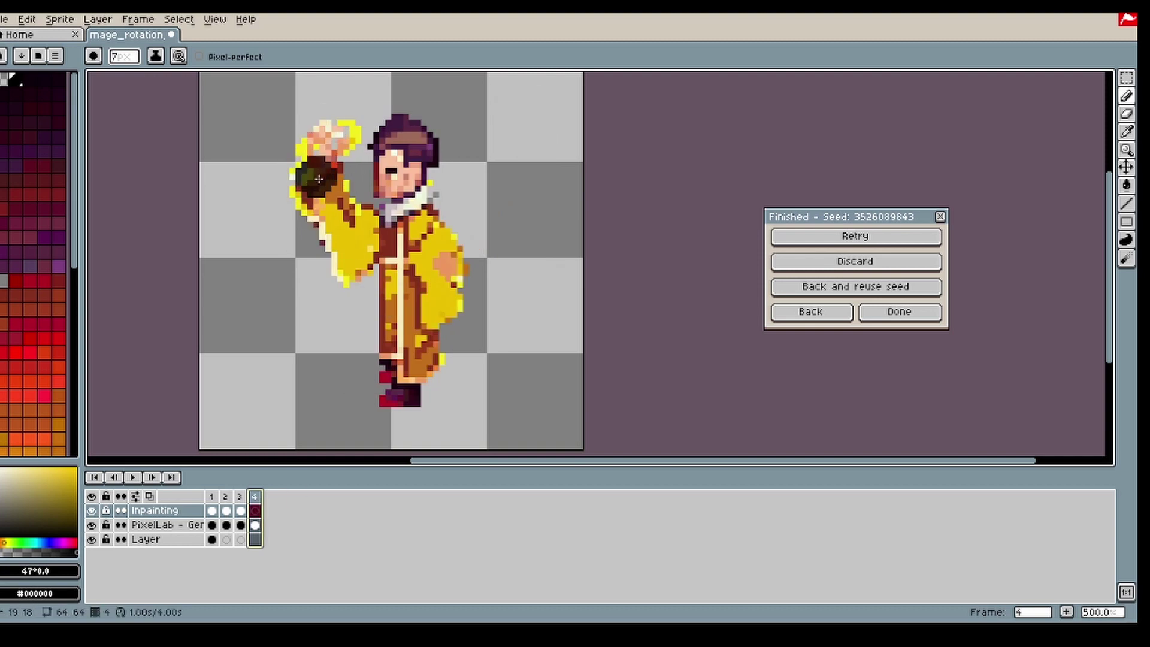
{"action": "mouse_move", "coordinate": [330, 154]}
{"action": "left_mouse_down"}
{"action": "mouse_move", "coordinate": [296, 178]}
{"action": "mouse_move", "coordinate": [329, 181]}
{"action": "mouse_move", "coordinate": [341, 167]}
{"action": "mouse_move", "coordinate": [339, 118]}
{"action": "mouse_move", "coordinate": [322, 96]}
{"action": "mouse_move", "coordinate": [288, 161]}
{"action": "left_mouse_up"}
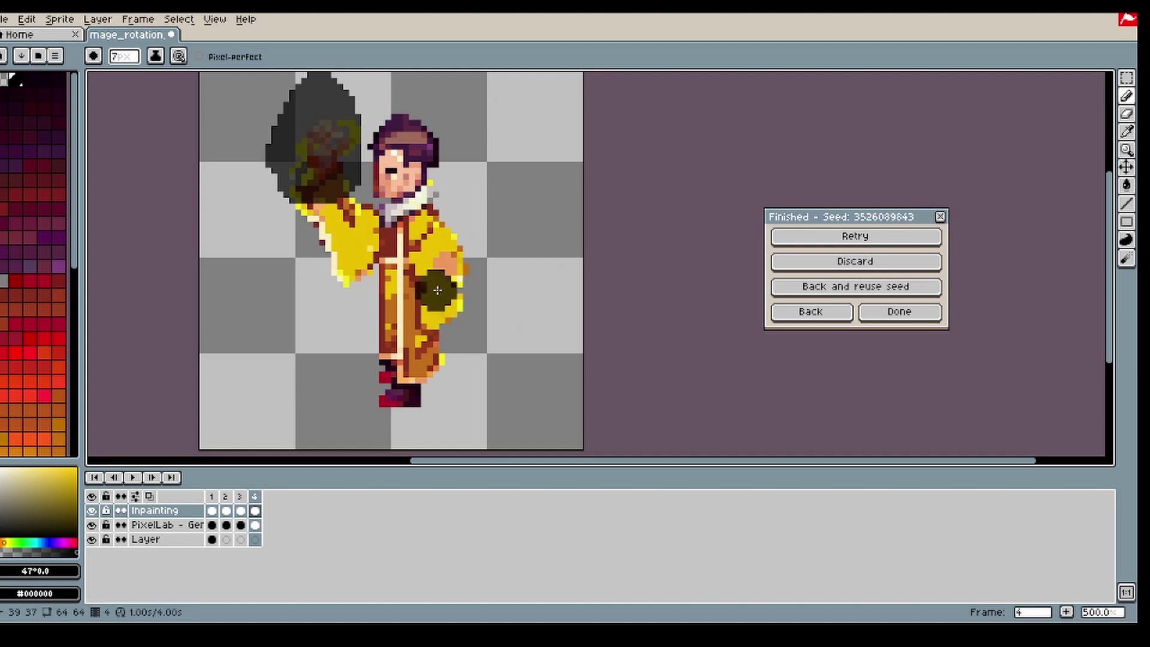
{"action": "mouse_move", "coordinate": [443, 252]}
{"action": "left_mouse_down"}
{"action": "mouse_move", "coordinate": [447, 285]}
{"action": "mouse_move", "coordinate": [458, 248]}
{"action": "mouse_move", "coordinate": [446, 296]}
{"action": "left_mouse_up"}
{"action": "key", "text": "v"}
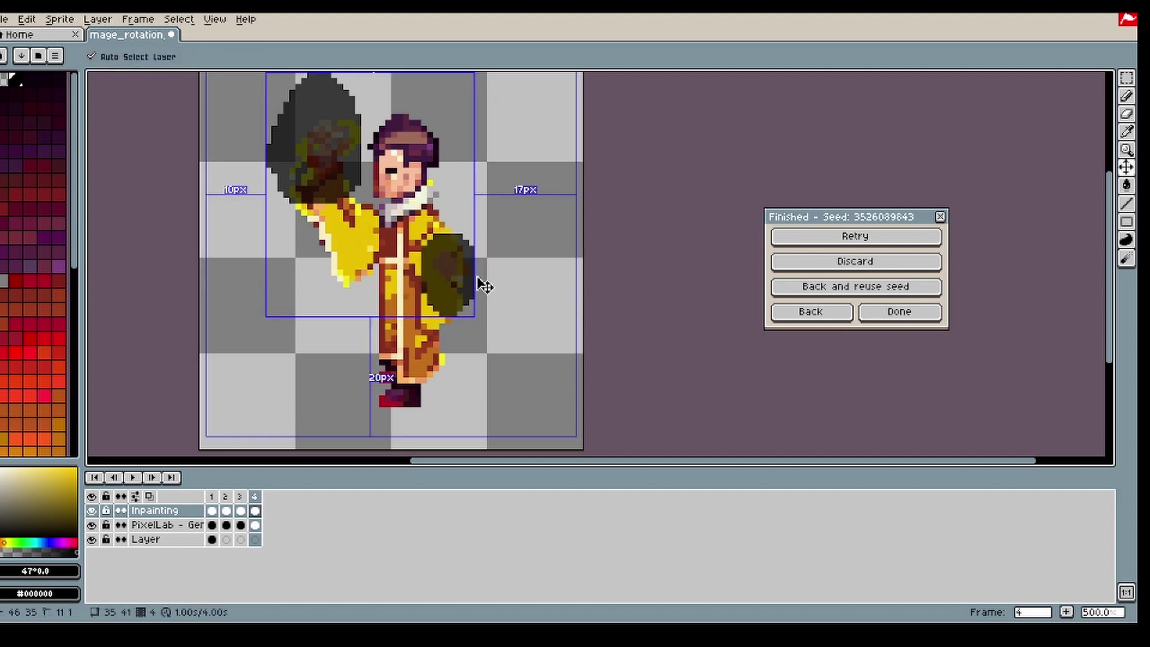
{"action": "key", "text": "ctrl+z"}
{"action": "key", "text": "ctrl+z"}
{"action": "left_click_drag", "start_coordinate": [453, 257], "coordinate": [445, 279]}
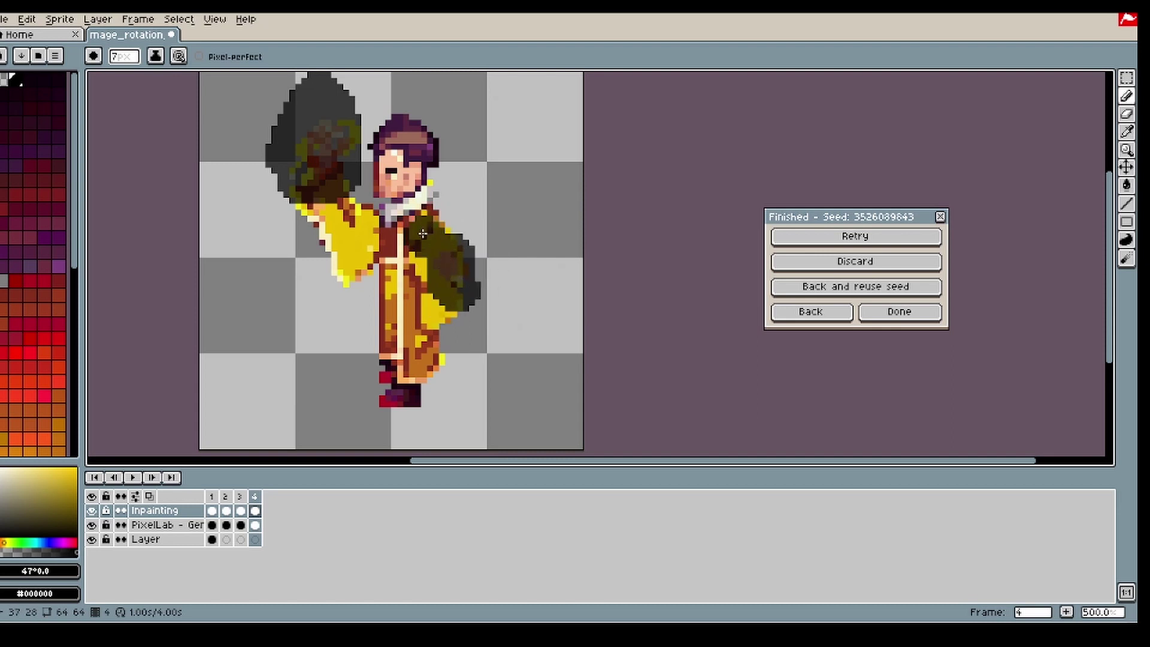
{"action": "key", "text": "ctrl"}
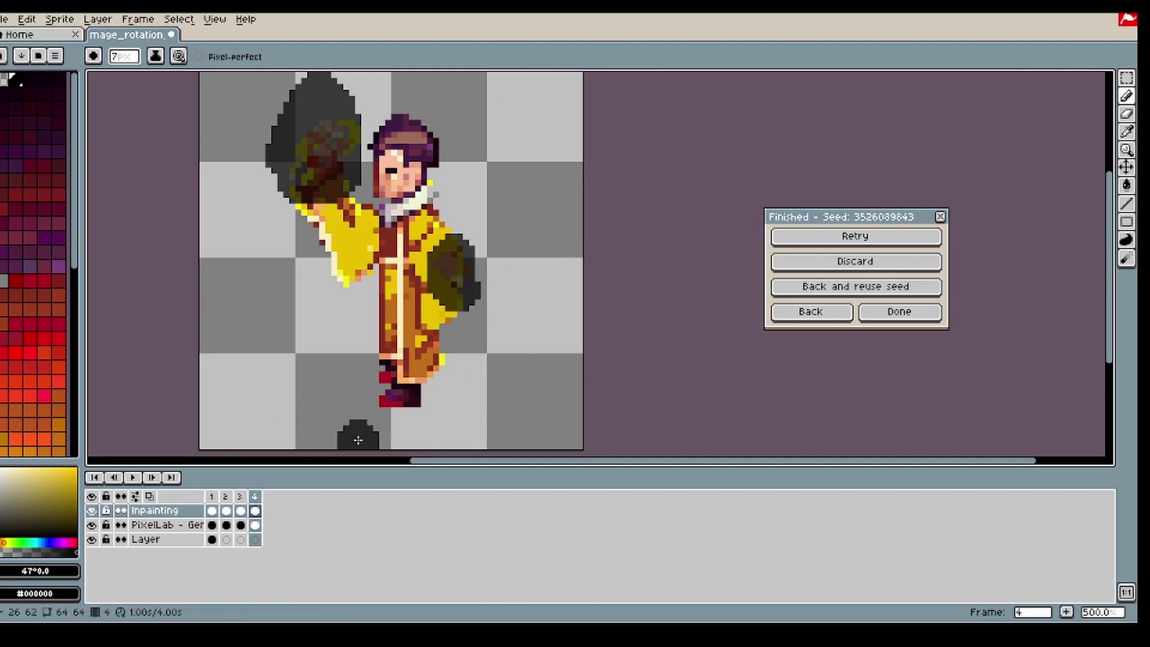
- Return to the rotation settings, set init images to No and image guidance weight to 24, and generate the rotations again
{"action": "left_click", "coordinate": [231, 496]}
{"action": "left_click", "coordinate": [214, 496]}
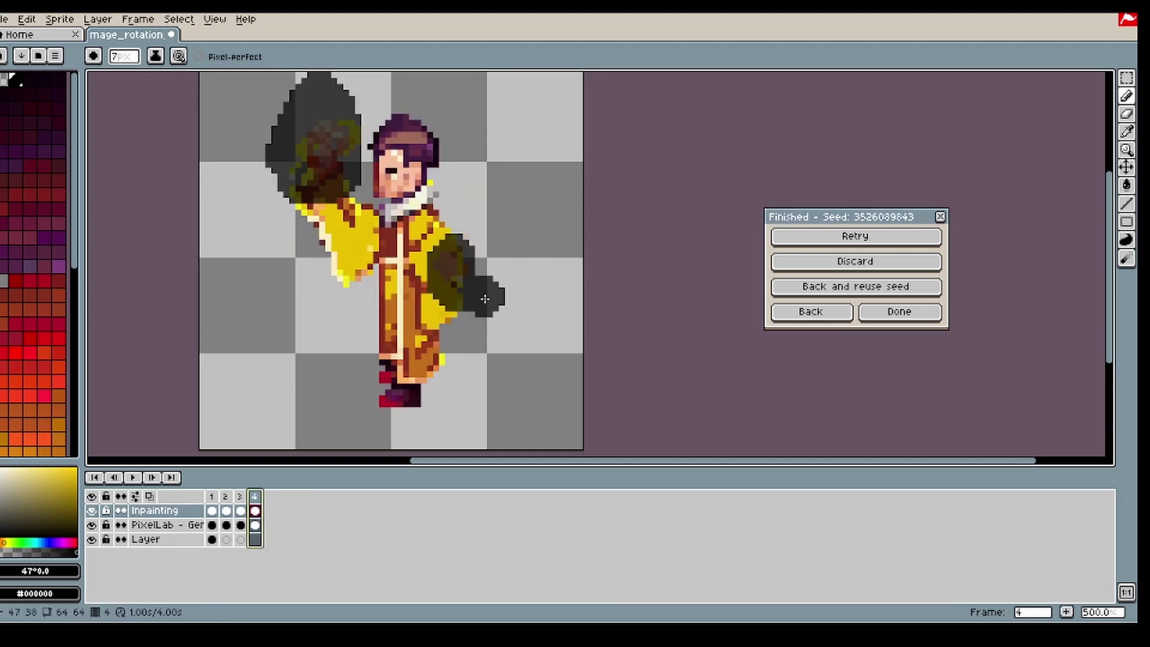
{"action": "left_click", "coordinate": [810, 312]}
{"action": "left_click", "coordinate": [771, 373]}
{"action": "left_click", "coordinate": [763, 394]}
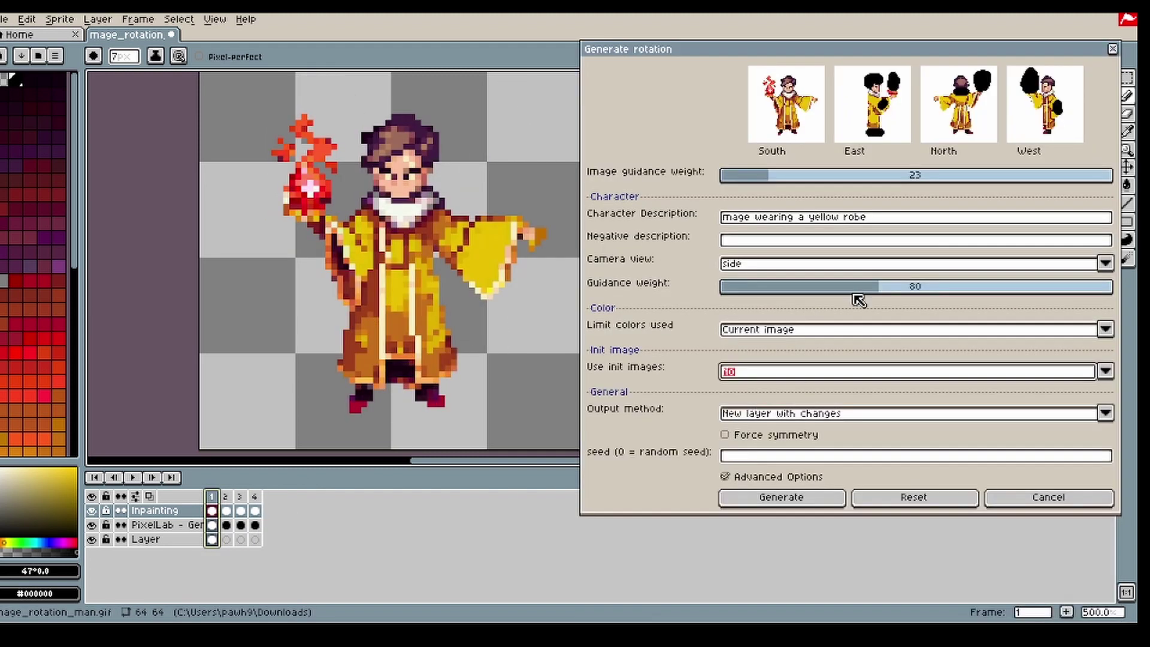
{"action": "left_click", "coordinate": [767, 179]}
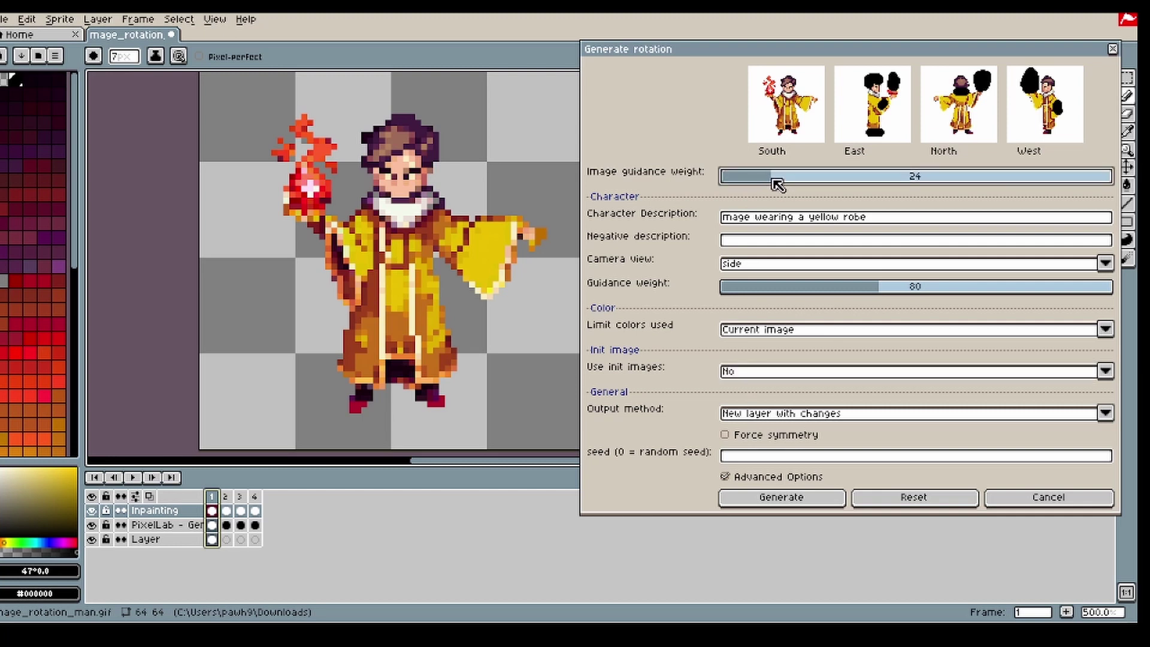
{"action": "left_click", "coordinate": [771, 502]}
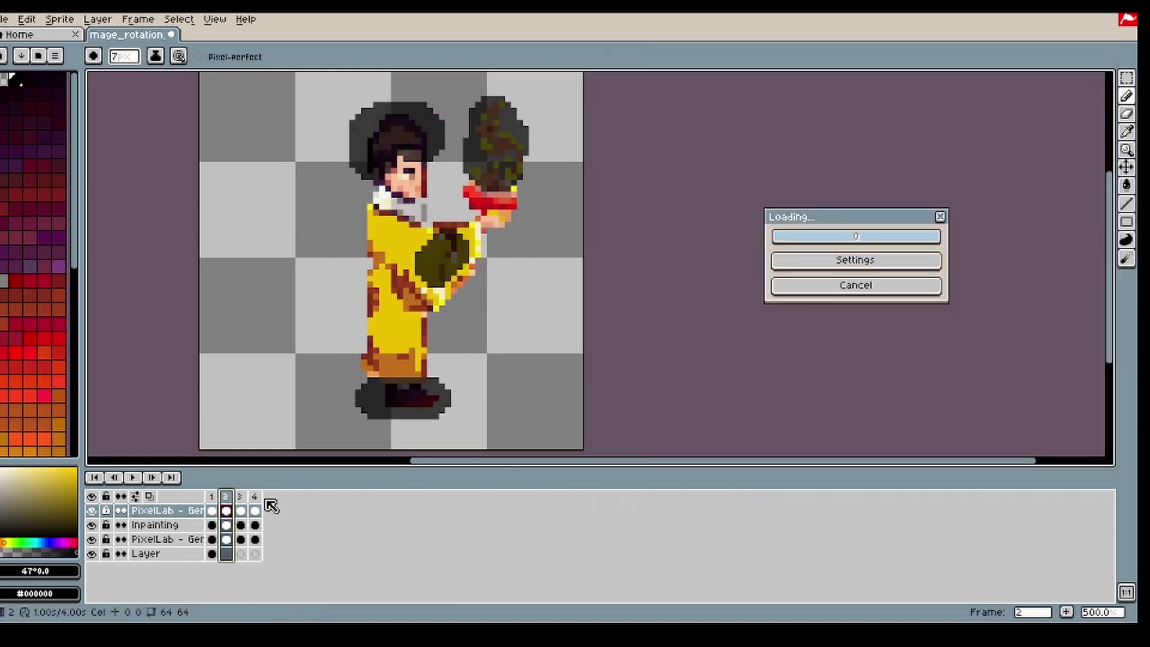
- Hide the Inpainting layer, compare the new generation with the previous one in frame 2, and leave the previous one hidden
{"action": "left_click", "coordinate": [91, 540]}
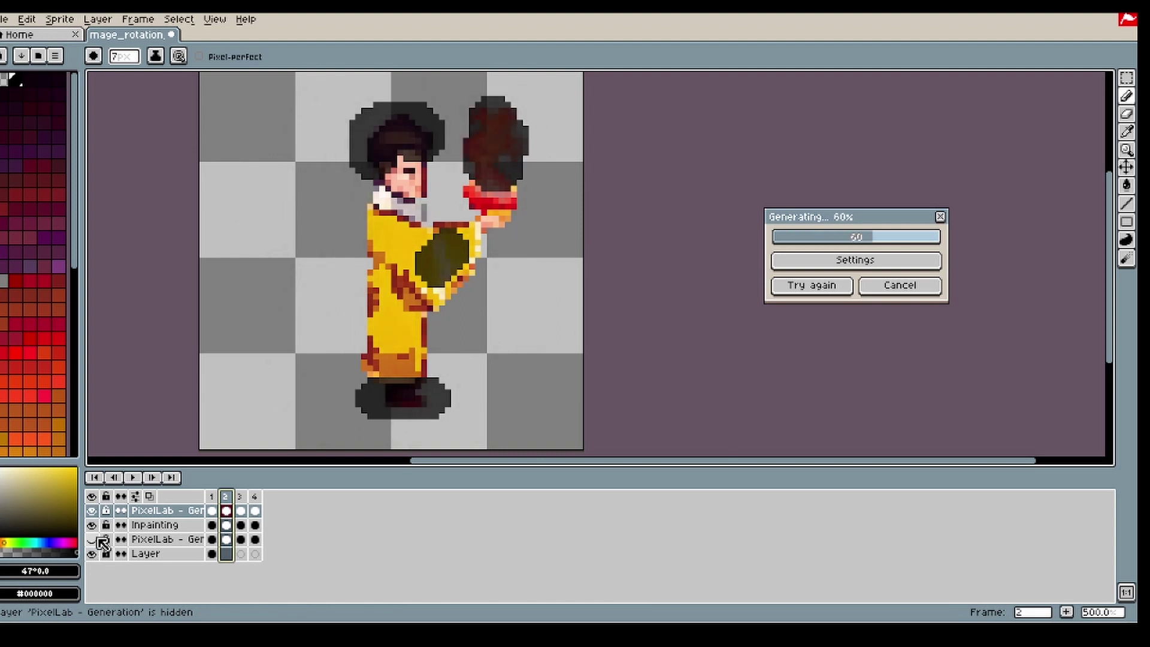
{"action": "left_click", "coordinate": [91, 539]}
{"action": "left_click", "coordinate": [91, 524]}
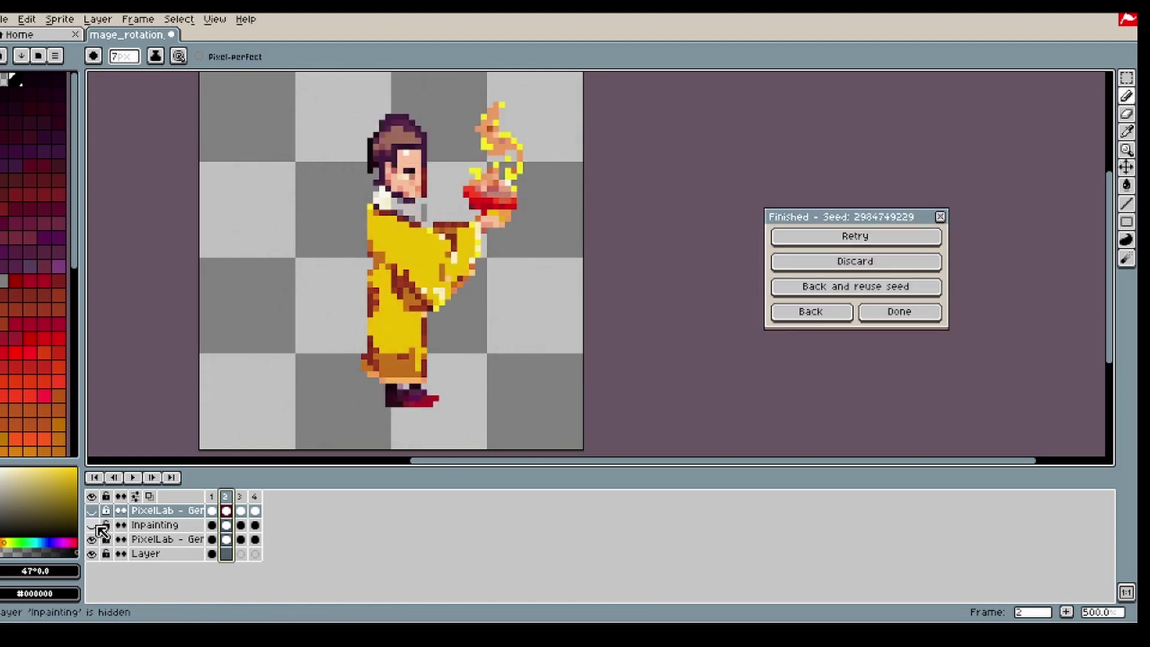
{"action": "left_click", "coordinate": [91, 510]}
{"action": "left_click", "coordinate": [91, 510]}
{"action": "left_click", "coordinate": [106, 539]}
{"action": "left_click", "coordinate": [93, 540]}
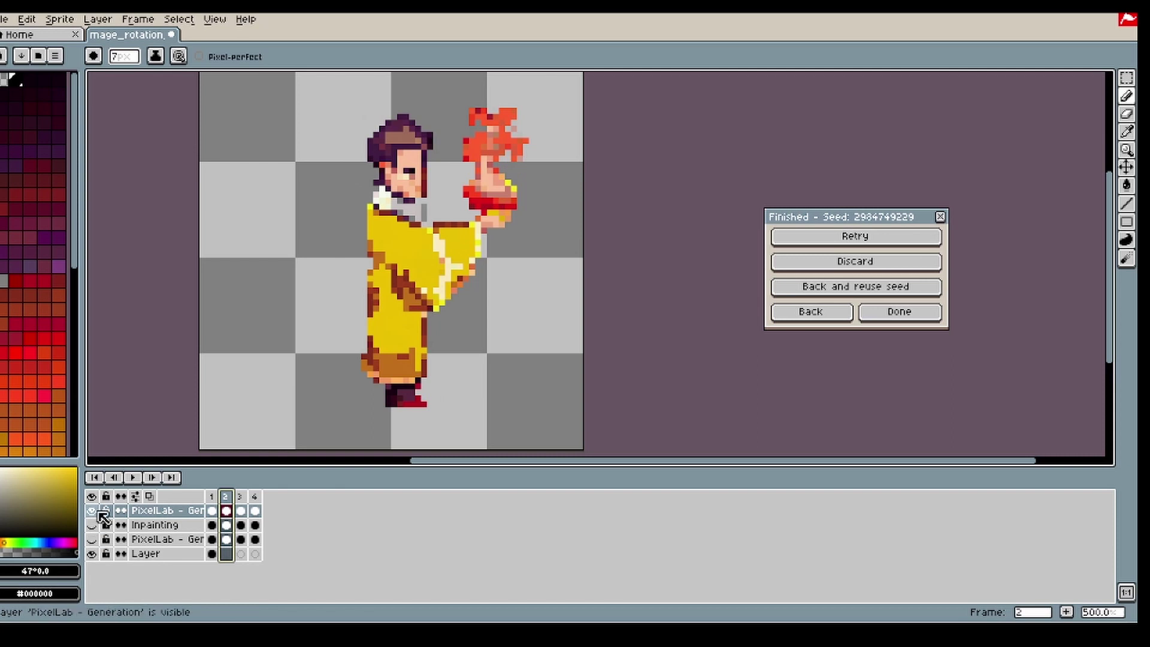
{"action": "left_click", "coordinate": [91, 510]}
{"action": "left_click", "coordinate": [92, 539]}
{"action": "left_click", "coordinate": [91, 539]}
{"action": "left_click", "coordinate": [92, 511]}
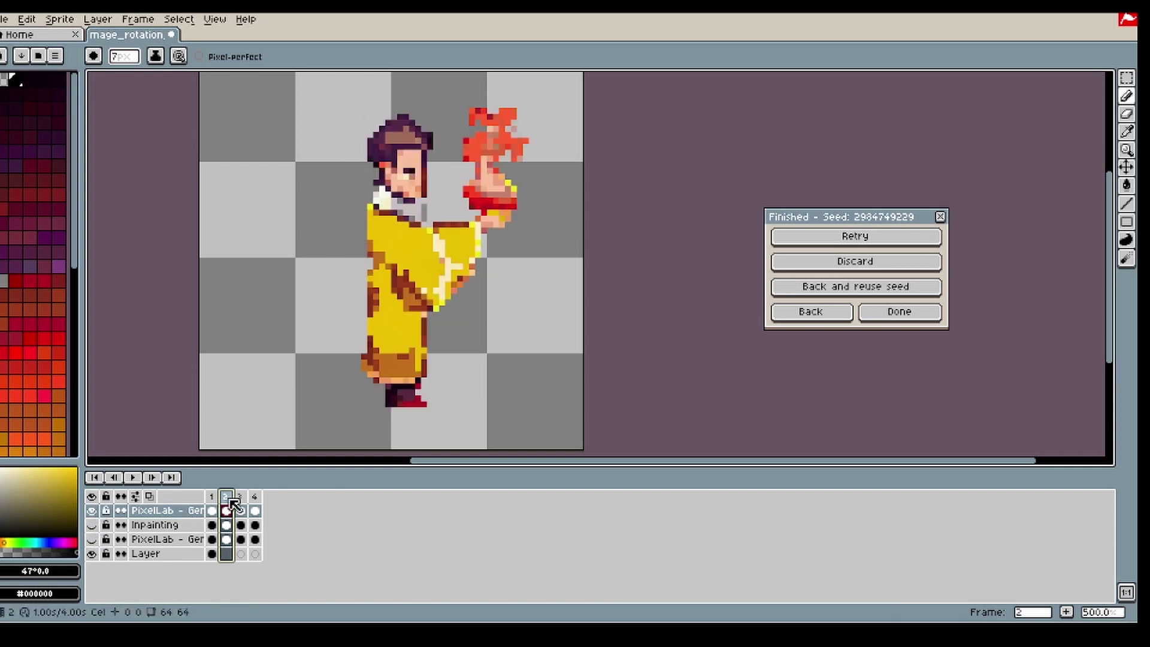
- Paint over the pale pixels inside the raised sleeve in frame 2 with the sampled yellow #e8bf00 and a 5 px brush
{"action": "left_click", "coordinate": [433, 235], "text": "alt"}
{"action": "key", "text": "minus"}
{"action": "key", "text": "minus"}
{"action": "left_click", "coordinate": [440, 256]}
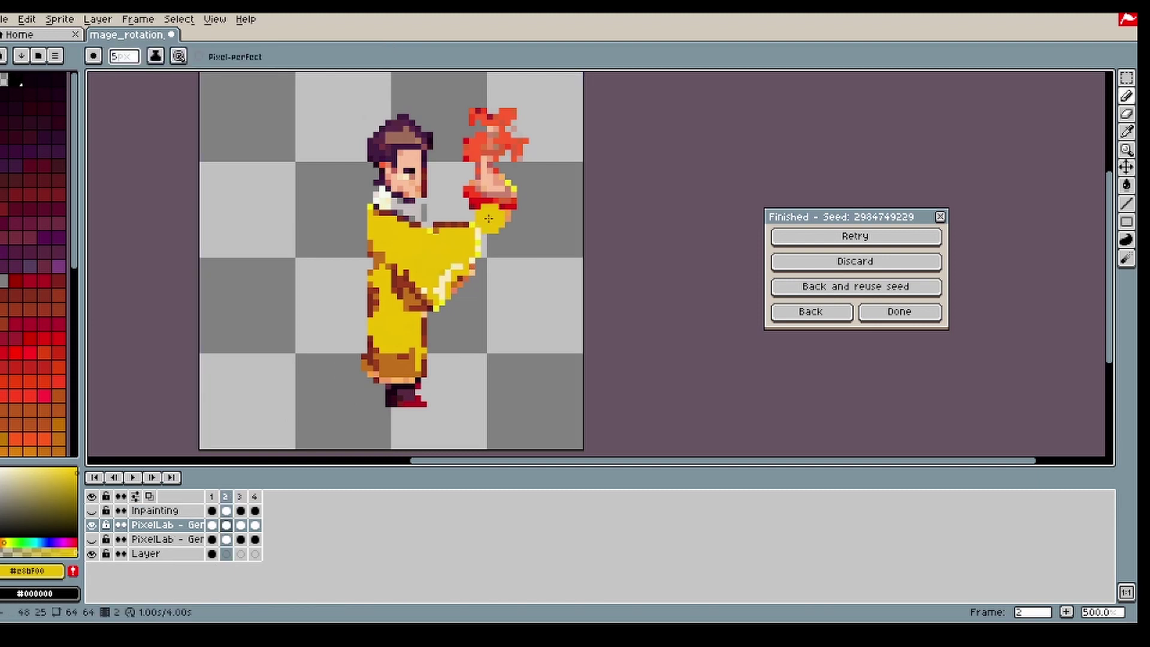
- Touch up the white collar in frame 3 using its sampled color #eff5da
{"action": "left_click", "coordinate": [240, 496]}
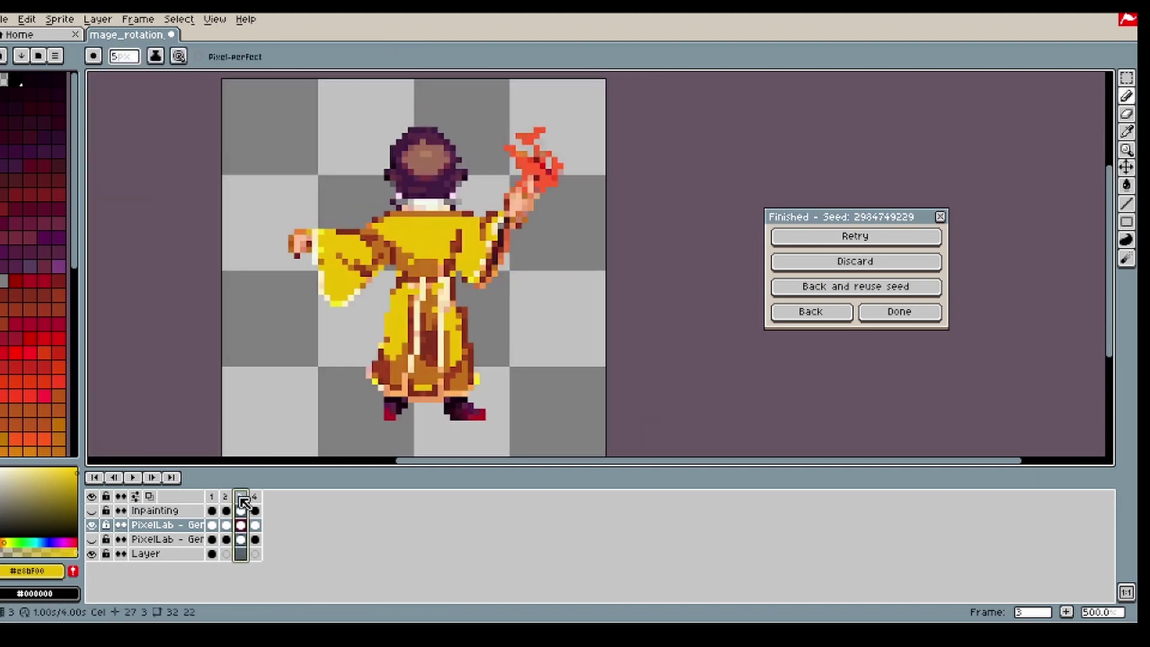
{"action": "scroll", "coordinate": [434, 190], "scroll_direction": "up", "scroll_amount": 5}
{"action": "key", "text": "i"}
{"action": "left_click", "coordinate": [430, 211]}
{"action": "scroll", "coordinate": [434, 204], "scroll_direction": "down", "scroll_amount": 4}
{"action": "key", "text": "b"}
- Repaint the lowered hand in frame 4 with the sampled skin color and fill the sleeve around it with yellow #e8bf00
{"action": "left_click", "coordinate": [255, 496]}
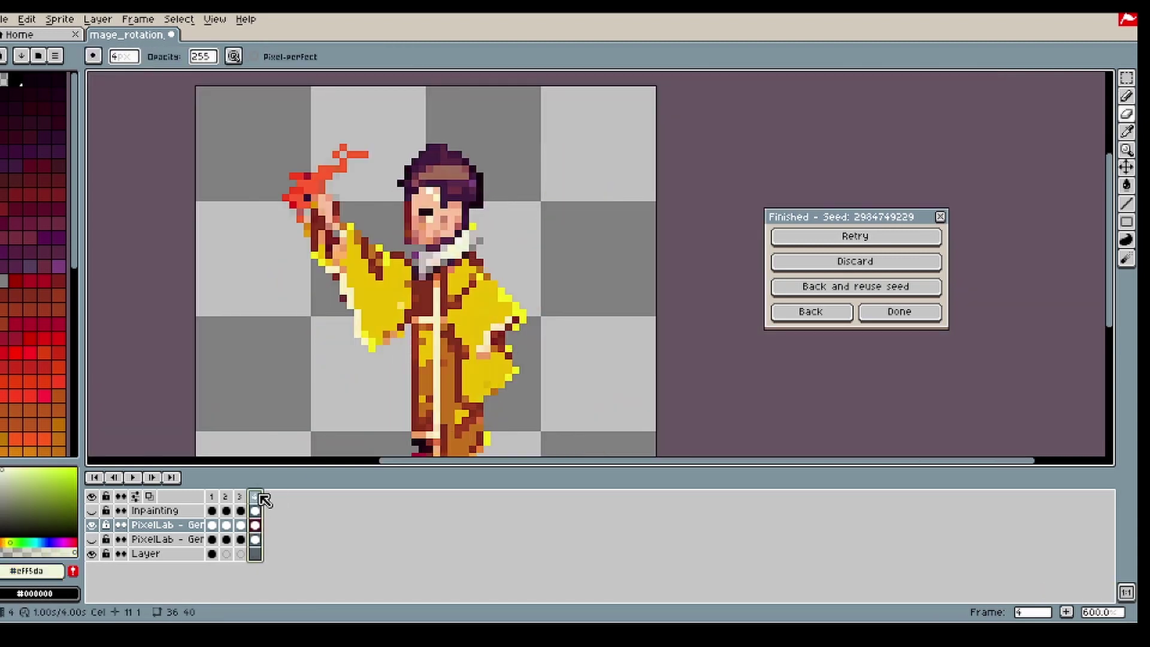
{"action": "scroll", "coordinate": [367, 377], "scroll_direction": "down", "scroll_amount": 3}
{"action": "scroll", "coordinate": [400, 389], "scroll_direction": "up", "scroll_amount": 3}
{"action": "key", "text": "i"}
{"action": "left_click", "coordinate": [463, 332]}
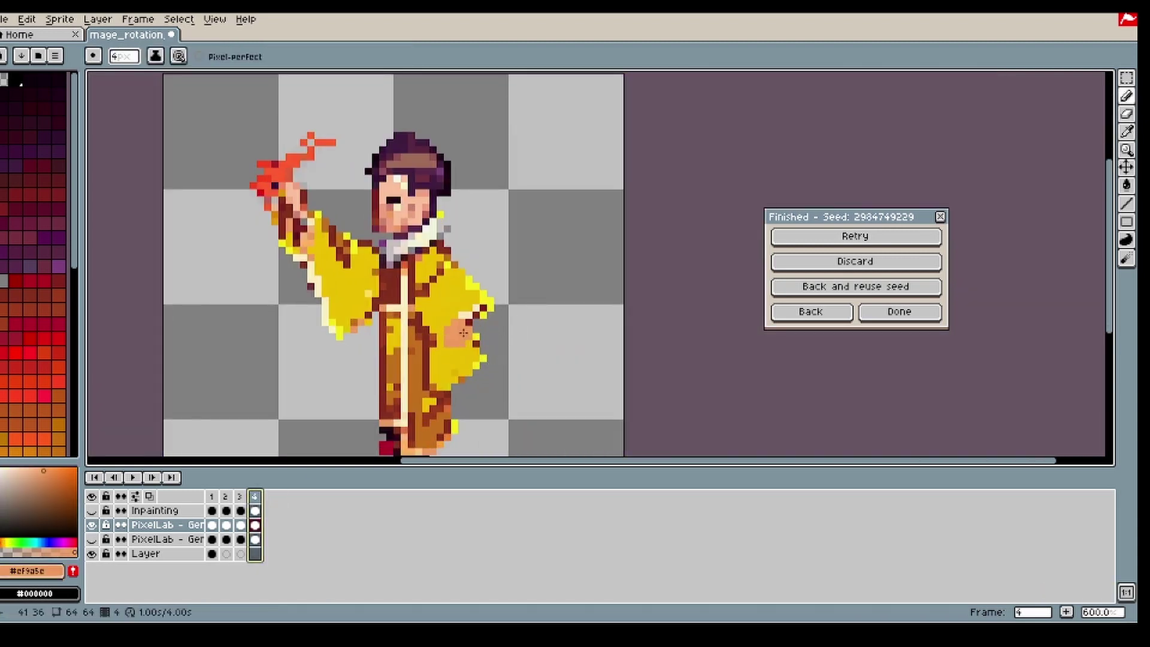
{"action": "left_click", "coordinate": [446, 335]}
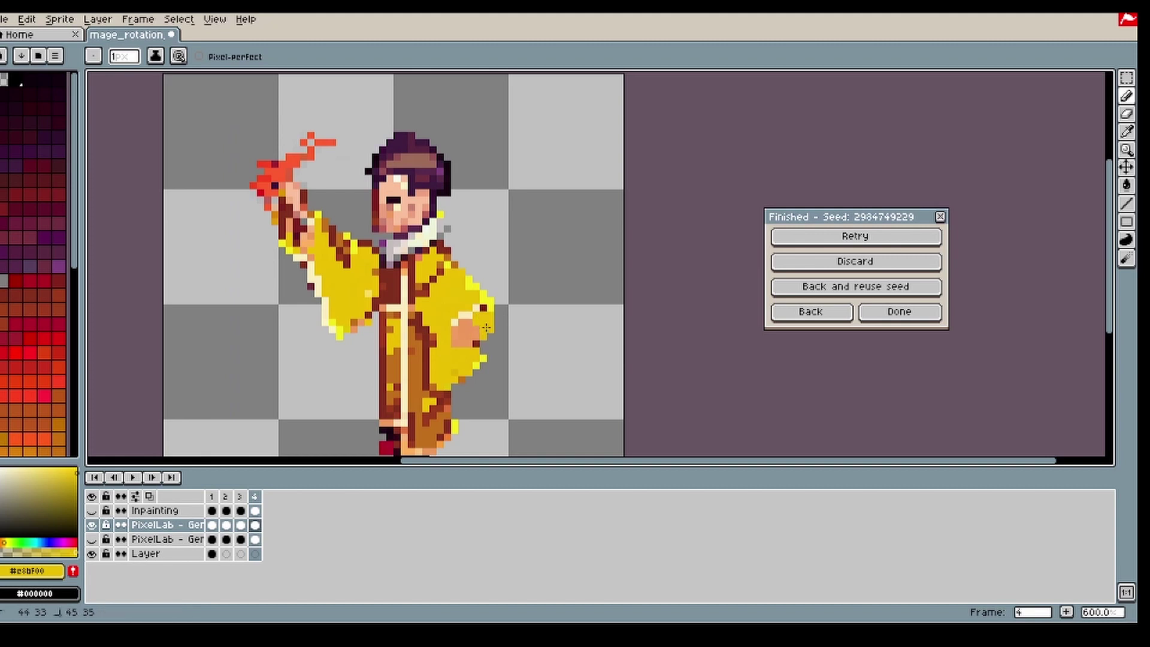
{"action": "scroll", "coordinate": [502, 326], "scroll_direction": "down", "scroll_amount": 1}
{"action": "scroll", "coordinate": [487, 325], "scroll_direction": "up", "scroll_amount": 1}
{"action": "key", "text": "i"}
{"action": "scroll", "coordinate": [371, 359], "scroll_direction": "down", "scroll_amount": 2}
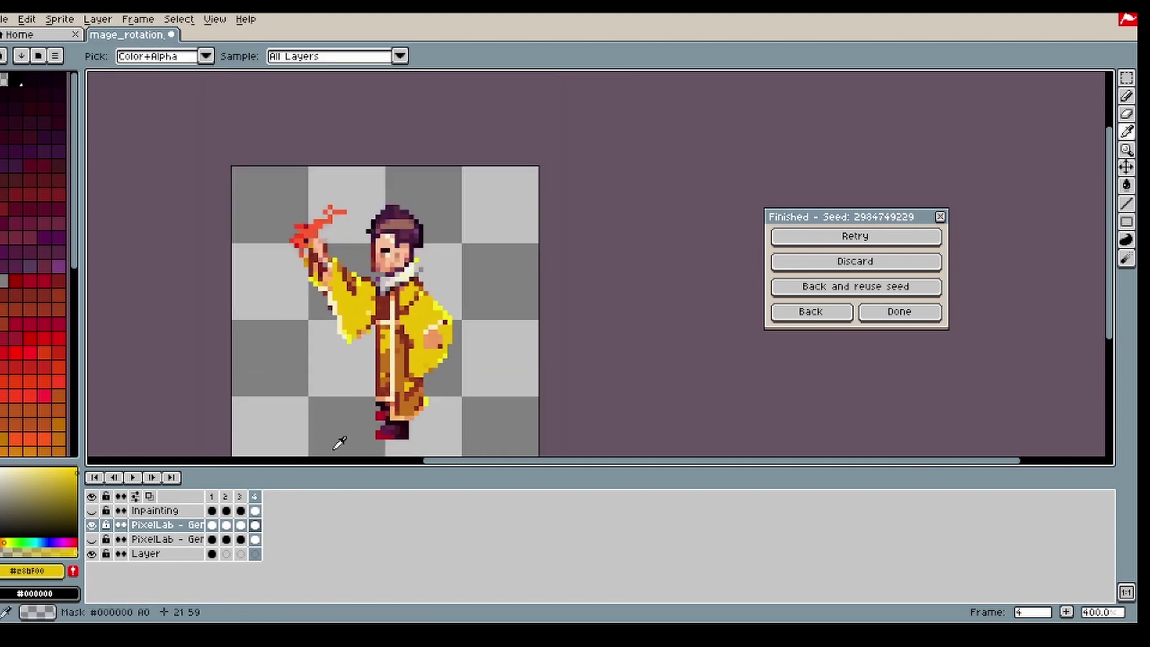
- Copy the fireball from frame 1 of the new generation layer and paste it into frame 3
{"action": "left_click", "coordinate": [237, 503]}
{"action": "scroll", "coordinate": [476, 257], "scroll_direction": "up", "scroll_amount": 1}
{"action": "left_click", "coordinate": [212, 496]}
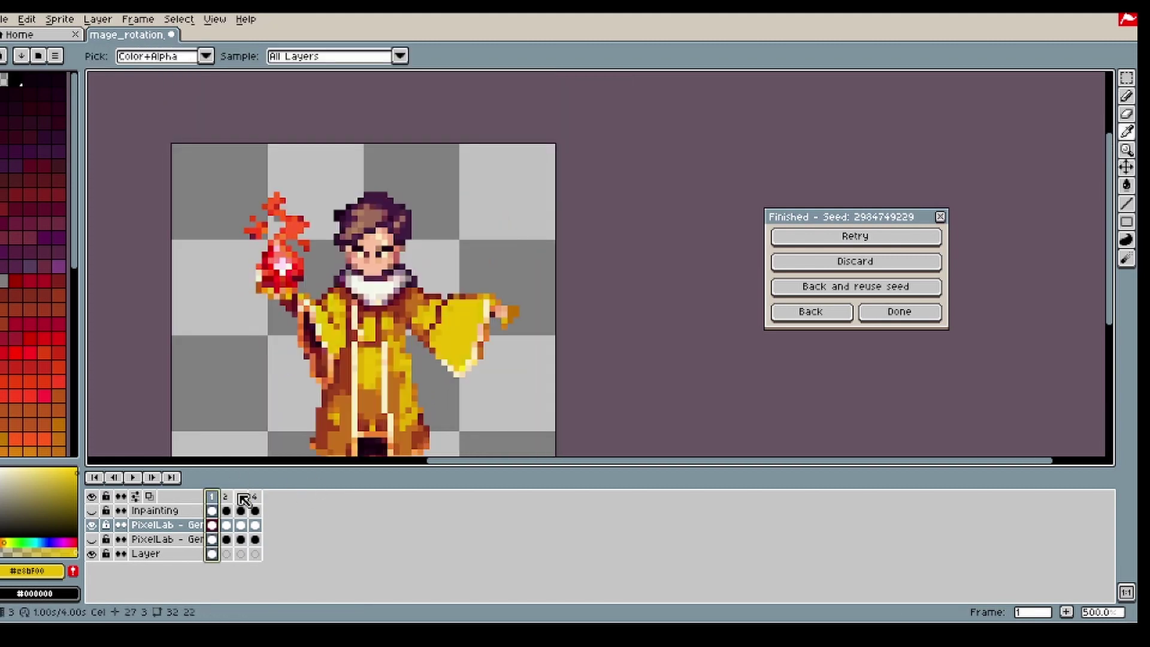
{"action": "left_click", "coordinate": [1125, 78]}
{"action": "left_click_drag", "start_coordinate": [209, 182], "coordinate": [311, 290]}
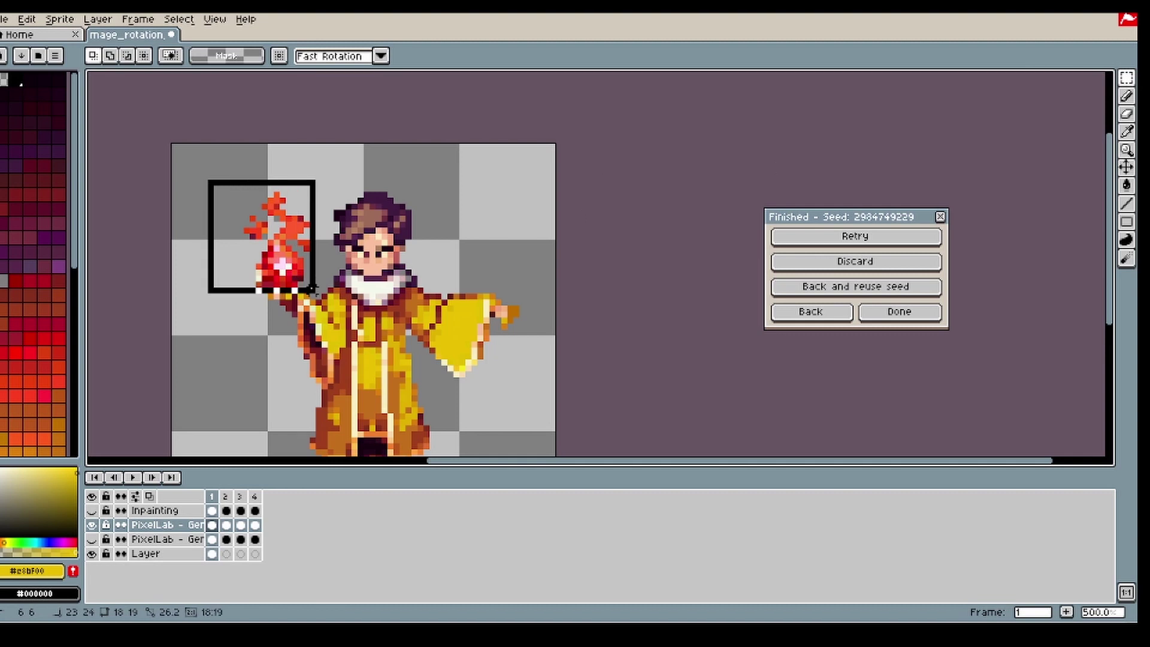
{"action": "left_click", "coordinate": [225, 497]}
{"action": "left_click", "coordinate": [239, 510]}
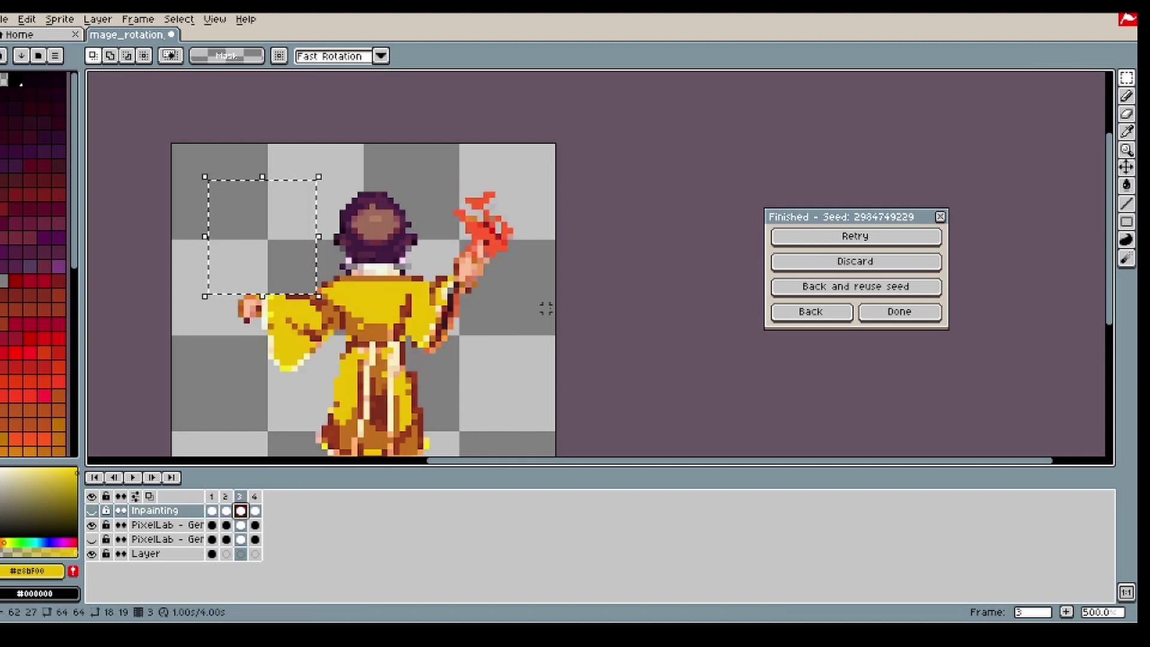
{"action": "left_click", "coordinate": [213, 525]}
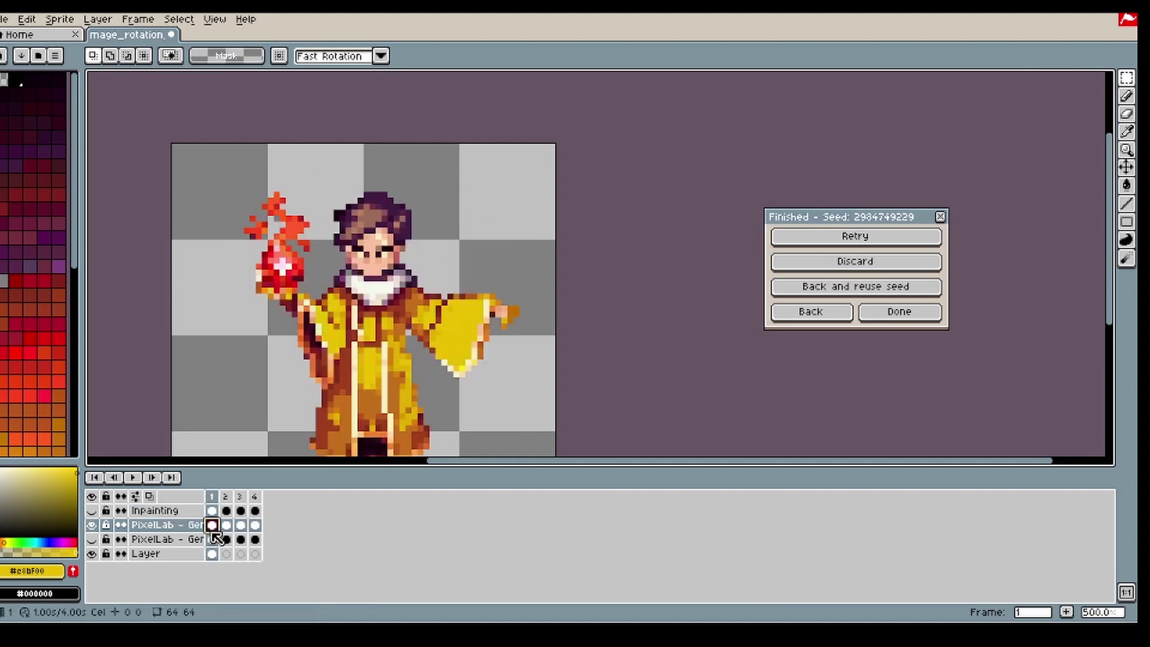
{"action": "left_click_drag", "start_coordinate": [203, 144], "coordinate": [240, 255]}
{"action": "left_click", "coordinate": [240, 526]}
{"action": "key", "text": "ctrl+v"}
- Delete the generated flame in frame 3 and place the pasted fireball on the raised hand
{"action": "mouse_move", "coordinate": [555, 188]}
{"action": "left_mouse_down"}
{"action": "mouse_move", "coordinate": [484, 267]}
{"action": "mouse_move", "coordinate": [451, 259]}
{"action": "mouse_move", "coordinate": [534, 195]}
{"action": "mouse_move", "coordinate": [446, 267]}
{"action": "left_mouse_up"}
{"action": "key", "text": "Delete"}
{"action": "left_click_drag", "start_coordinate": [287, 147], "coordinate": [199, 284]}
{"action": "left_click_drag", "start_coordinate": [253, 249], "coordinate": [472, 235]}
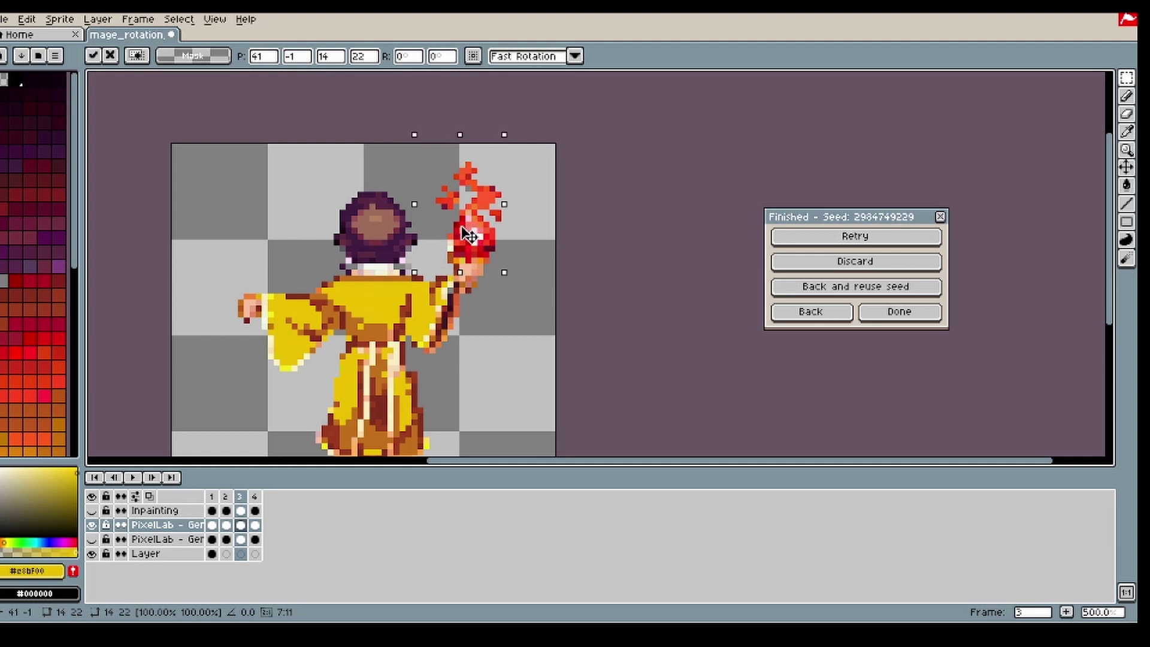
{"action": "left_click", "coordinate": [636, 285]}
- Copy the fireball from frame 1 and paste it into frame 4 of the new generation layer
{"action": "left_click", "coordinate": [255, 510]}
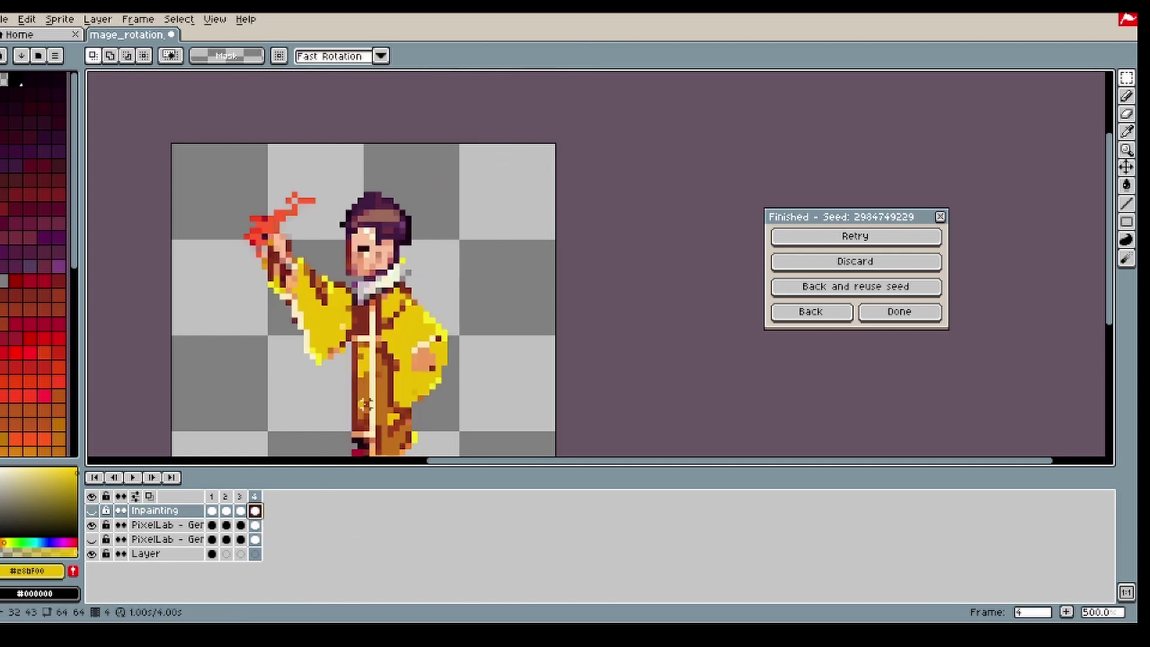
{"action": "left_click", "coordinate": [217, 525]}
{"action": "left_click_drag", "start_coordinate": [206, 172], "coordinate": [318, 293]}
{"action": "left_click", "coordinate": [255, 510]}
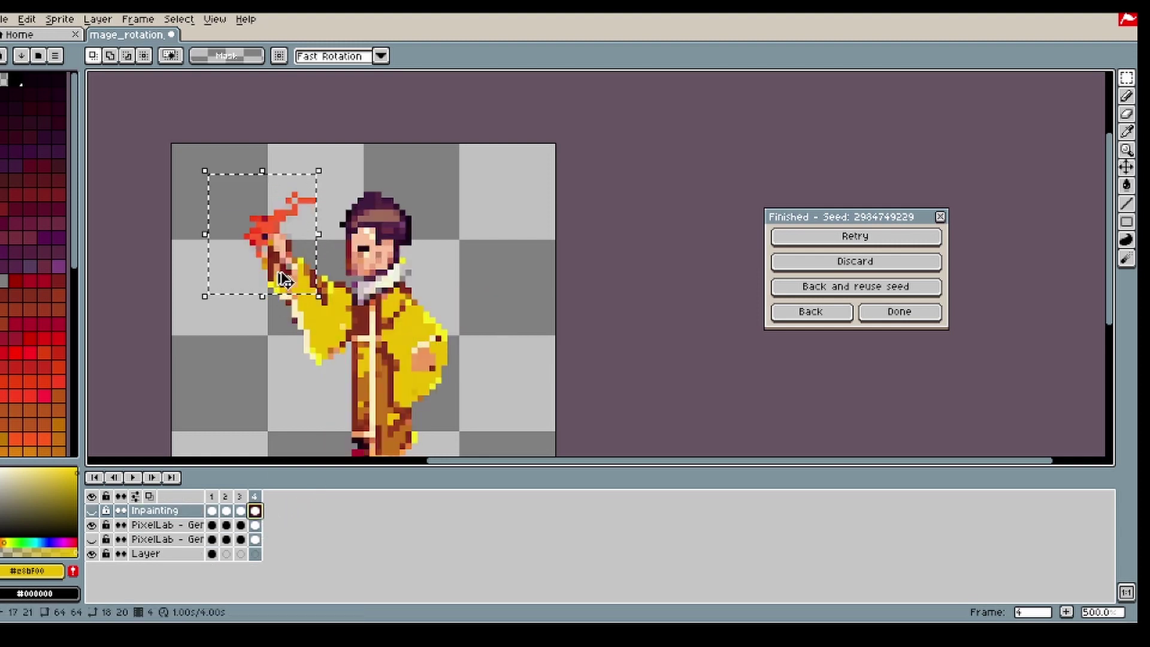
{"action": "left_click", "coordinate": [238, 371]}
{"action": "left_click", "coordinate": [212, 525]}
{"action": "left_click_drag", "start_coordinate": [294, 267], "coordinate": [246, 418]}
{"action": "key", "text": "ctrl+c"}
{"action": "left_click", "coordinate": [255, 524]}
{"action": "key", "text": "ctrl+v"}
- Delete the generated flame and fingertips in frame 4 and place the pasted fireball on the raised hand
{"action": "left_click_drag", "start_coordinate": [227, 144], "coordinate": [318, 254]}
{"action": "key", "text": "Delete"}
{"action": "left_click_drag", "start_coordinate": [238, 228], "coordinate": [276, 266]}
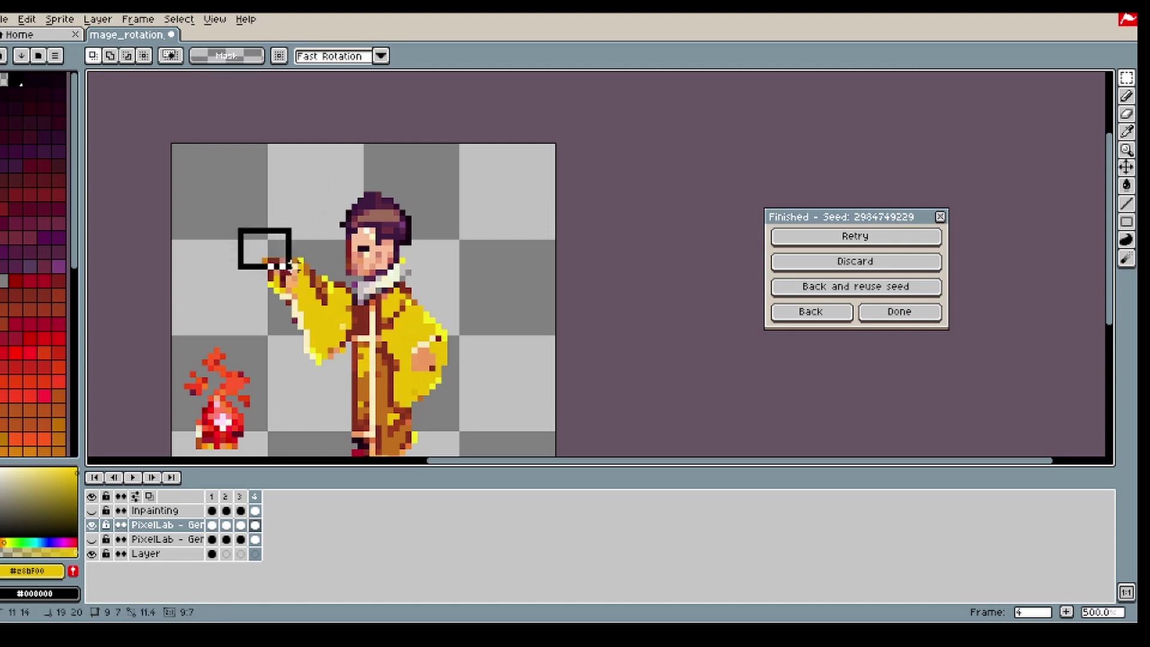
{"action": "key", "text": "Delete"}
{"action": "key", "text": "ctrl+d"}
{"action": "left_click_drag", "start_coordinate": [199, 400], "coordinate": [302, 218]}
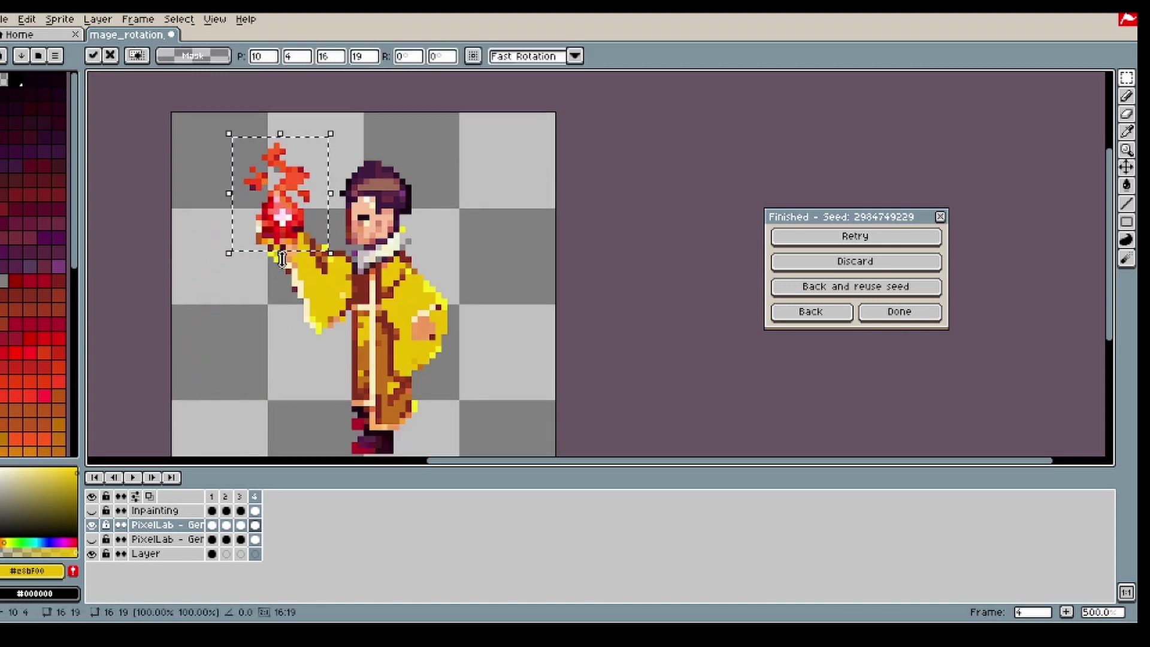
{"action": "left_click", "coordinate": [246, 307]}
- Show the Inpainting layer and extend its mask in frame 3 over the tip of the flame
{"action": "scroll", "coordinate": [297, 388], "scroll_direction": "down", "scroll_amount": 1}
{"action": "left_click", "coordinate": [92, 511]}
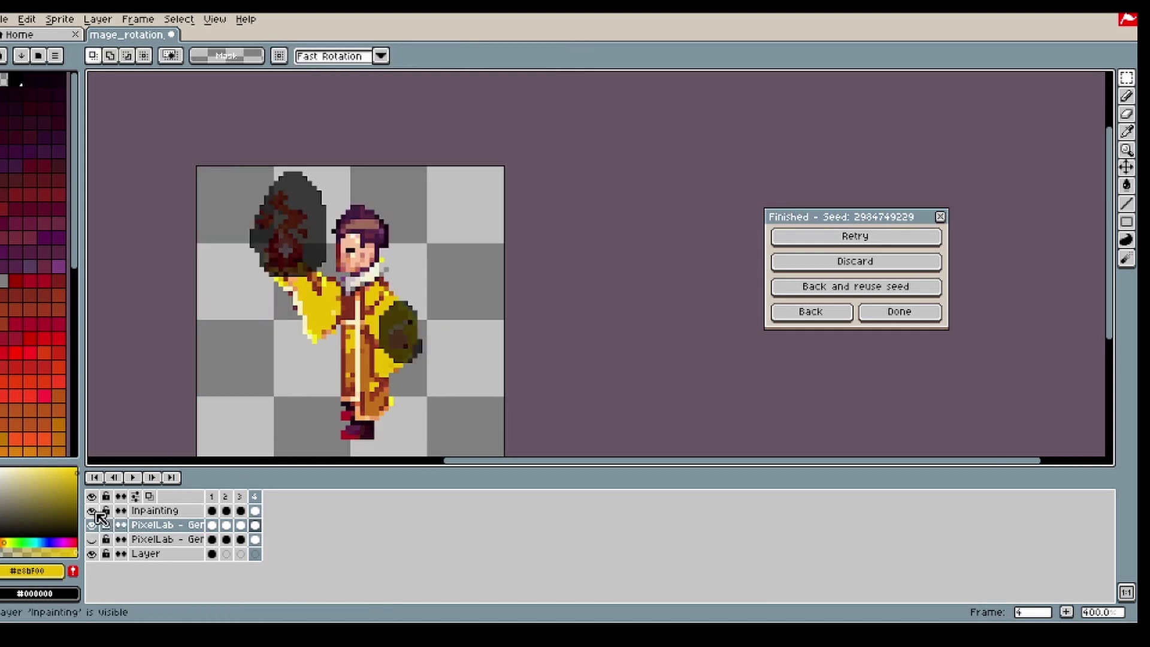
{"action": "left_click", "coordinate": [1124, 104]}
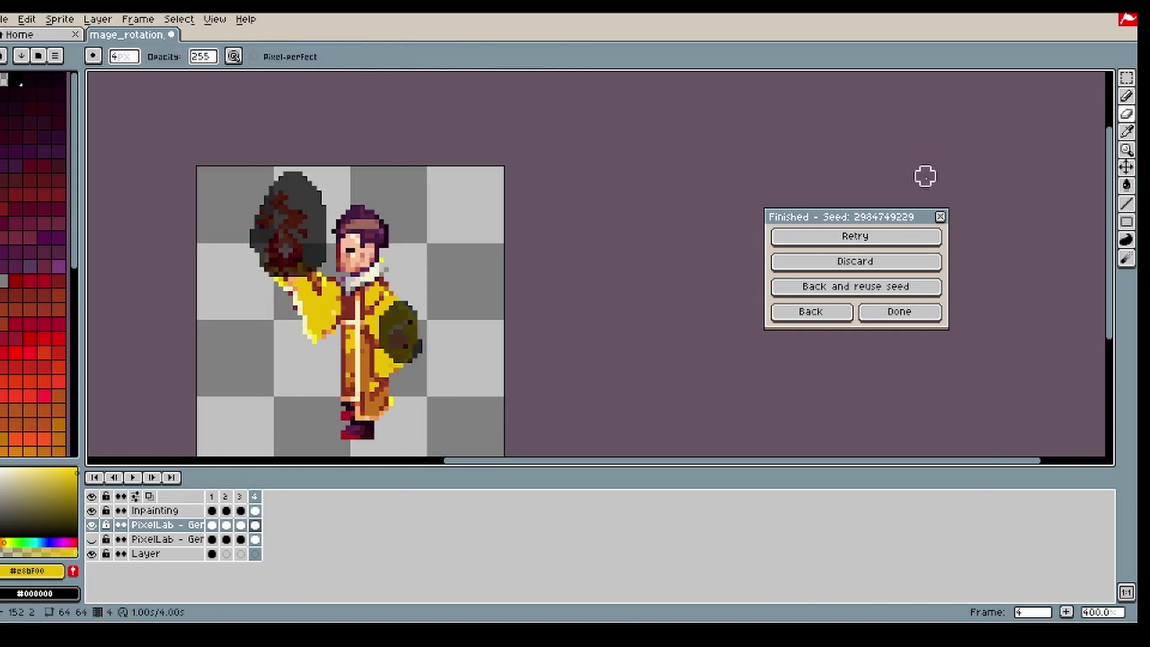
{"action": "scroll", "coordinate": [422, 353], "scroll_direction": "up", "scroll_amount": 2}
{"action": "left_click", "coordinate": [239, 496]}
{"action": "scroll", "coordinate": [361, 338], "scroll_direction": "down", "scroll_amount": 1}
{"action": "key", "text": "b"}
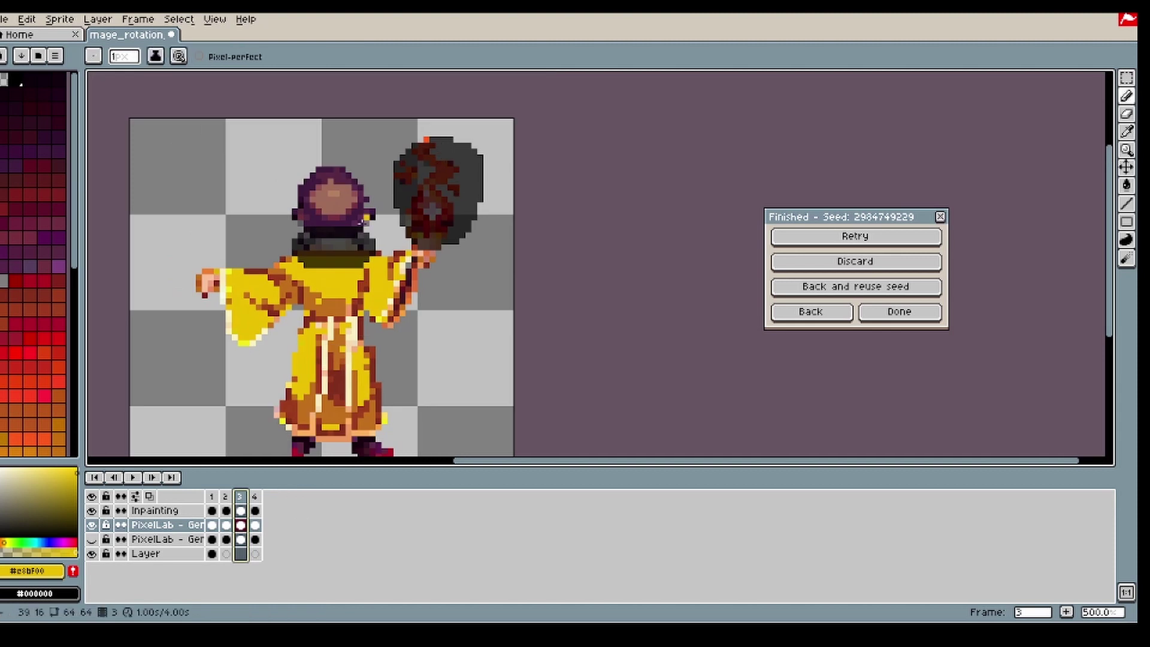
{"action": "left_click", "coordinate": [5, 536]}
{"action": "left_click_drag", "start_coordinate": [432, 139], "coordinate": [412, 145]}
{"action": "left_click", "coordinate": [419, 137], "text": "ctrl"}
- Erase the Inpainting mask around the feet in frame 2
{"action": "left_click", "coordinate": [226, 497]}
{"action": "scroll", "coordinate": [314, 399], "scroll_direction": "down", "scroll_amount": 1}
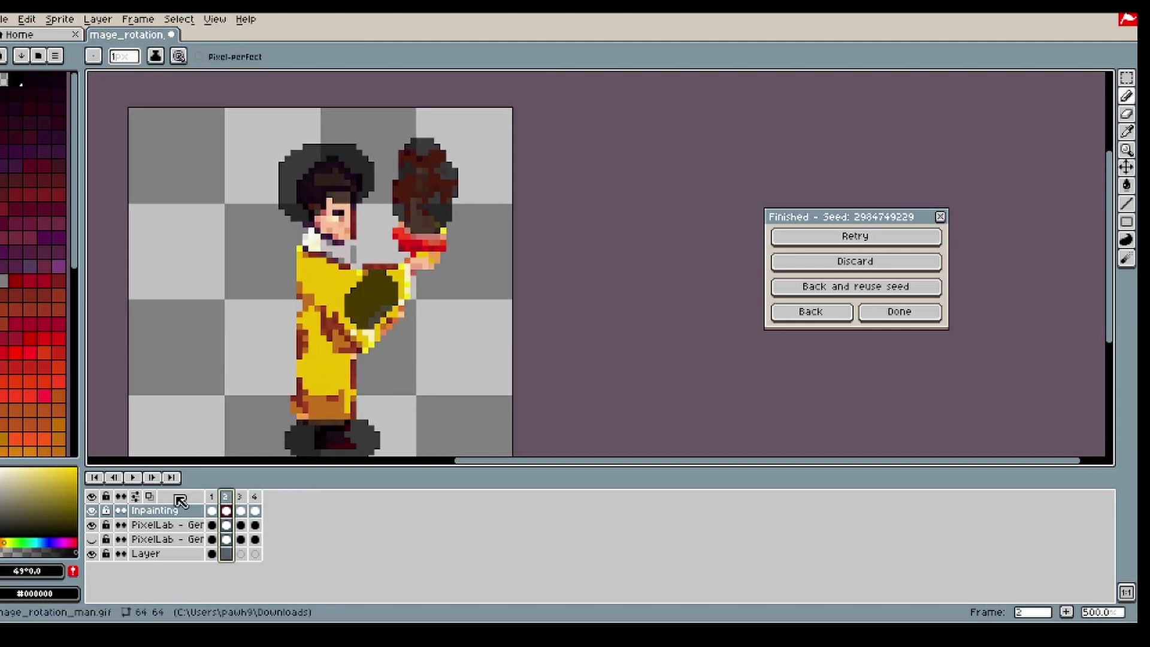
{"action": "left_click", "coordinate": [1127, 113]}
{"action": "left_click_drag", "start_coordinate": [387, 431], "coordinate": [269, 442]}
- Paint over the cream and brown stripes on the robe's back in frame 3 with the robe yellow #e8bf00
{"action": "left_click", "coordinate": [240, 497]}
{"action": "left_click", "coordinate": [329, 323], "text": "alt"}
{"action": "key", "text": "b"}
{"action": "left_click", "coordinate": [329, 338], "text": "ctrl"}
{"action": "mouse_move", "coordinate": [347, 332]}
{"action": "left_mouse_down"}
{"action": "mouse_move", "coordinate": [347, 388]}
{"action": "mouse_move", "coordinate": [348, 311]}
{"action": "left_mouse_up"}
{"action": "left_click_drag", "start_coordinate": [335, 315], "coordinate": [324, 322]}
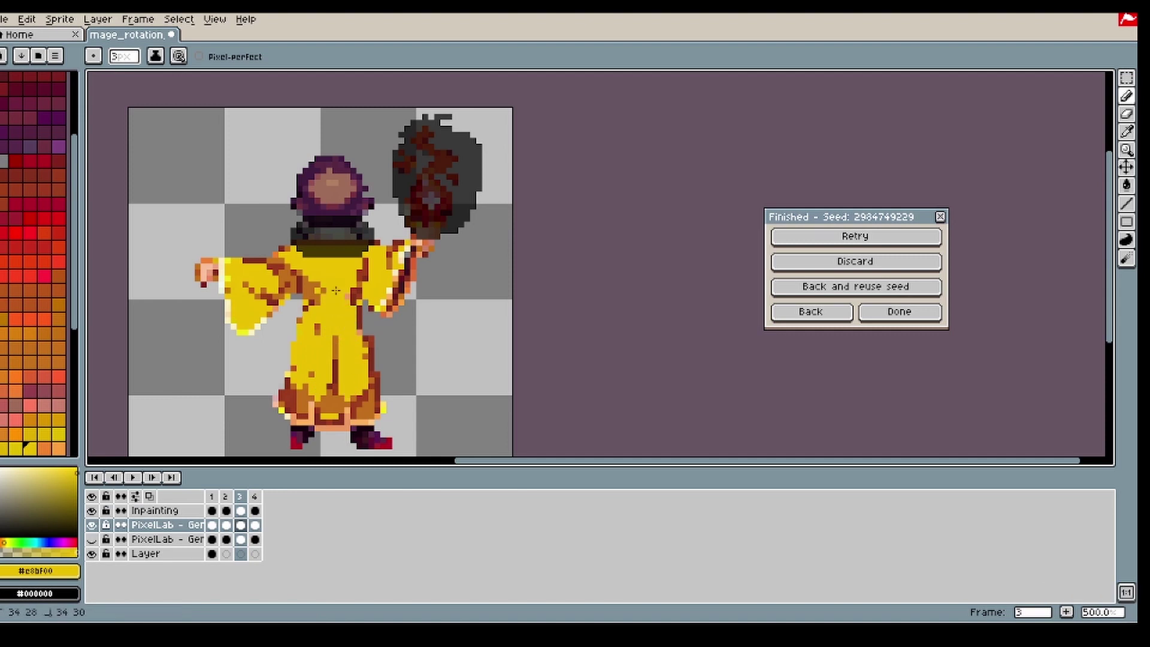
- Mask the middle of the robe's back in frame 3 on the Inpainting layer with a 7 px pencil
{"action": "left_click", "coordinate": [241, 510]}
{"action": "mouse_move", "coordinate": [311, 392]}
{"action": "left_mouse_down"}
{"action": "mouse_move", "coordinate": [343, 357]}
{"action": "mouse_move", "coordinate": [345, 383]}
{"action": "mouse_move", "coordinate": [321, 365]}
{"action": "mouse_move", "coordinate": [330, 276]}
{"action": "left_mouse_up"}
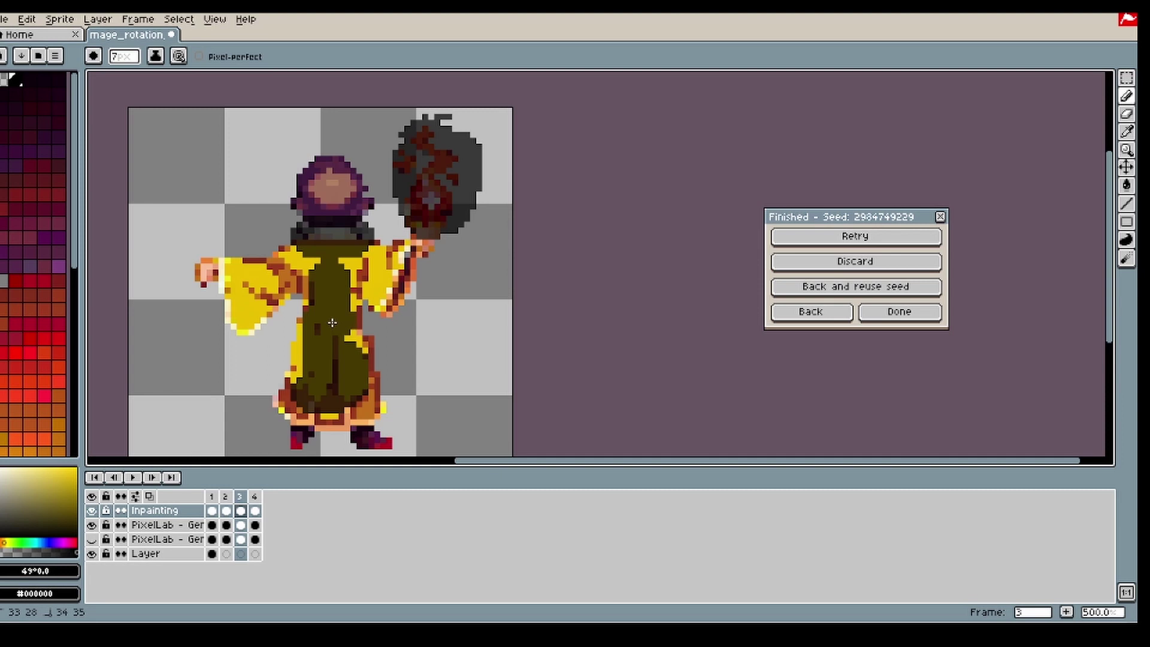
{"action": "left_click", "coordinate": [255, 496]}
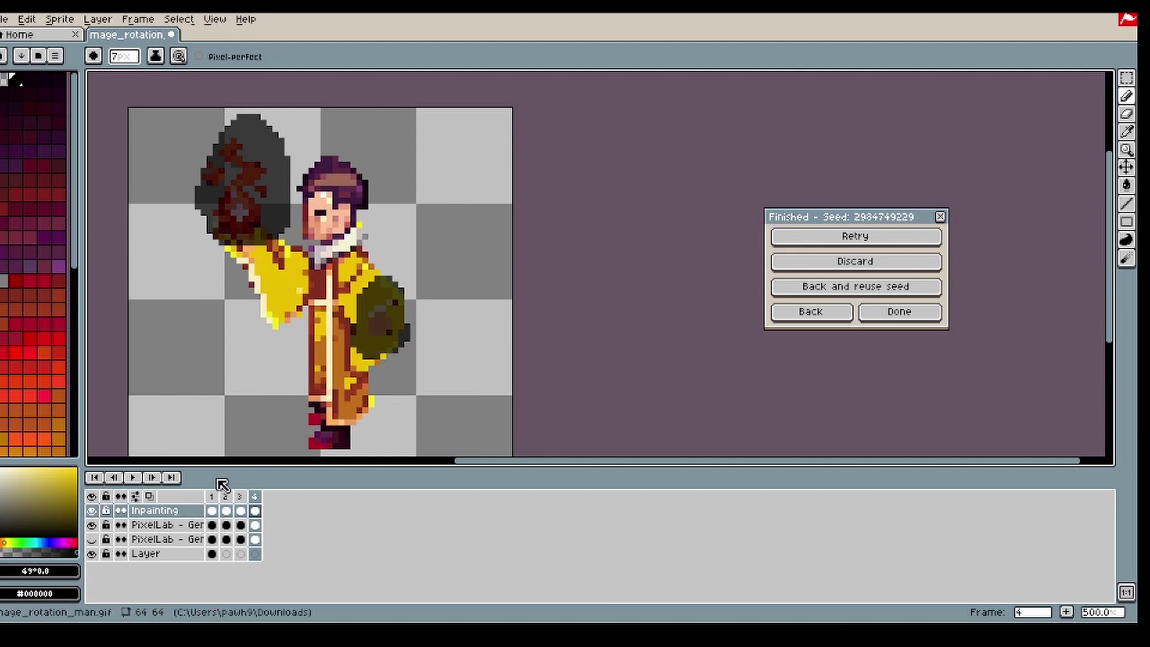
- Go back to the rotation settings from frame 1, enable init images and set the init image strength to 654
{"action": "left_click", "coordinate": [211, 495]}
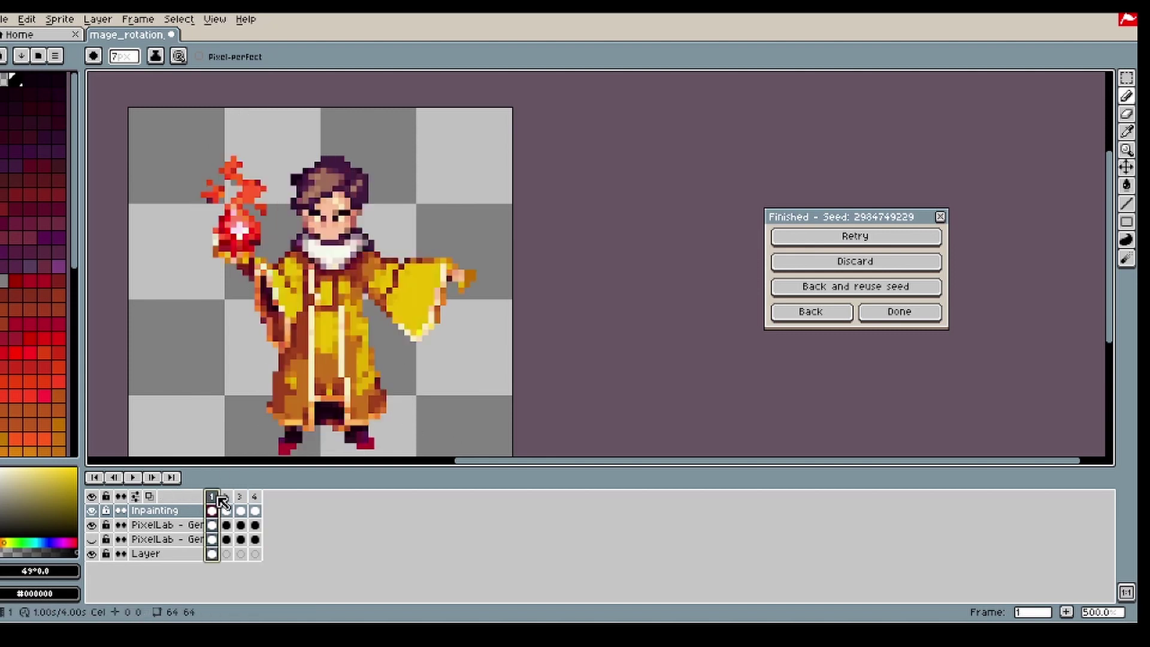
{"action": "left_click", "coordinate": [821, 313]}
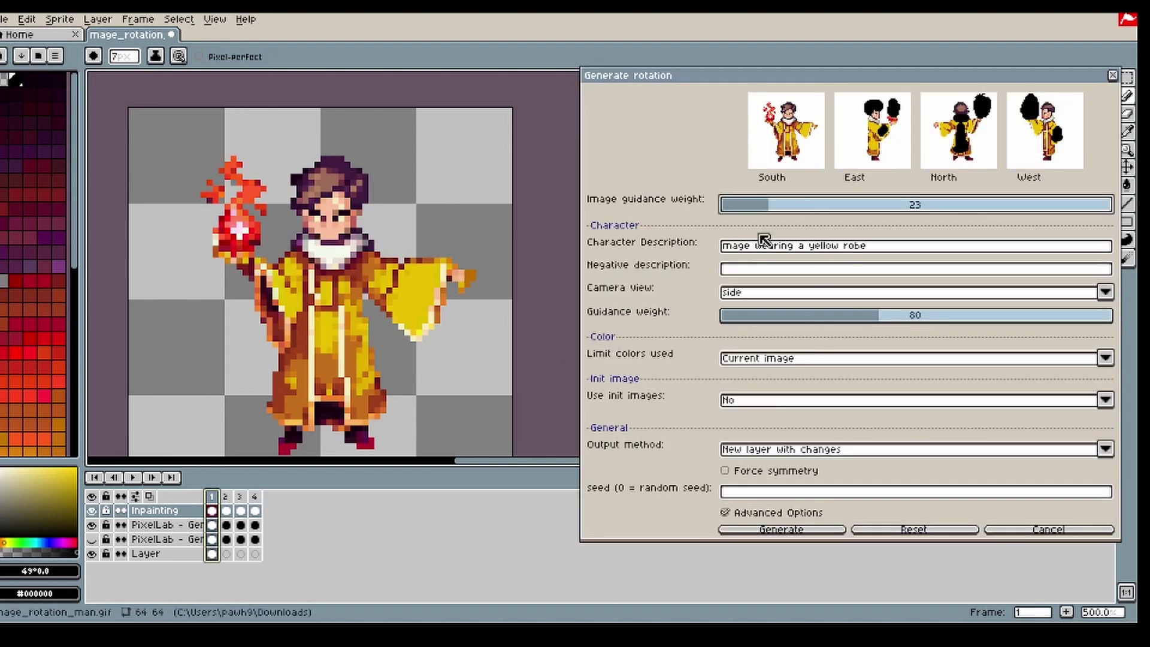
{"action": "left_click", "coordinate": [769, 409]}
{"action": "left_click", "coordinate": [759, 426]}
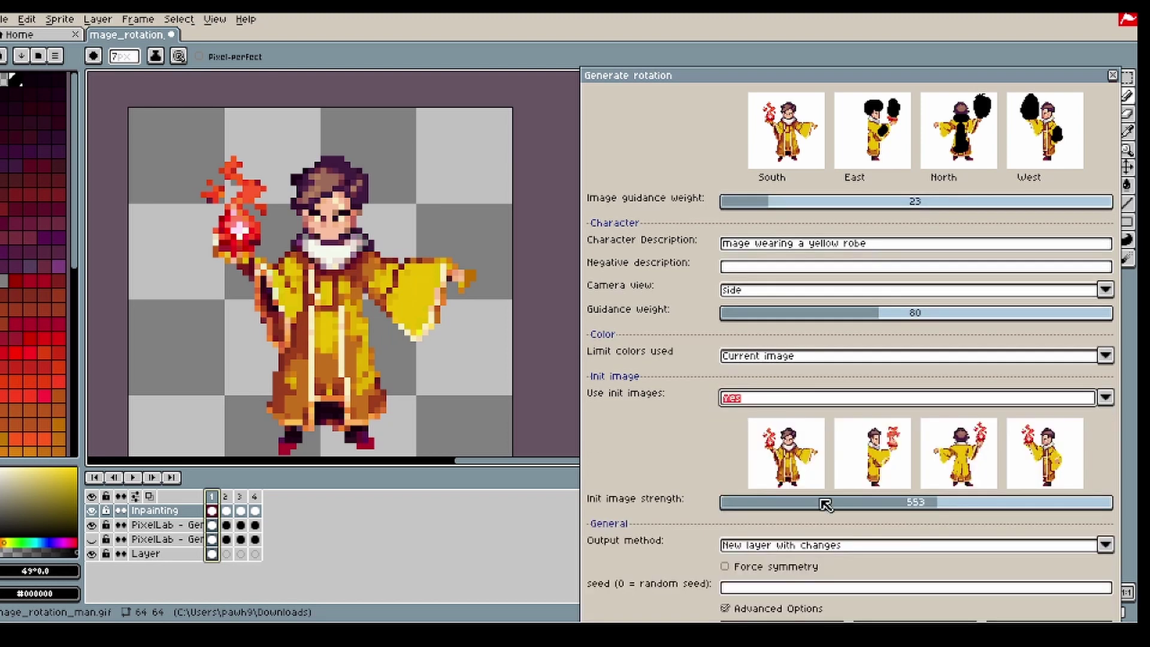
{"action": "left_click_drag", "start_coordinate": [948, 508], "coordinate": [953, 509]}
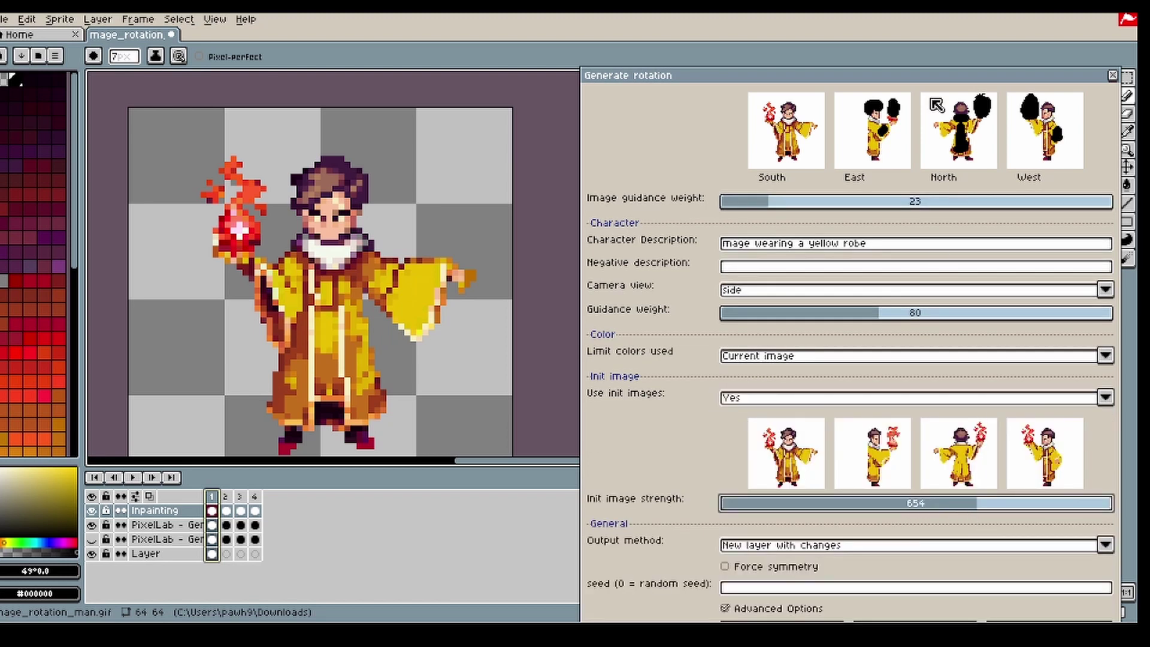
{"action": "left_click_drag", "start_coordinate": [933, 84], "coordinate": [914, 40]}
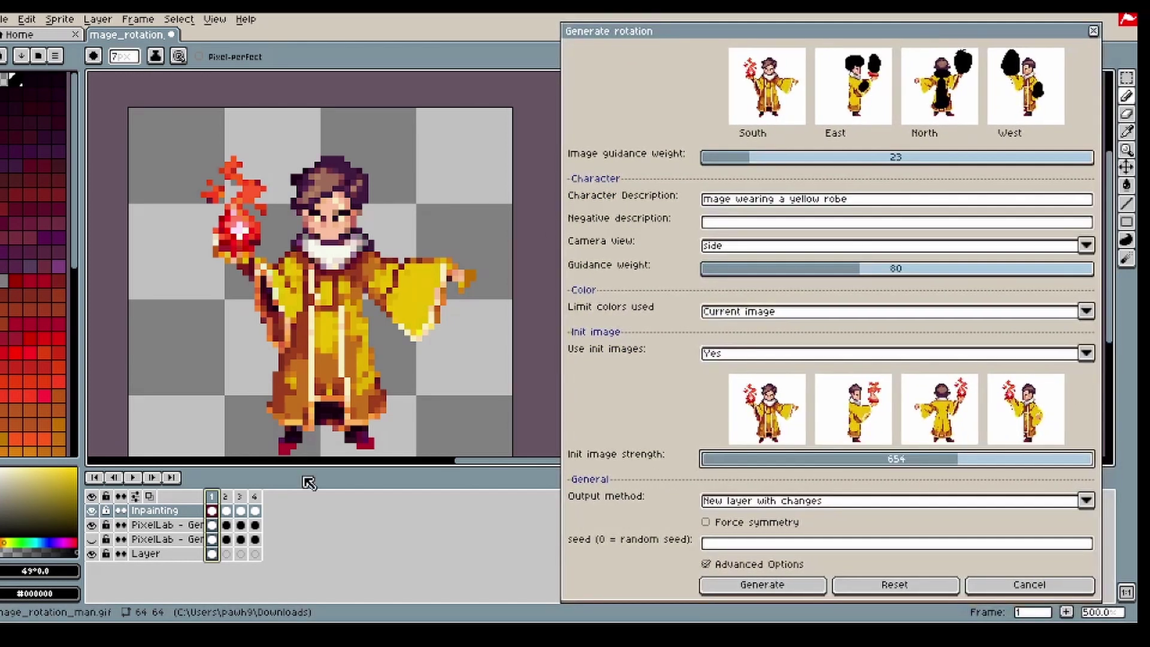
- Remove the Inpainting mask around the head in frame 2 and extend the mask over the raised arm's sleeve edge
{"action": "left_click", "coordinate": [225, 497]}
{"action": "key", "text": "b"}
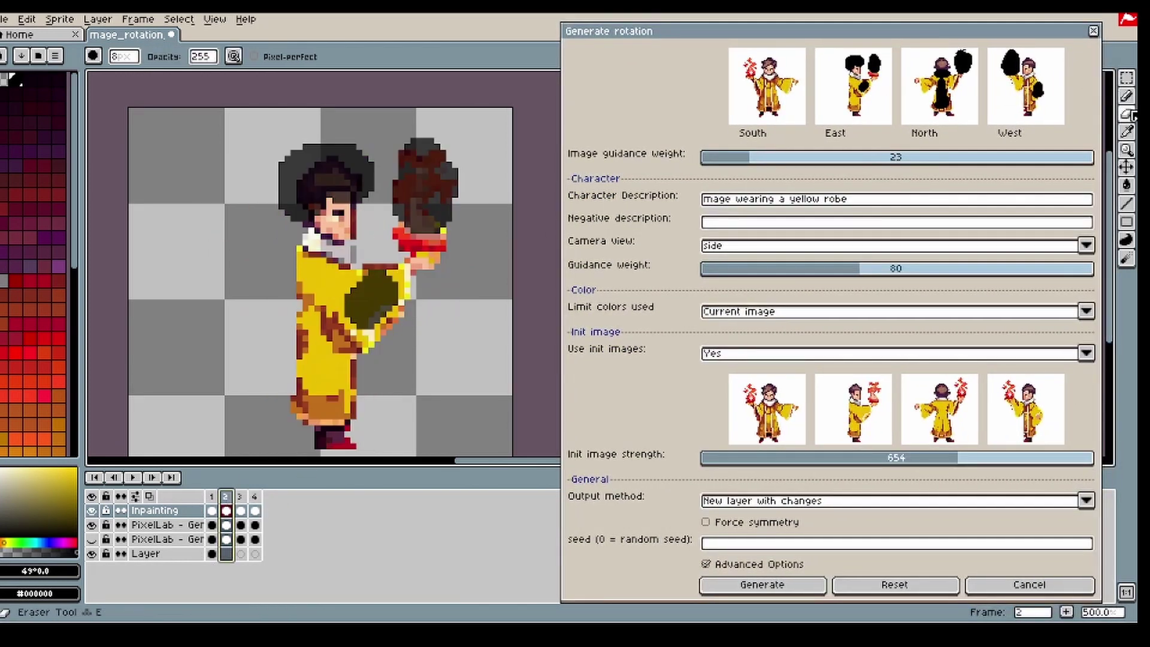
{"action": "left_click", "coordinate": [255, 497]}
{"action": "left_click", "coordinate": [226, 497]}
{"action": "key", "text": "ctrl+z"}
{"action": "key", "text": "ctrl+z"}
{"action": "key", "text": "ctrl+z"}
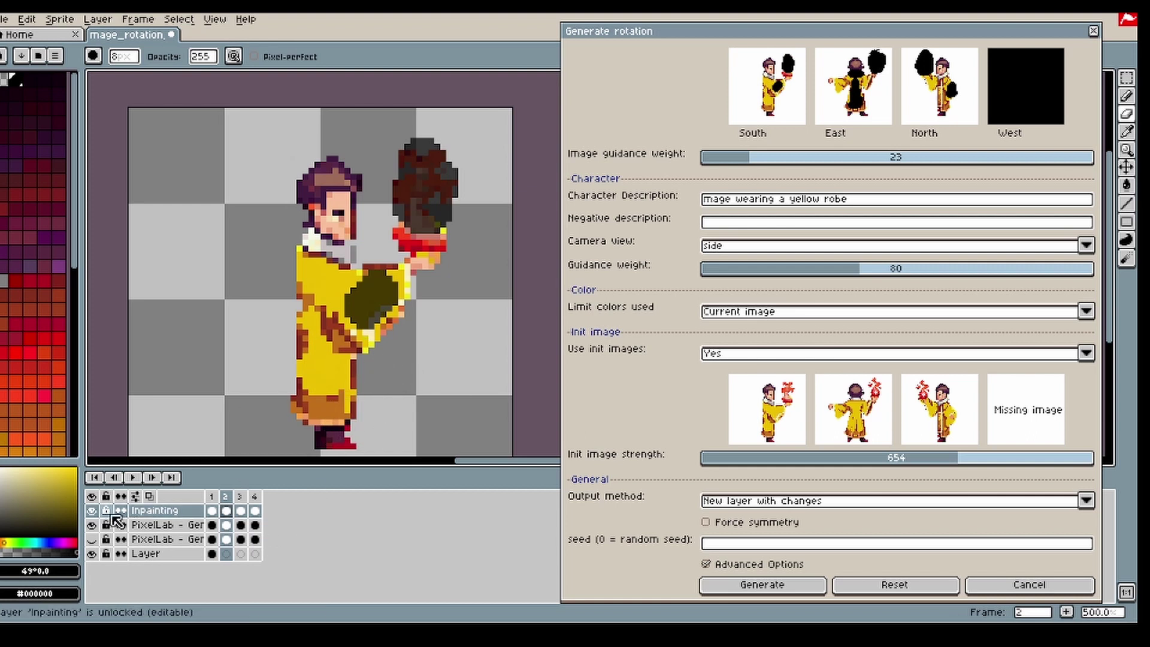
{"action": "key", "text": "b"}
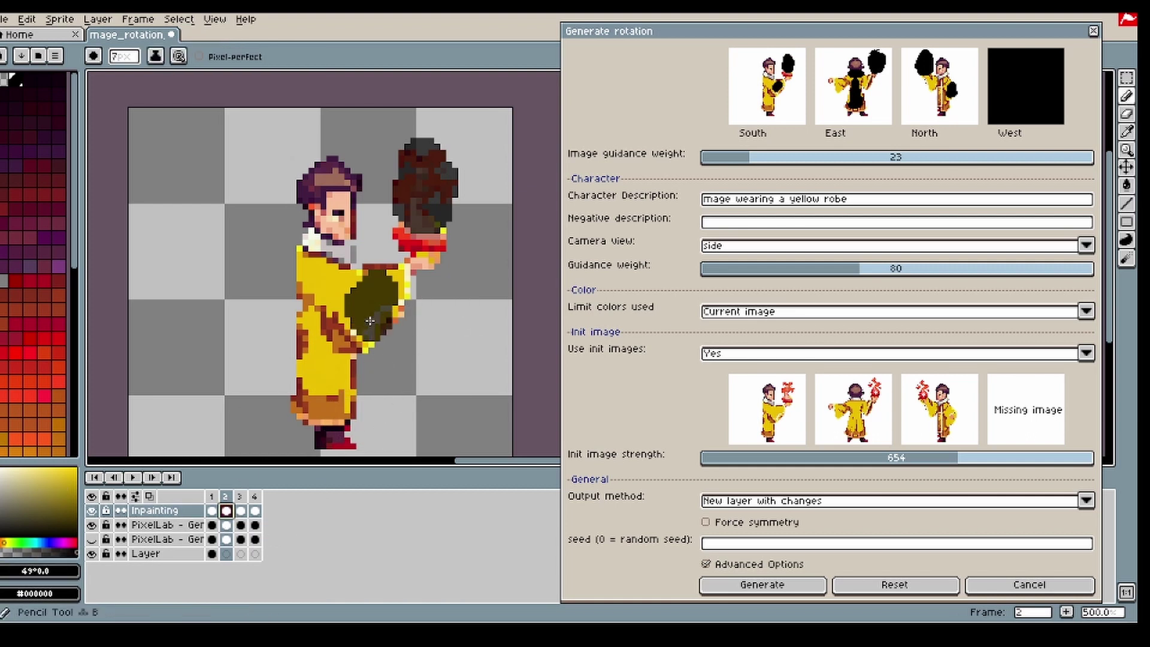
{"action": "mouse_move", "coordinate": [390, 294]}
{"action": "left_mouse_down"}
{"action": "mouse_move", "coordinate": [361, 333]}
{"action": "mouse_move", "coordinate": [424, 310]}
{"action": "mouse_move", "coordinate": [414, 275]}
{"action": "mouse_move", "coordinate": [384, 341]}
{"action": "left_mouse_up"}
- Hide the Inpainting layer and remove its mask from the flame area in frame 2
{"action": "left_click", "coordinate": [92, 510]}
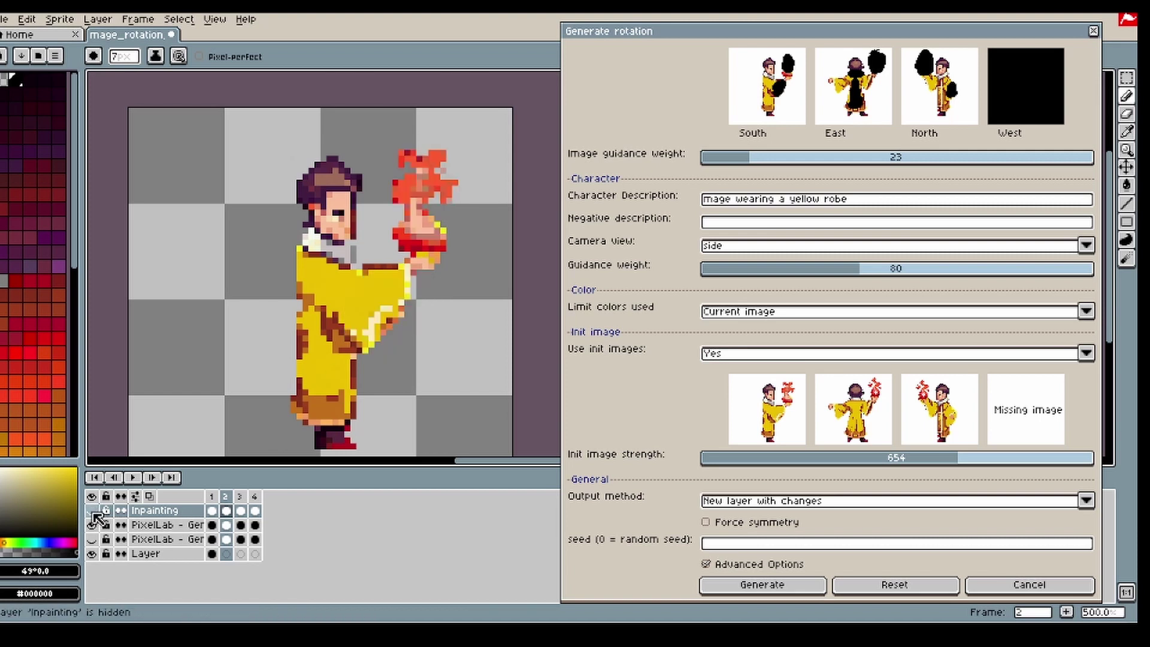
{"action": "left_click", "coordinate": [1126, 77]}
{"action": "mouse_move", "coordinate": [496, 122]}
{"action": "left_mouse_down"}
{"action": "mouse_move", "coordinate": [391, 290]}
{"action": "mouse_move", "coordinate": [388, 274]}
{"action": "left_mouse_up"}
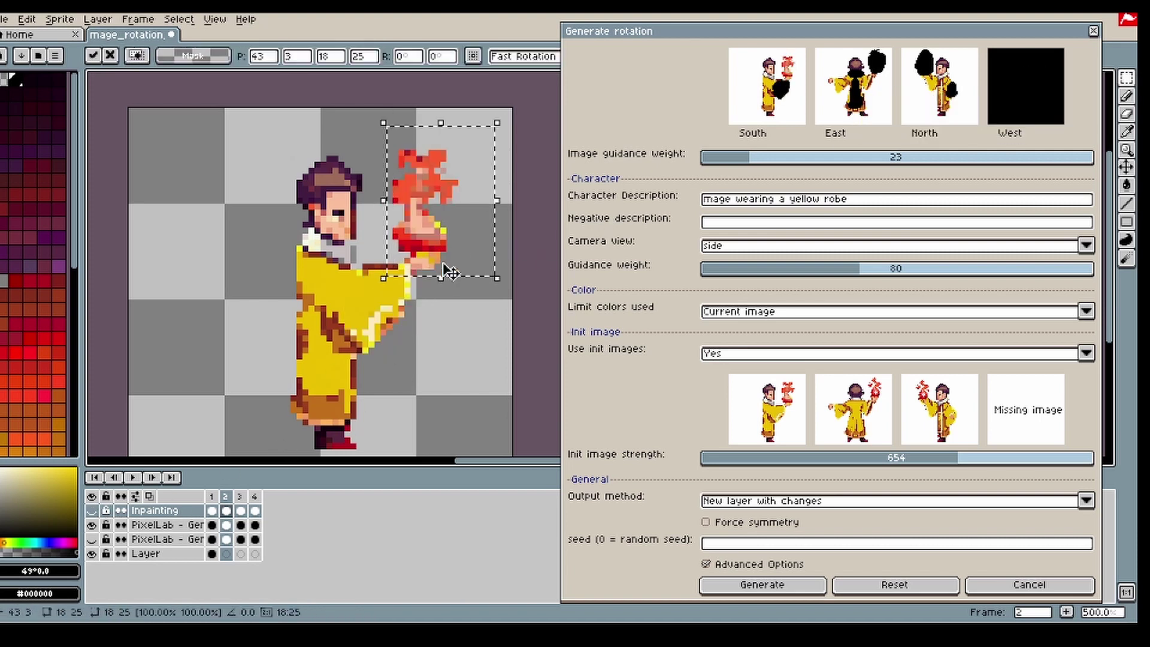
{"action": "left_click", "coordinate": [224, 525]}
- Try to lower the flame and hand in frame 2 of the generation layer with a rectangular selection
{"action": "key", "text": "ctrl+d"}
{"action": "left_click_drag", "start_coordinate": [491, 123], "coordinate": [392, 261]}
{"action": "left_click_drag", "start_coordinate": [441, 224], "coordinate": [436, 242]}
{"action": "key", "text": "ctrl+z"}
{"action": "left_click_drag", "start_coordinate": [510, 109], "coordinate": [388, 269]}
{"action": "left_click_drag", "start_coordinate": [440, 236], "coordinate": [427, 242]}
{"action": "key", "text": "ctrl+z"}
{"action": "mouse_move", "coordinate": [510, 123]}
{"action": "left_mouse_down"}
{"action": "mouse_move", "coordinate": [412, 219]}
{"action": "mouse_move", "coordinate": [396, 255]}
{"action": "left_mouse_up"}
- Lasso the flame and hand in frame 2 and move them down to meet the end of the sleeve
{"action": "left_click", "coordinate": [1125, 77]}
{"action": "left_click", "coordinate": [1073, 78]}
{"action": "mouse_move", "coordinate": [464, 216]}
{"action": "left_mouse_down"}
{"action": "mouse_move", "coordinate": [383, 282]}
{"action": "mouse_move", "coordinate": [461, 210]}
{"action": "left_mouse_up"}
{"action": "left_click_drag", "start_coordinate": [438, 205], "coordinate": [438, 222]}
{"action": "left_click", "coordinate": [449, 345]}
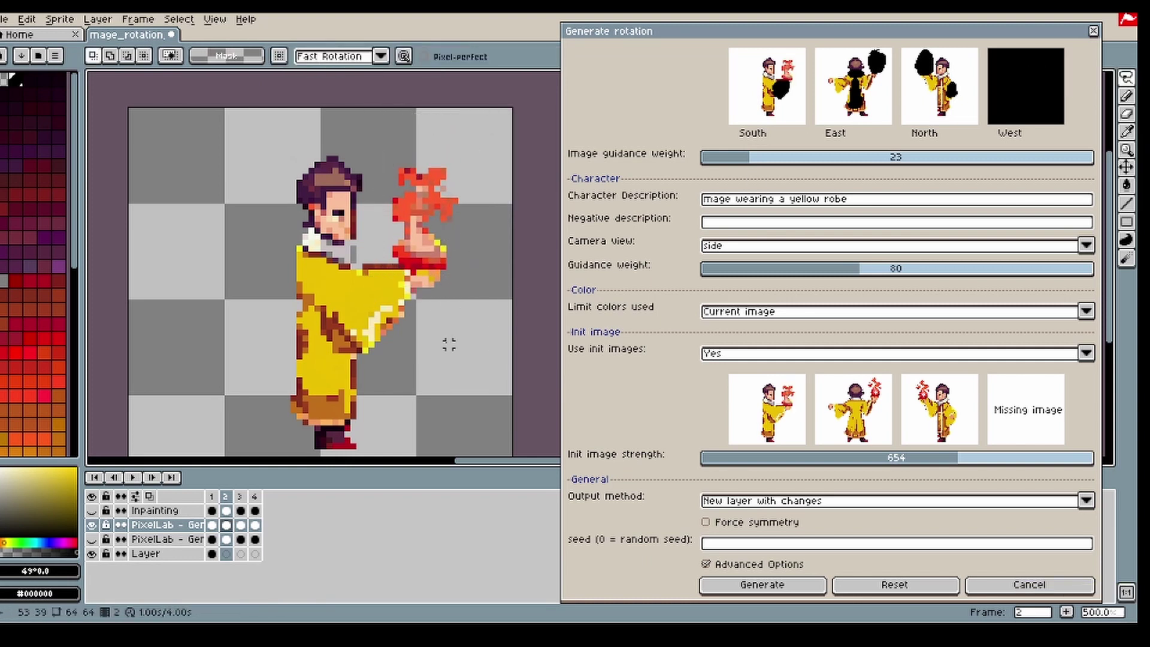
- Show the Inpainting layer, return to frame 1 and generate the rotations with the current settings
{"action": "left_click", "coordinate": [92, 510]}
{"action": "key", "text": "Right"}
{"action": "key", "text": "Right"}
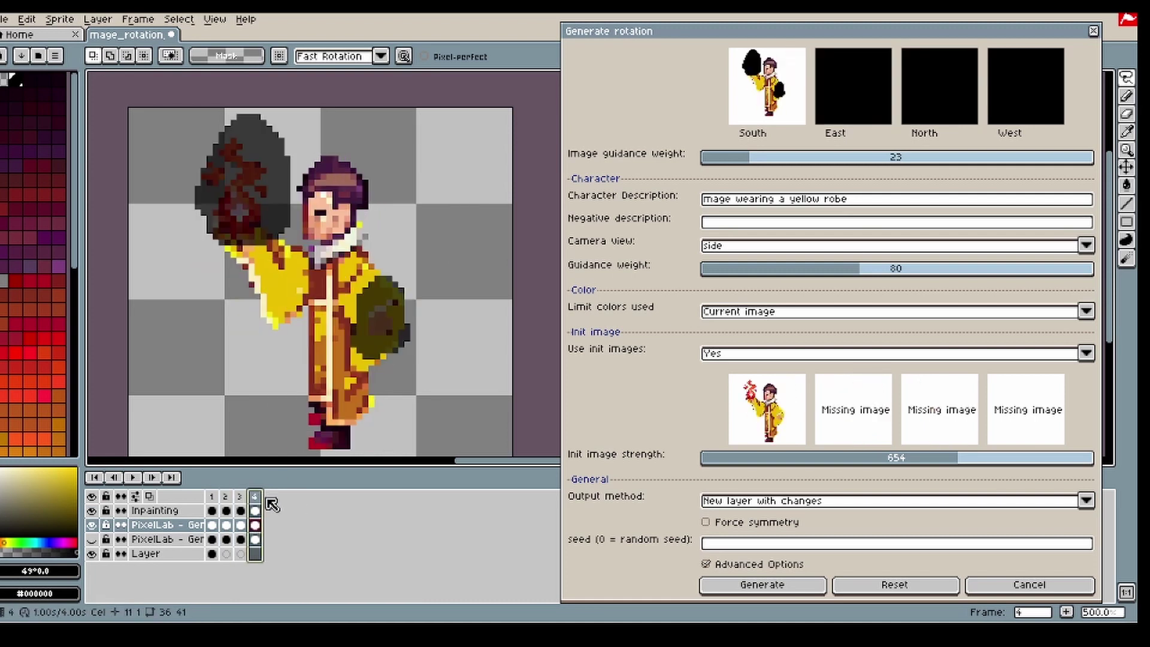
{"action": "left_click", "coordinate": [253, 509]}
{"action": "key", "text": "b"}
{"action": "left_click", "coordinate": [212, 498]}
{"action": "left_click", "coordinate": [757, 588]}
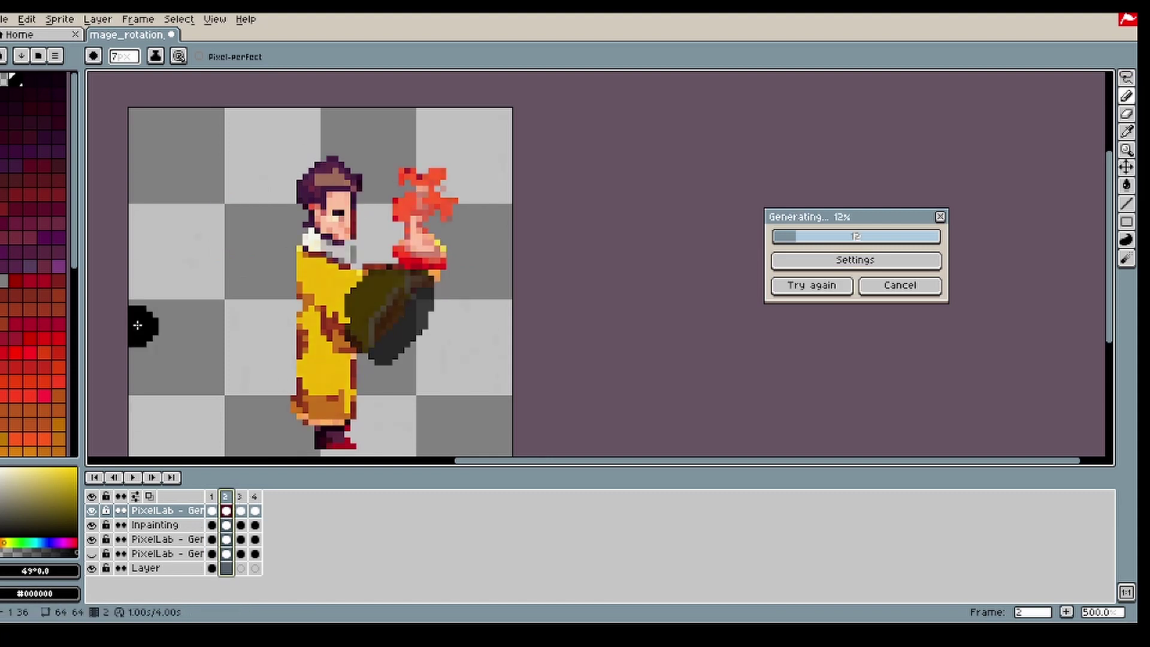
- Paint the cuff beside the raised hand in frame 2 of the new generation layer in pale cream #e8edb8
{"action": "left_click", "coordinate": [1125, 77]}
{"action": "left_click", "coordinate": [1038, 79]}
{"action": "scroll", "coordinate": [377, 313], "scroll_direction": "up", "scroll_amount": 3}
{"action": "scroll", "coordinate": [474, 314], "scroll_direction": "down", "scroll_amount": 3}
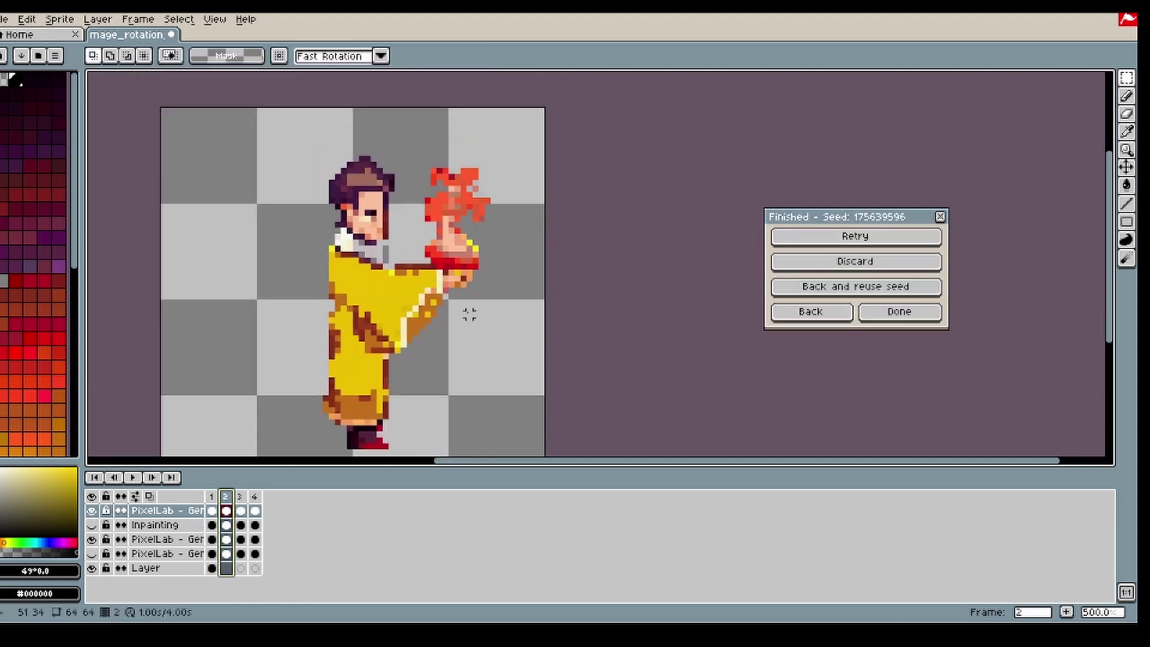
{"action": "key", "text": "b"}
{"action": "scroll", "coordinate": [440, 269], "scroll_direction": "up", "scroll_amount": 3}
{"action": "left_click", "coordinate": [442, 293], "text": "alt"}
{"action": "scroll", "coordinate": [432, 276], "scroll_direction": "down", "scroll_amount": 2}
{"action": "left_click", "coordinate": [431, 307], "text": "alt"}
{"action": "scroll", "coordinate": [432, 304], "scroll_direction": "up", "scroll_amount": 4}
{"action": "left_click", "coordinate": [457, 216], "text": "alt"}
{"action": "left_click_drag", "start_coordinate": [432, 188], "coordinate": [423, 243]}
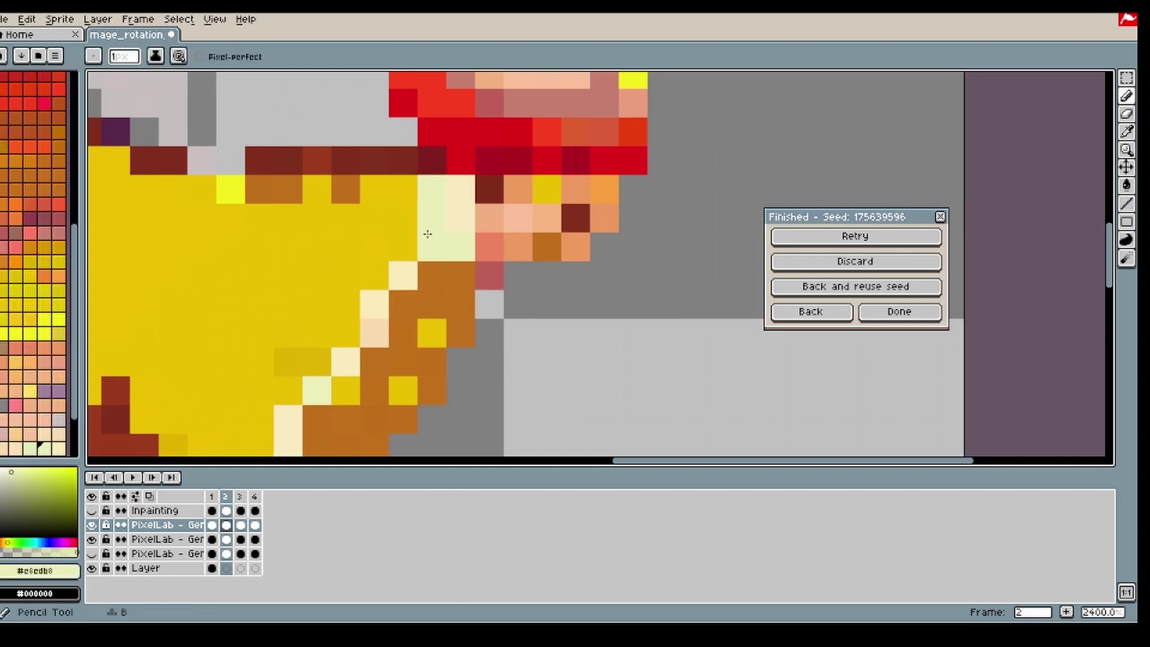
- Repaint the raised sleeve's lower edge in frame 2 with cream and brown trim, filling the inner area with yellow #e8bf00
{"action": "left_click", "coordinate": [493, 226], "text": "alt"}
{"action": "scroll", "coordinate": [476, 269], "scroll_direction": "down", "scroll_amount": 3}
{"action": "left_click", "coordinate": [440, 326], "text": "alt"}
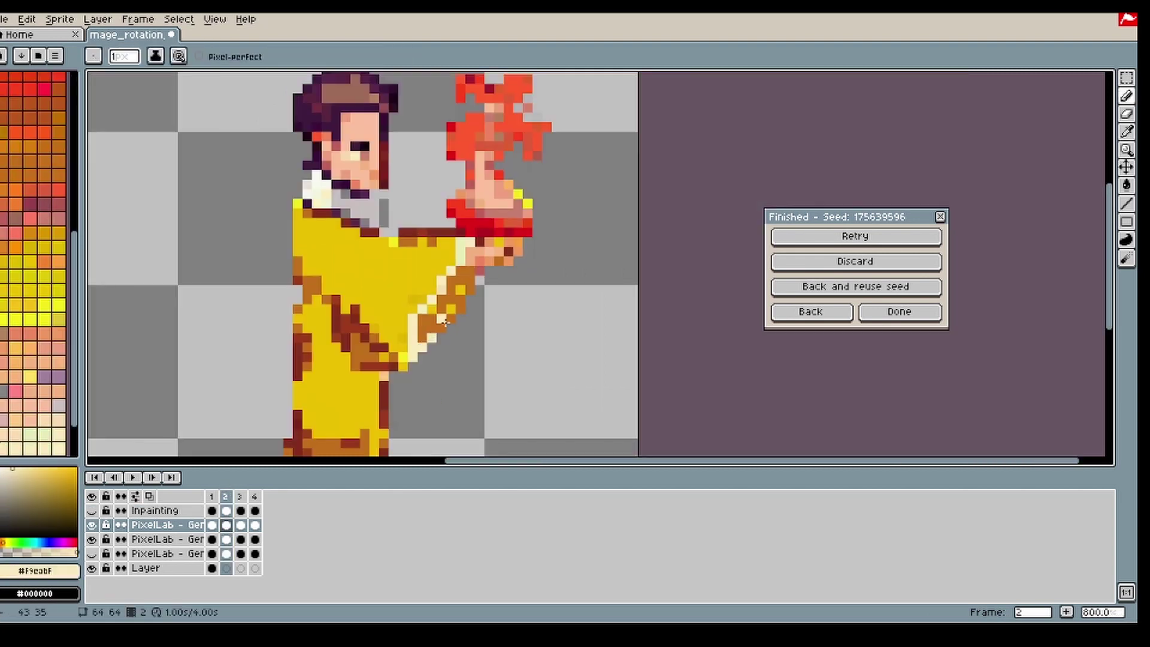
{"action": "left_click", "coordinate": [471, 287], "text": "alt"}
{"action": "left_click", "coordinate": [449, 266], "text": "alt"}
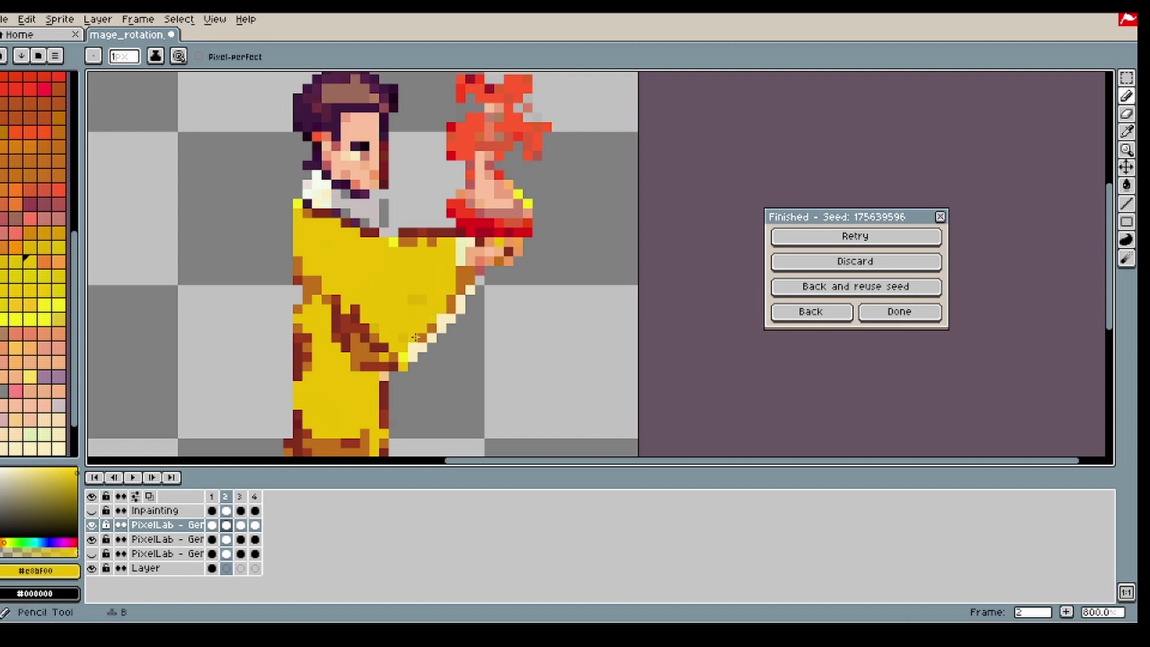
{"action": "left_click", "coordinate": [435, 314], "text": "alt"}
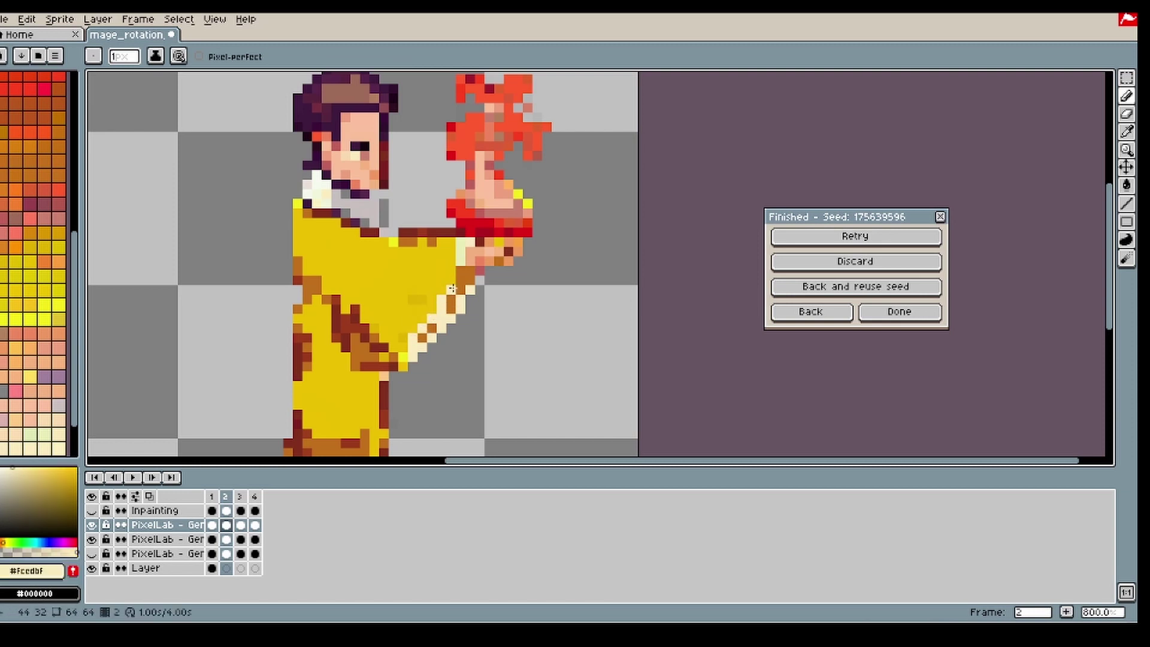
{"action": "scroll", "coordinate": [492, 264], "scroll_direction": "down", "scroll_amount": 3}
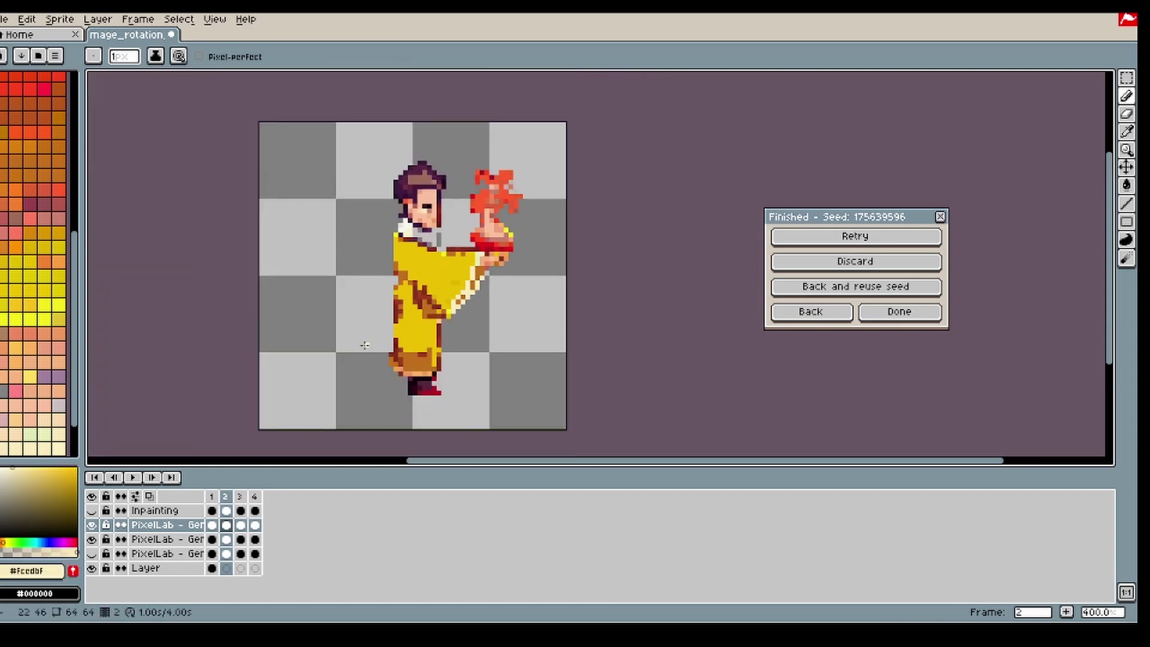
- Switch to frame 3 of the new generation layer and hide the previous generation layer beneath it
{"action": "left_click", "coordinate": [240, 525]}
{"action": "scroll", "coordinate": [515, 219], "scroll_direction": "up", "scroll_amount": 2}
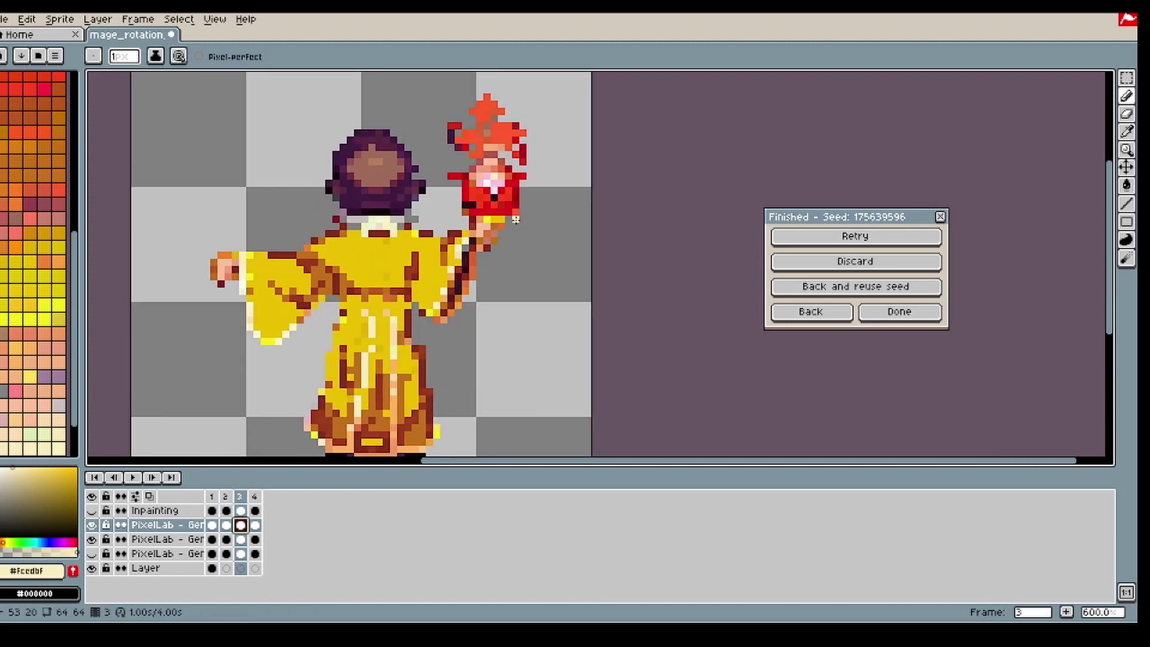
{"action": "scroll", "coordinate": [484, 341], "scroll_direction": "down", "scroll_amount": 2}
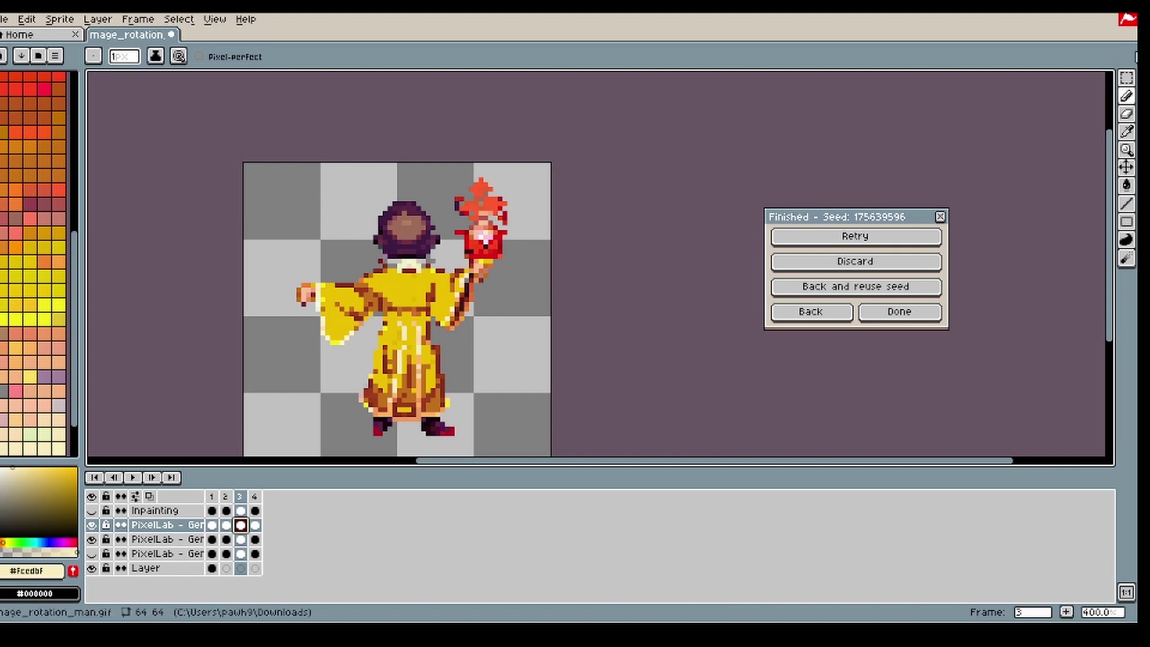
{"action": "left_click", "coordinate": [1126, 77]}
{"action": "scroll", "coordinate": [484, 302], "scroll_direction": "up", "scroll_amount": 2}
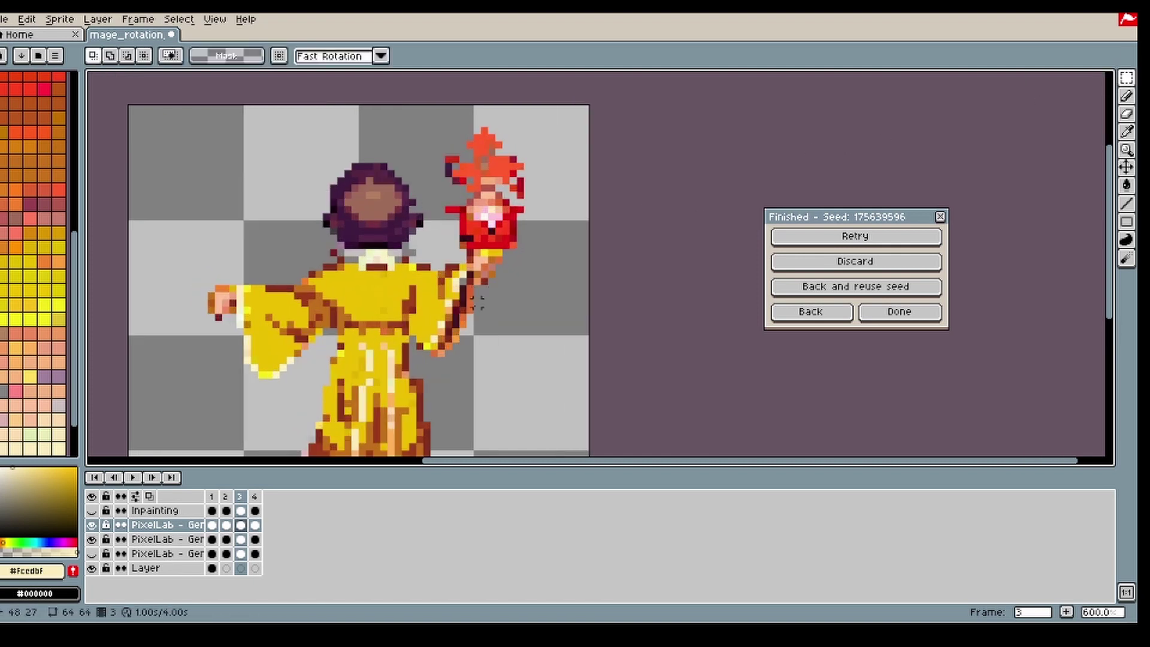
{"action": "left_click", "coordinate": [91, 539]}
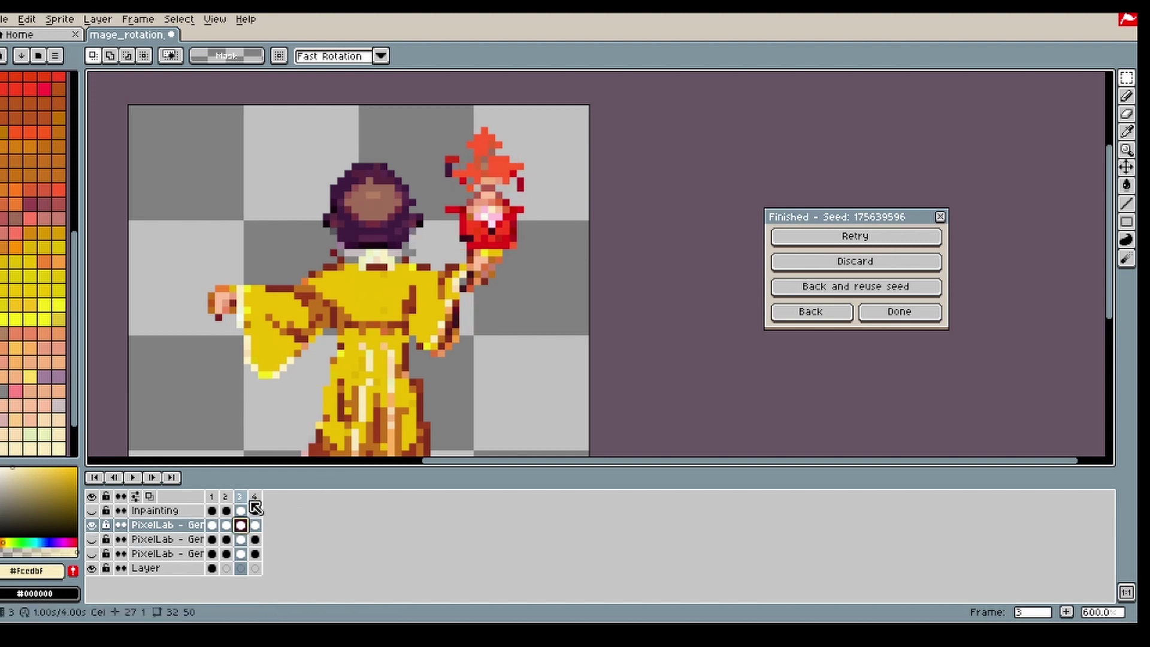
- Select the hanging part of the raised arm's sleeve in frame 3 and shift it outward beneath the hand
{"action": "left_click_drag", "start_coordinate": [456, 289], "coordinate": [472, 346]}
{"action": "left_click", "coordinate": [584, 368]}
{"action": "key", "text": "Delete"}
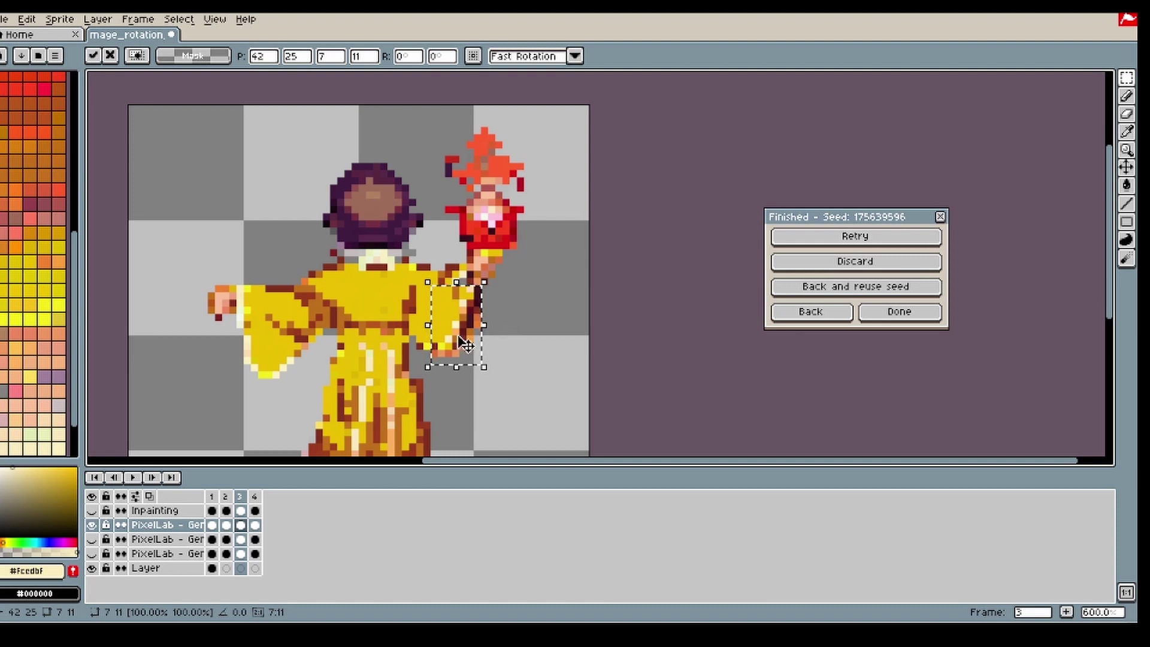
{"action": "left_click", "coordinate": [506, 346]}
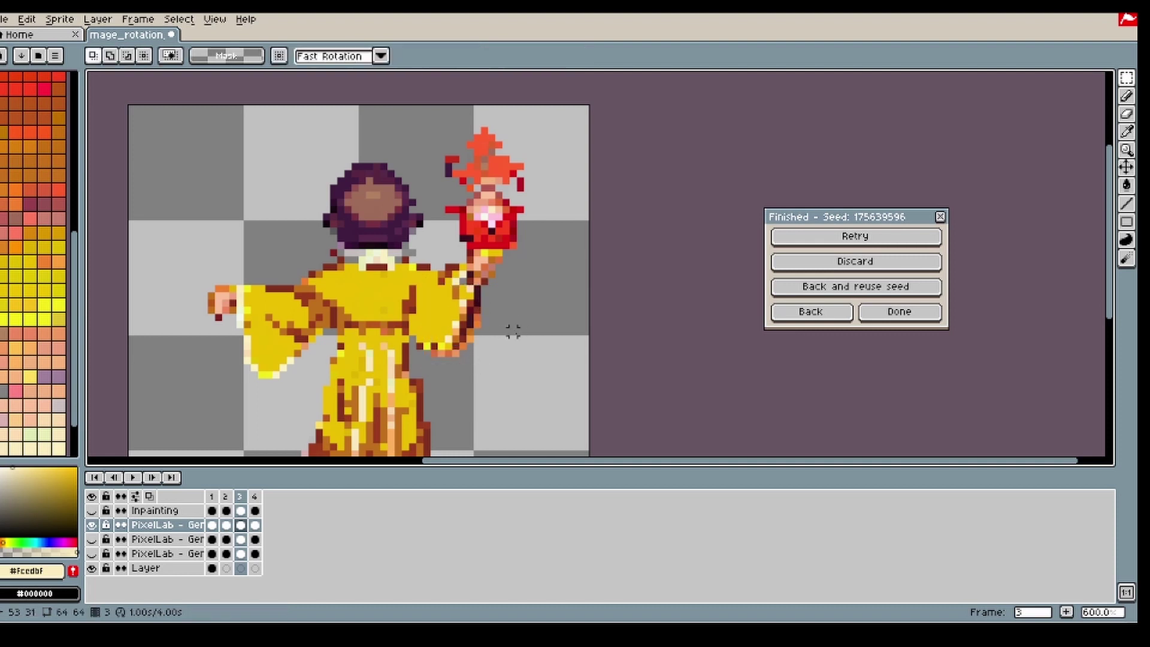
- Erase the stray dark and orange pixels along the outer edge and underside of the raised sleeve in frame 3
{"action": "left_click", "coordinate": [1123, 102]}
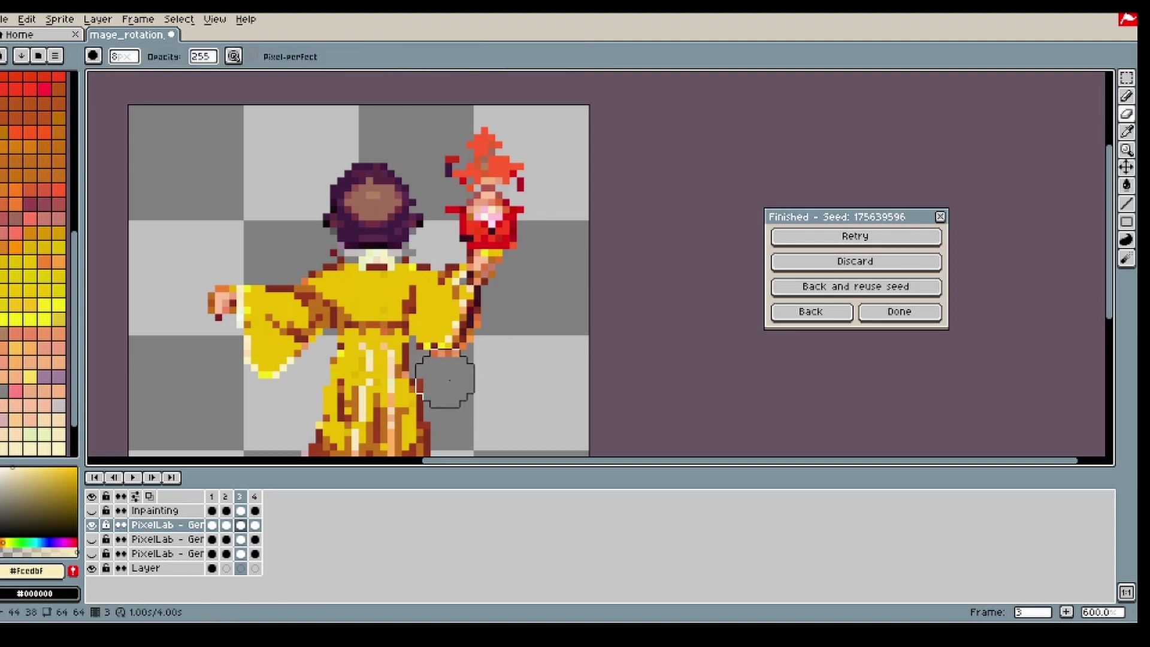
{"action": "scroll", "coordinate": [459, 382], "scroll_direction": "up", "scroll_amount": 2, "text": "ctrl"}
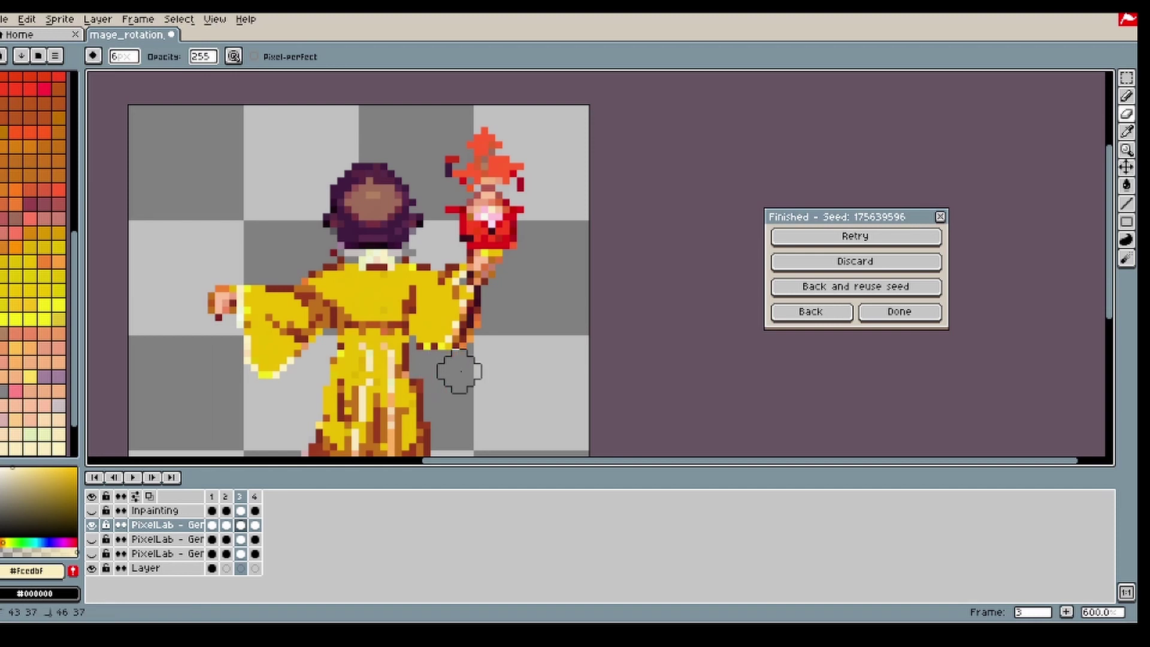
{"action": "scroll", "coordinate": [488, 306], "scroll_direction": "down", "scroll_amount": 3}
{"action": "scroll", "coordinate": [487, 306], "scroll_direction": "down", "scroll_amount": 1}
{"action": "scroll", "coordinate": [482, 297], "scroll_direction": "down", "scroll_amount": 2}
{"action": "scroll", "coordinate": [479, 316], "scroll_direction": "up", "scroll_amount": 2}
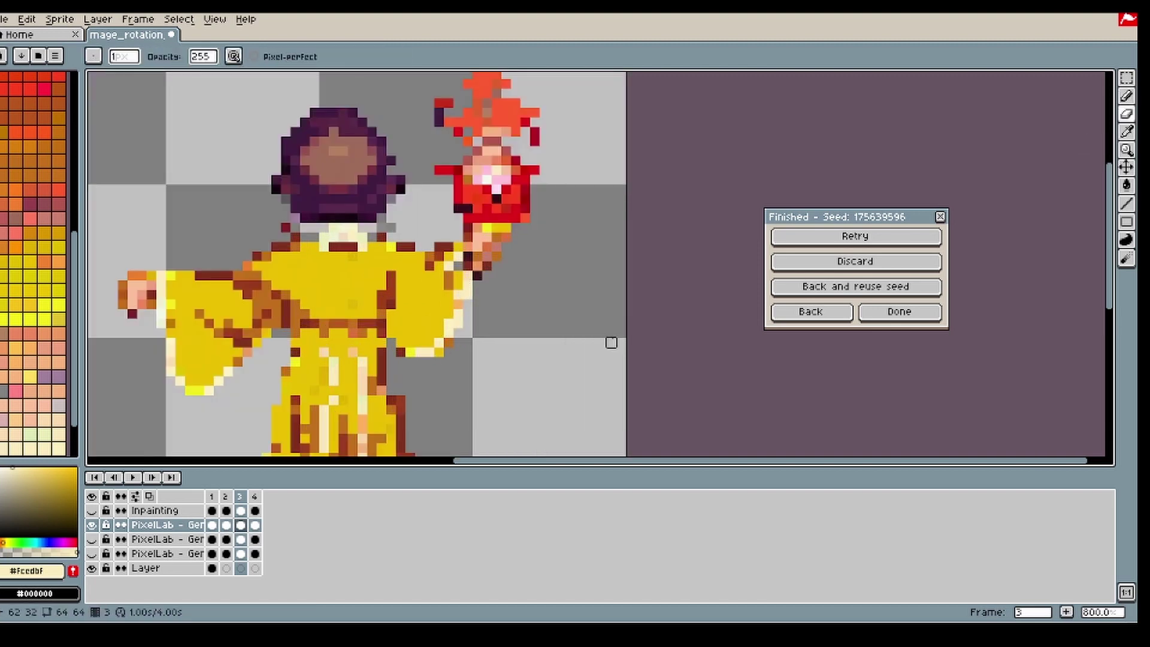
- Switch to frame 4 and repaint the upper edge of the lowered arm's sleeve opening with yellow and cream
{"action": "scroll", "coordinate": [497, 320], "scroll_direction": "down", "scroll_amount": 2}
{"action": "scroll", "coordinate": [491, 306], "scroll_direction": "up", "scroll_amount": 1}
{"action": "scroll", "coordinate": [477, 301], "scroll_direction": "down", "scroll_amount": 1}
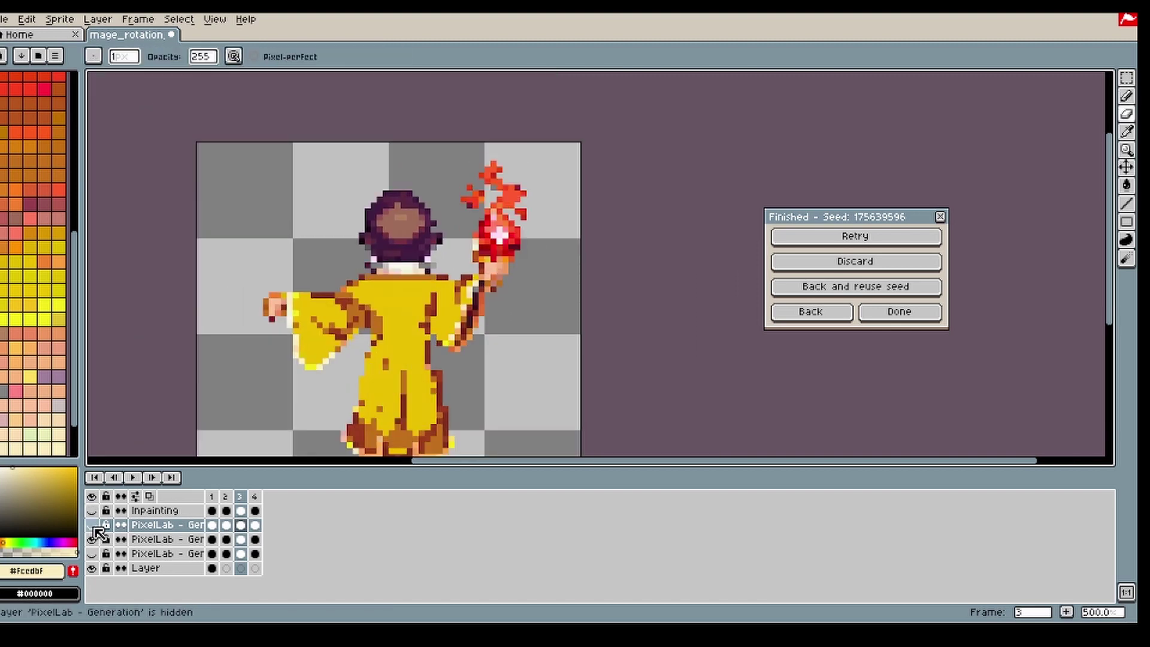
{"action": "left_click", "coordinate": [255, 525]}
{"action": "scroll", "coordinate": [454, 340], "scroll_direction": "up", "scroll_amount": 2}
{"action": "left_click", "coordinate": [428, 337], "text": "alt"}
{"action": "left_click", "coordinate": [447, 311], "text": "alt"}
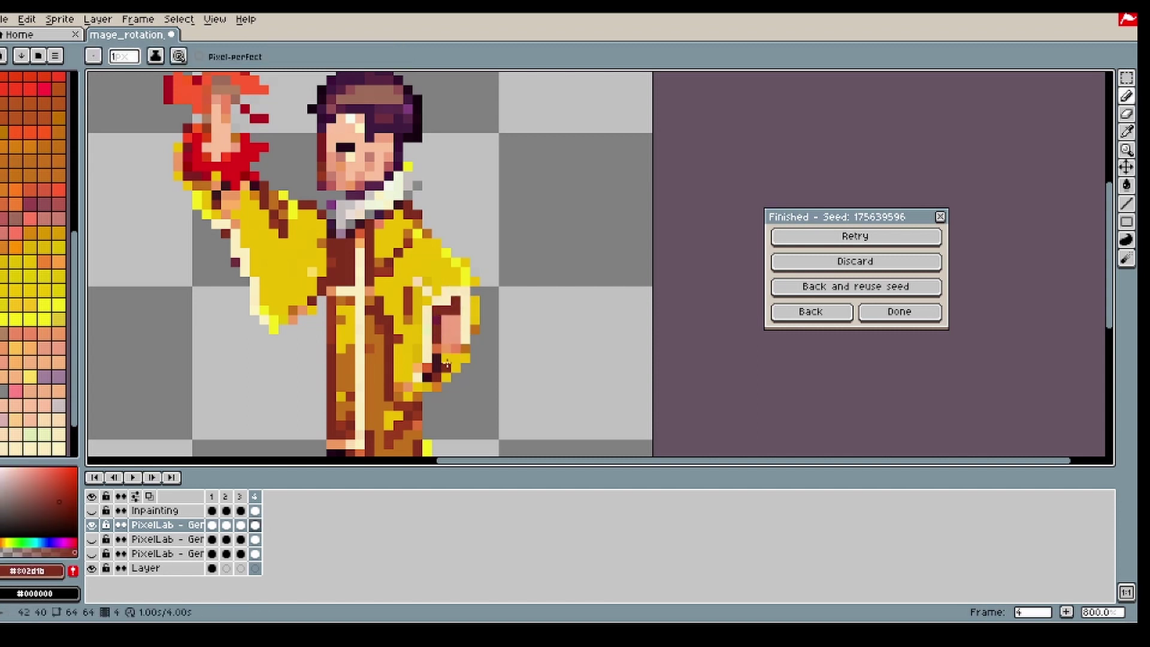
{"action": "left_click", "coordinate": [462, 271], "text": "alt"}
{"action": "left_click_drag", "start_coordinate": [447, 291], "coordinate": [465, 291]}
{"action": "right_click", "coordinate": [466, 270]}
- Repaint the lowered sleeve's outer edge in frame 4 with brown #c16f1b and its lower rim with cream
{"action": "left_click", "coordinate": [474, 310], "text": "alt"}
{"action": "left_click", "coordinate": [474, 329], "text": "alt"}
{"action": "left_click_drag", "start_coordinate": [475, 339], "coordinate": [474, 349]}
{"action": "left_click", "coordinate": [455, 357], "text": "alt"}
{"action": "left_click", "coordinate": [449, 373], "text": "alt"}
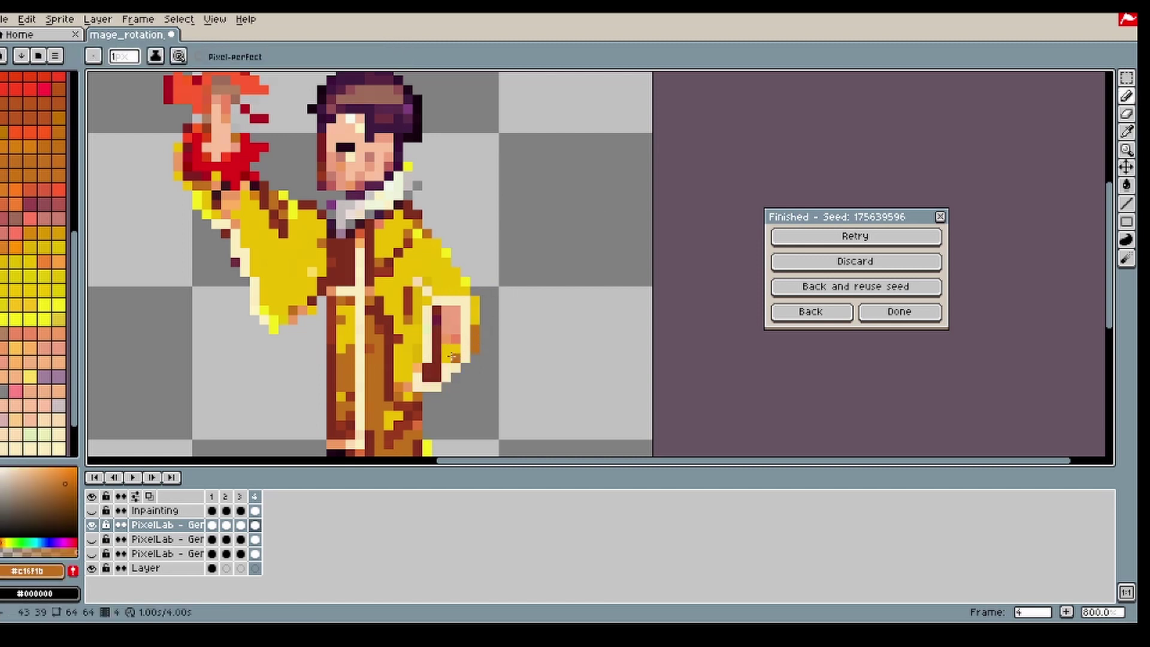
{"action": "scroll", "coordinate": [455, 344], "scroll_direction": "down", "scroll_amount": 4}
{"action": "scroll", "coordinate": [434, 341], "scroll_direction": "up", "scroll_amount": 2}
{"action": "scroll", "coordinate": [434, 341], "scroll_direction": "down", "scroll_amount": 2}
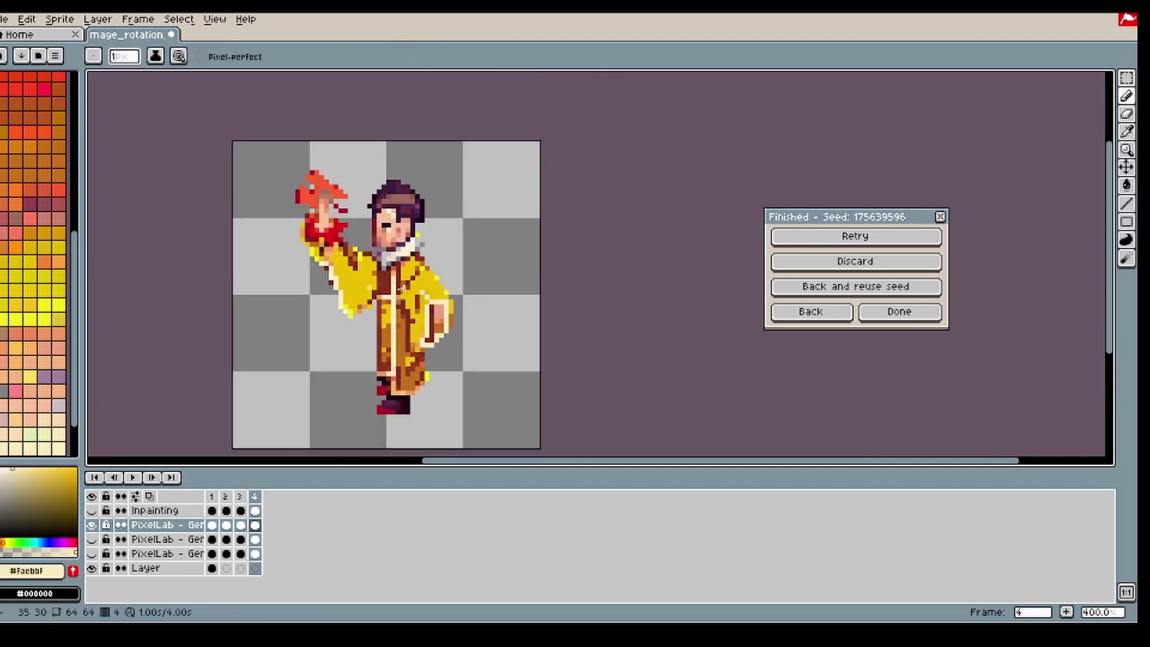
- Show the Inpainting layer and erase frame 4's mask over the raised hand and most of the lowered sleeve
{"action": "left_click", "coordinate": [92, 511]}
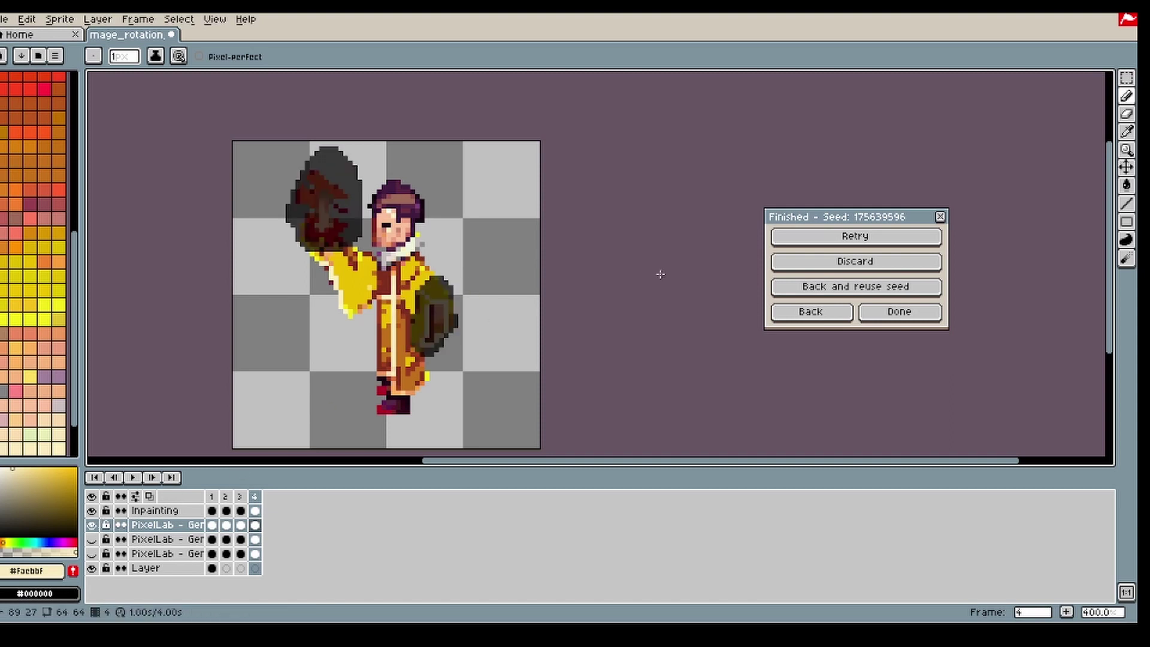
{"action": "scroll", "coordinate": [378, 340], "scroll_direction": "up", "scroll_amount": 1}
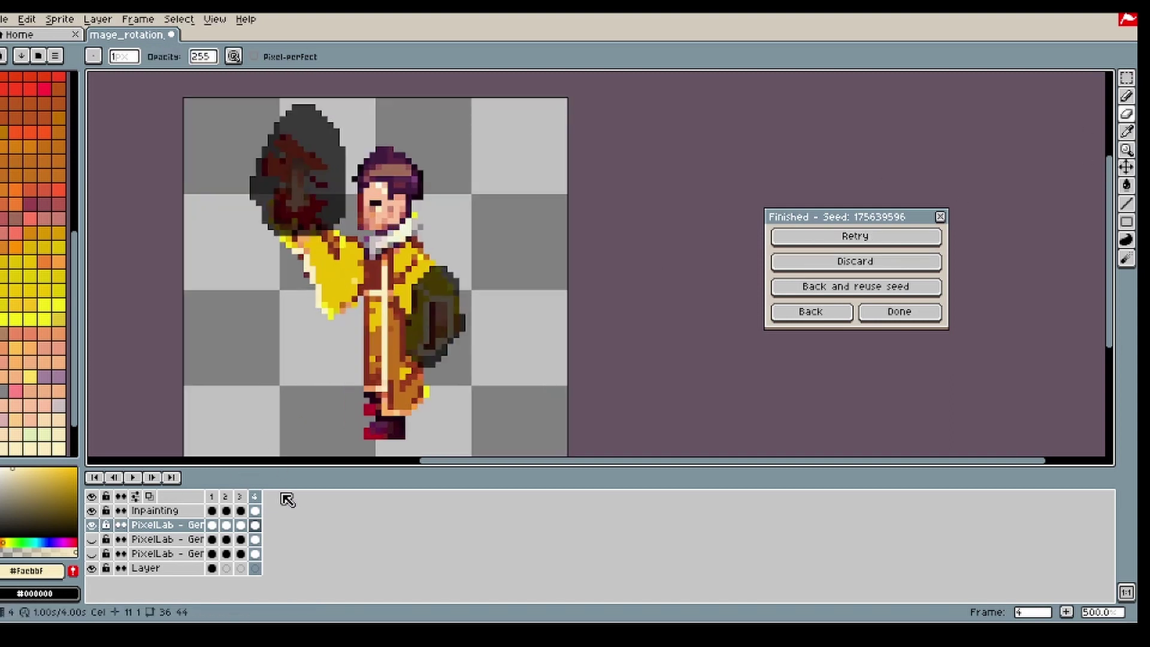
{"action": "left_click", "coordinate": [256, 512]}
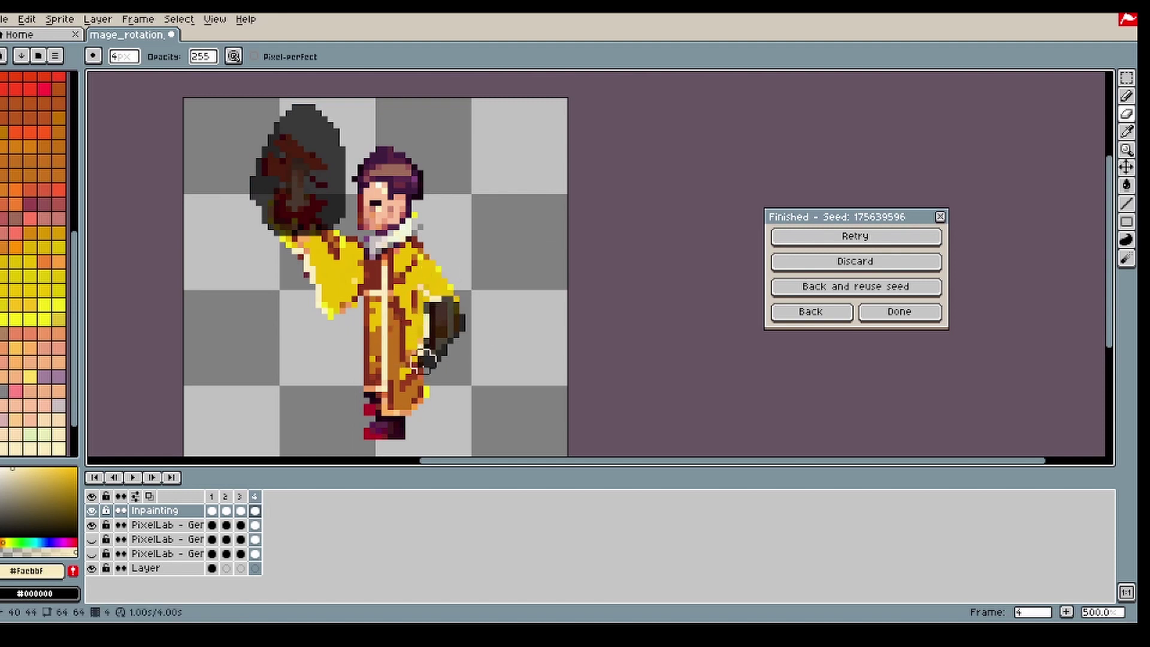
{"action": "mouse_move", "coordinate": [471, 338]}
{"action": "left_mouse_down"}
{"action": "mouse_move", "coordinate": [306, 147]}
{"action": "mouse_move", "coordinate": [321, 194]}
{"action": "left_mouse_up"}
- Paint the raised hand's thumb brown #c16f1b in frame 4 of the newest generation layer
{"action": "left_click", "coordinate": [255, 524]}
{"action": "key", "text": "minus"}
{"action": "left_click", "coordinate": [301, 179], "text": "alt"}
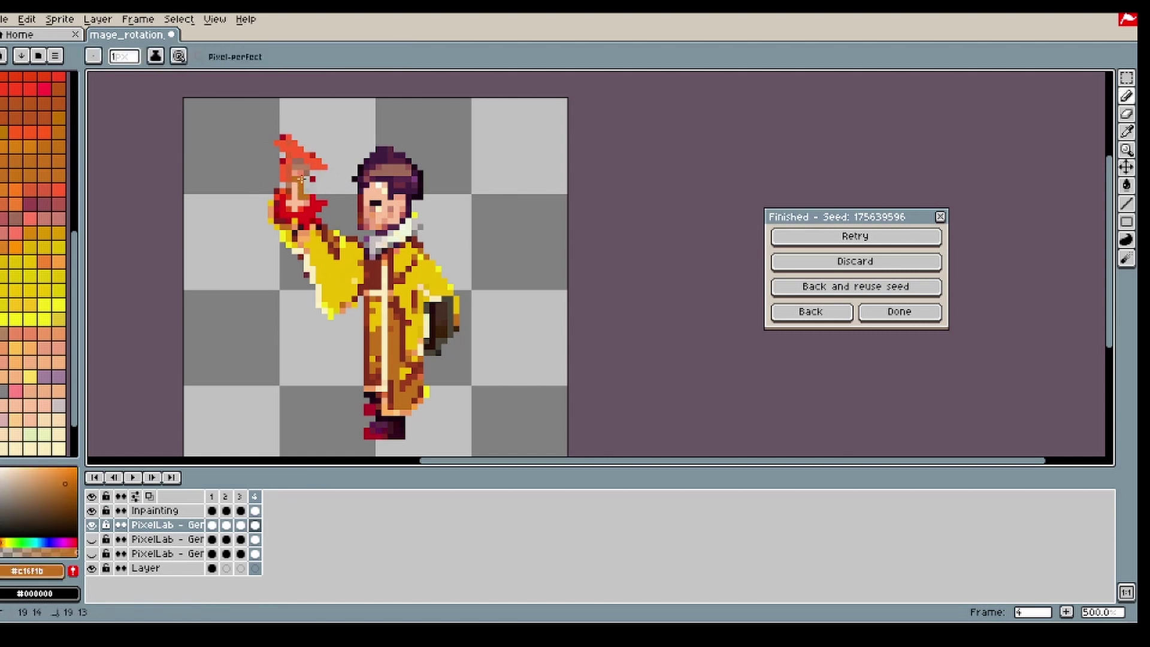
- Erase the whole inpainting mask in frame 3 with a 13 px eraser
{"action": "left_click", "coordinate": [241, 497]}
{"action": "left_click", "coordinate": [1127, 113]}
{"action": "left_click", "coordinate": [419, 300], "text": "ctrl"}
{"action": "left_click_drag", "start_coordinate": [497, 144], "coordinate": [378, 392]}
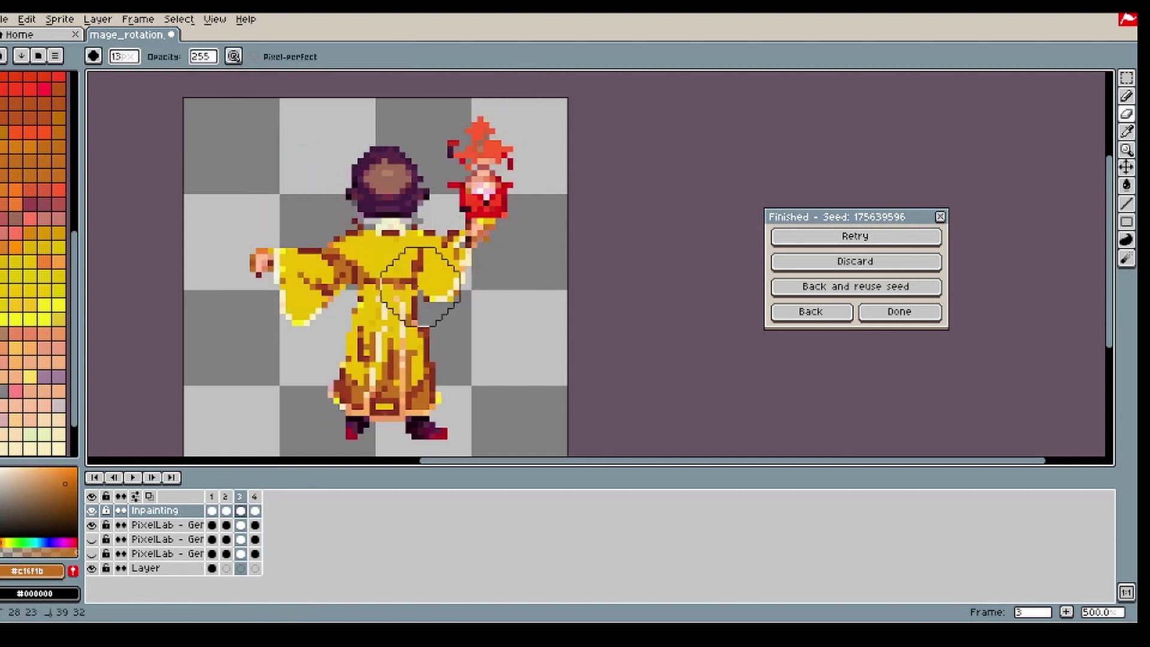
- Paint over the cream and brown streaks on the robe's back in frame 3 with yellow #e9bf00
{"action": "key", "text": "b"}
{"action": "left_click", "coordinate": [370, 315], "text": "alt"}
{"action": "left_click", "coordinate": [242, 525]}
{"action": "left_click_drag", "start_coordinate": [381, 300], "coordinate": [402, 353]}
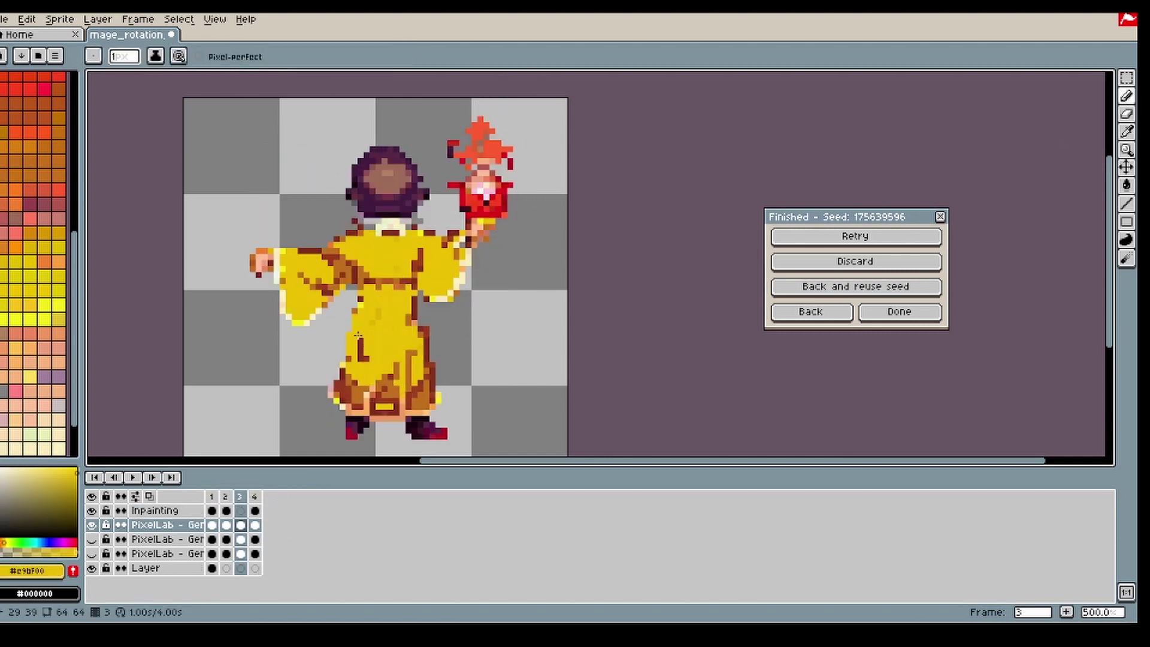
- Erase the yellow sleeve pixels wrapping around the raised hand in frame 4 with a 5 px eraser
{"action": "left_click", "coordinate": [255, 496]}
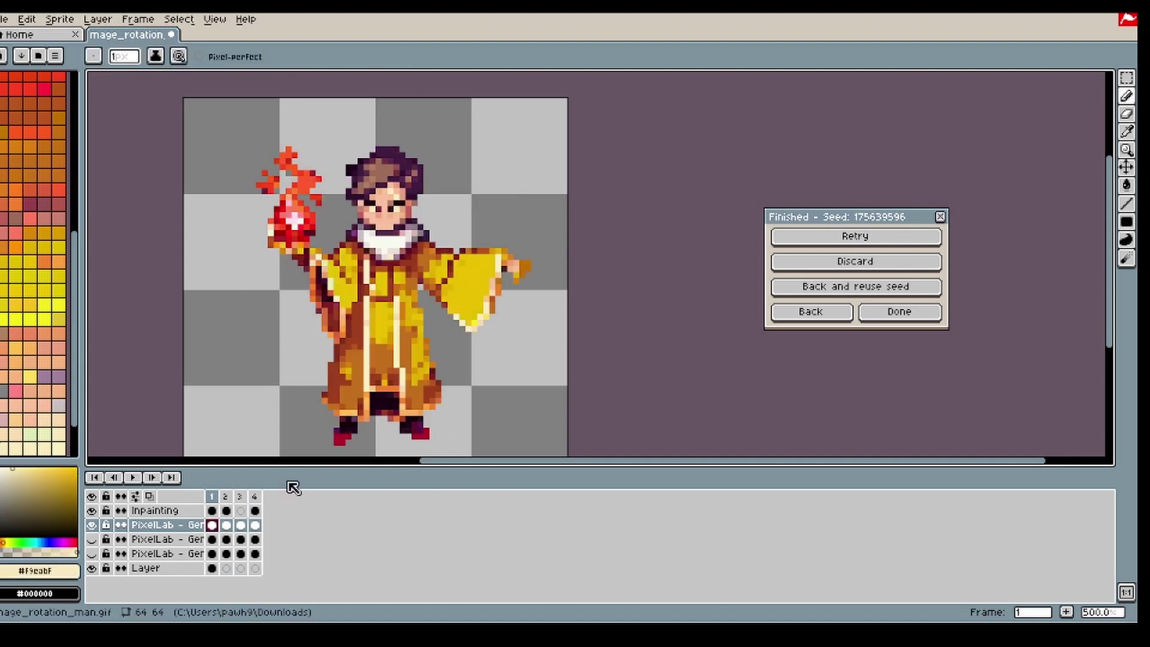
{"action": "scroll", "coordinate": [344, 205], "scroll_direction": "up", "scroll_amount": 2}
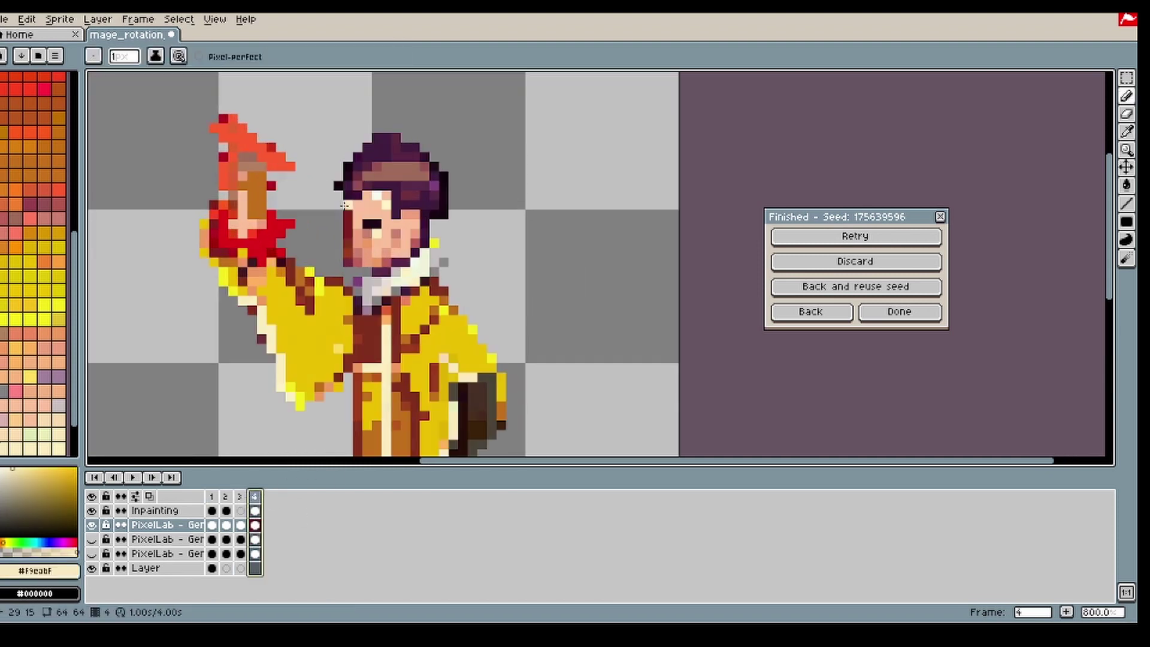
{"action": "left_click", "coordinate": [1129, 121]}
{"action": "scroll", "coordinate": [172, 262], "scroll_direction": "down", "scroll_amount": 1}
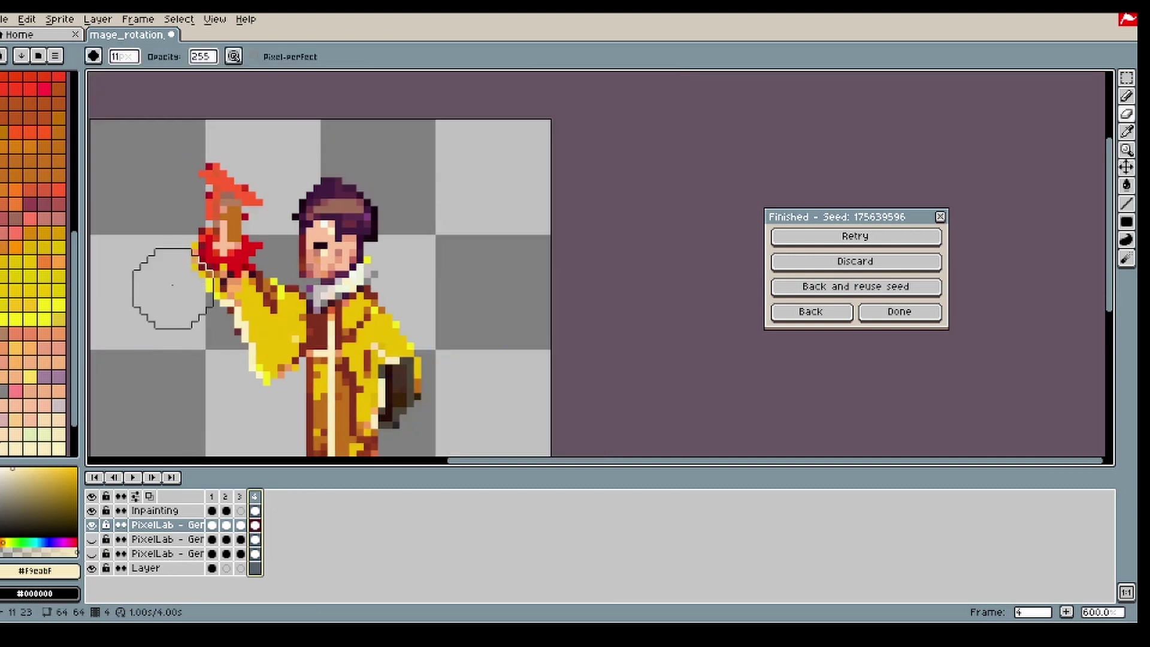
{"action": "key", "text": "minus"}
{"action": "key", "text": "minus"}
{"action": "key", "text": "minus"}
{"action": "key", "text": "ctrl+z"}
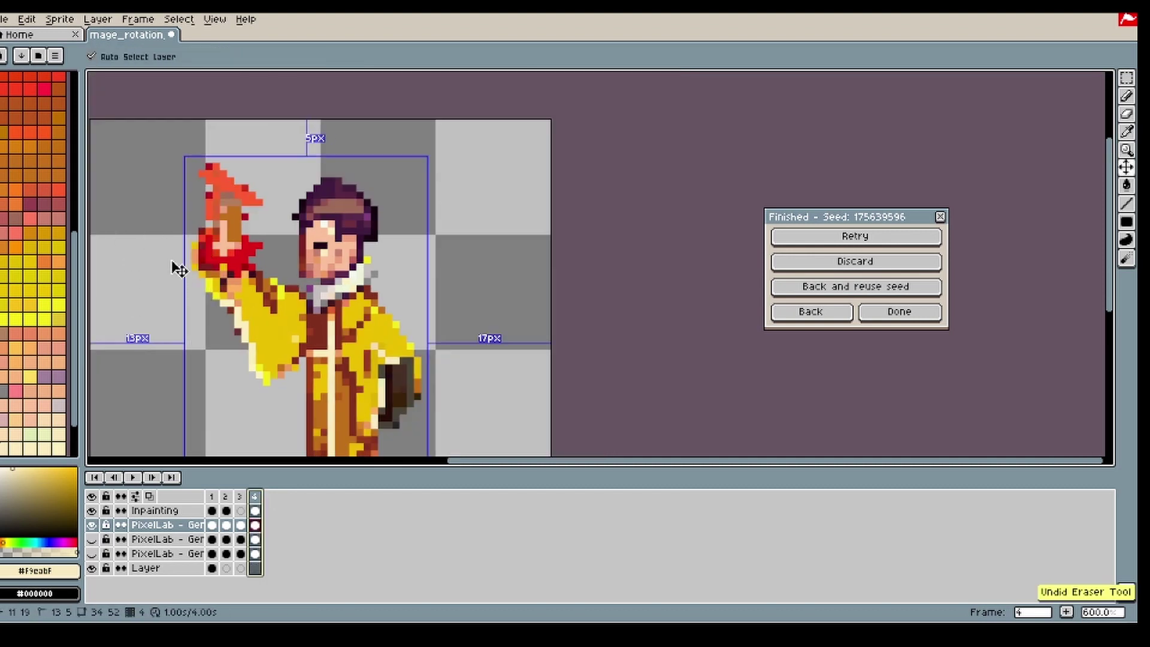
{"action": "key", "text": "minus"}
{"action": "key", "text": "minus"}
{"action": "key", "text": "minus"}
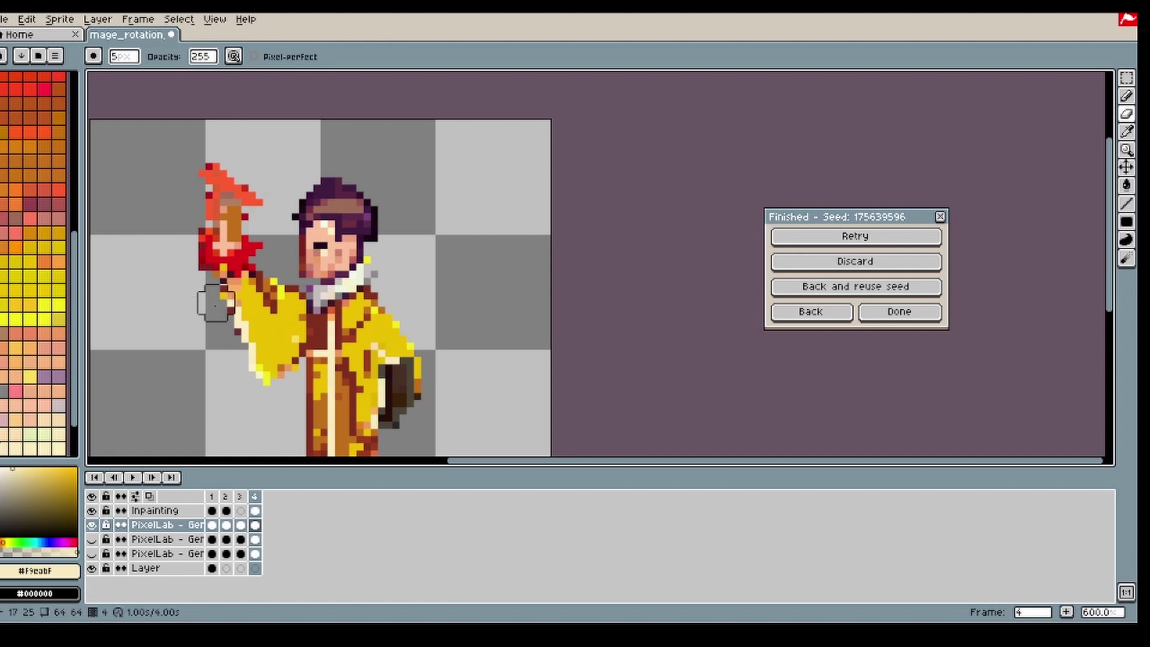
- Paint frame 4's raised wrist in skin tone #fdb15f with cream sleeve trim, and erase stray pixels outside the sleeve
{"action": "left_click", "coordinate": [217, 275], "text": "alt"}
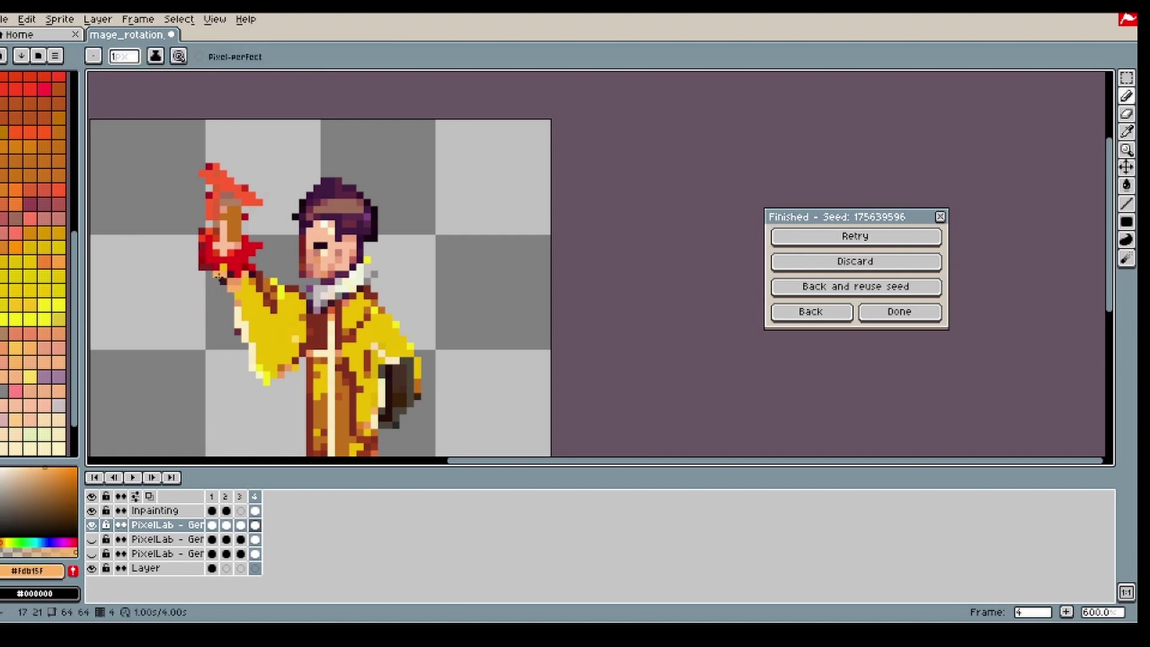
{"action": "left_click", "coordinate": [251, 288], "text": "alt"}
{"action": "left_click_drag", "start_coordinate": [294, 295], "coordinate": [301, 288]}
{"action": "key", "text": "e"}
{"action": "left_click", "coordinate": [232, 340]}
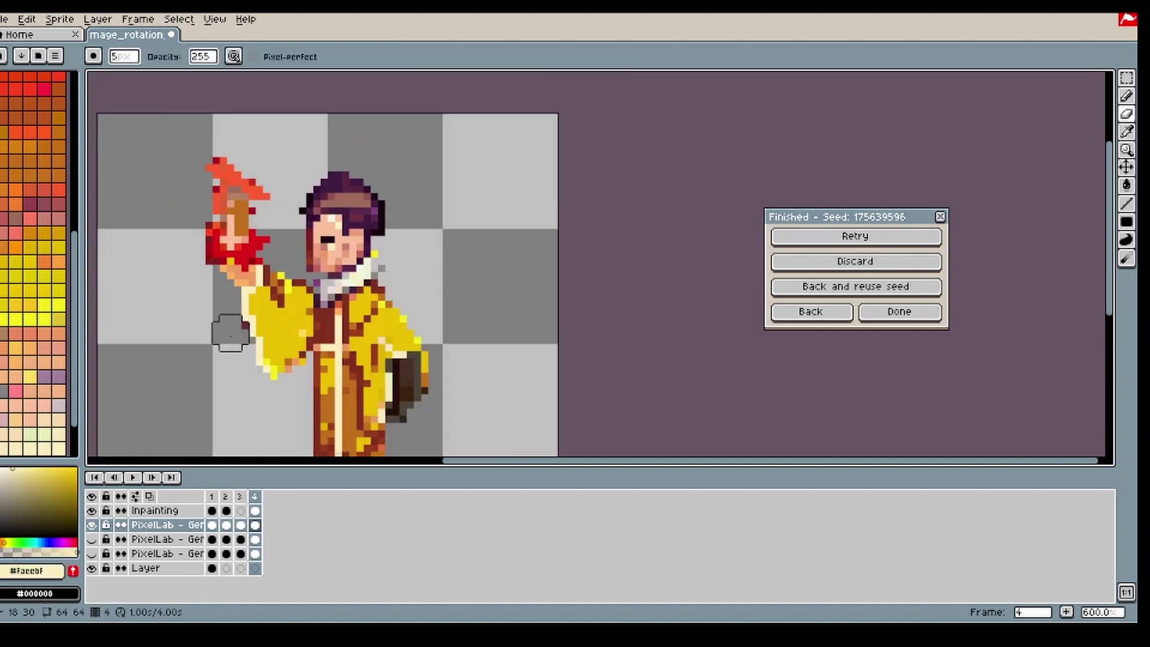
- Erase the dark outline along the front of the face in frame 4 with a 2 px eraser
{"action": "scroll", "coordinate": [298, 236], "scroll_direction": "up", "scroll_amount": 1}
{"action": "scroll", "coordinate": [300, 240], "scroll_direction": "down", "scroll_amount": 1}
{"action": "scroll", "coordinate": [309, 251], "scroll_direction": "down", "scroll_amount": 1}
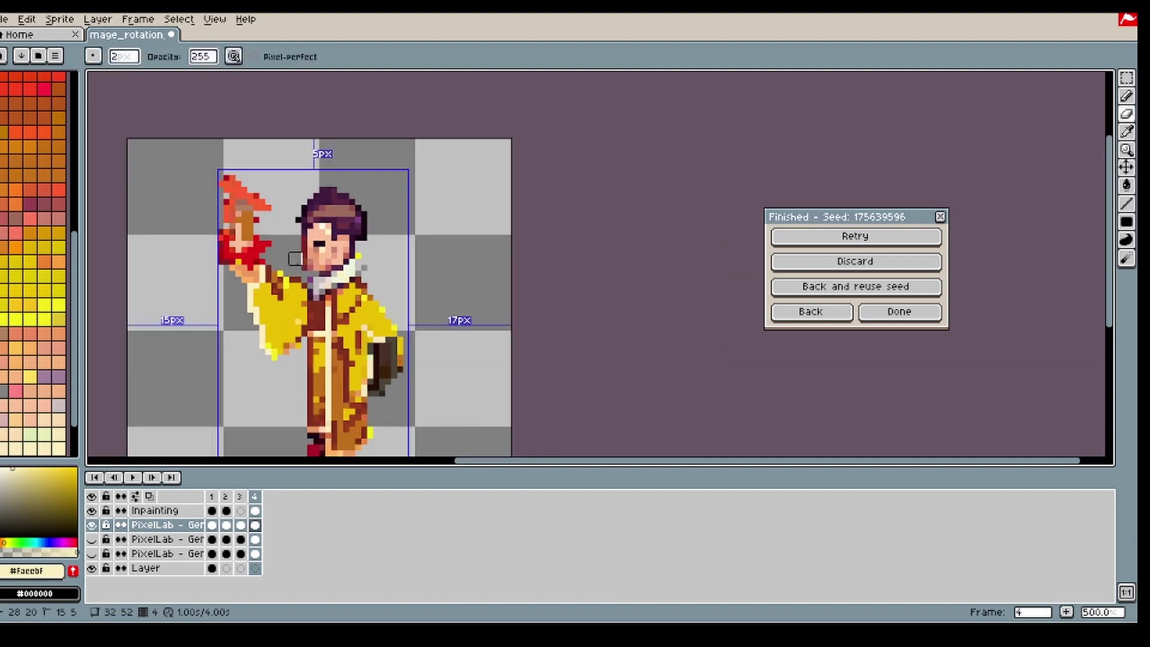
{"action": "scroll", "coordinate": [303, 254], "scroll_direction": "up", "scroll_amount": 4}
{"action": "scroll", "coordinate": [344, 273], "scroll_direction": "down", "scroll_amount": 3}
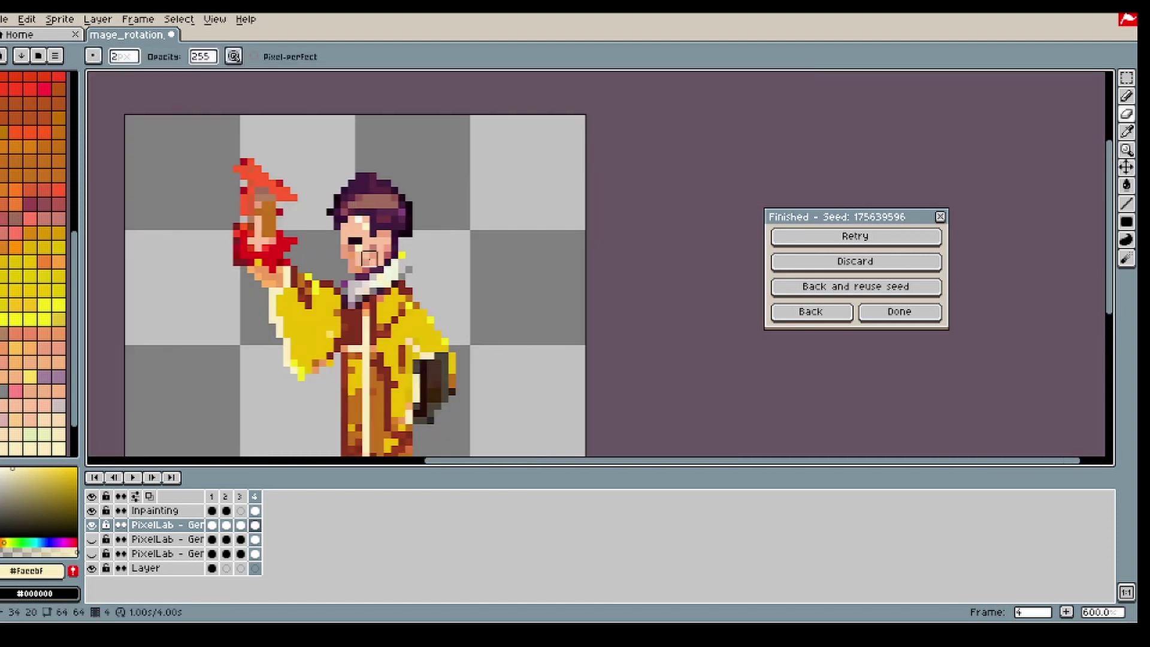
- Touch up frame 4's hair with brown #9f6b5a and dark purple, and compare it with frame 1
{"action": "left_click", "coordinate": [365, 210], "text": "alt"}
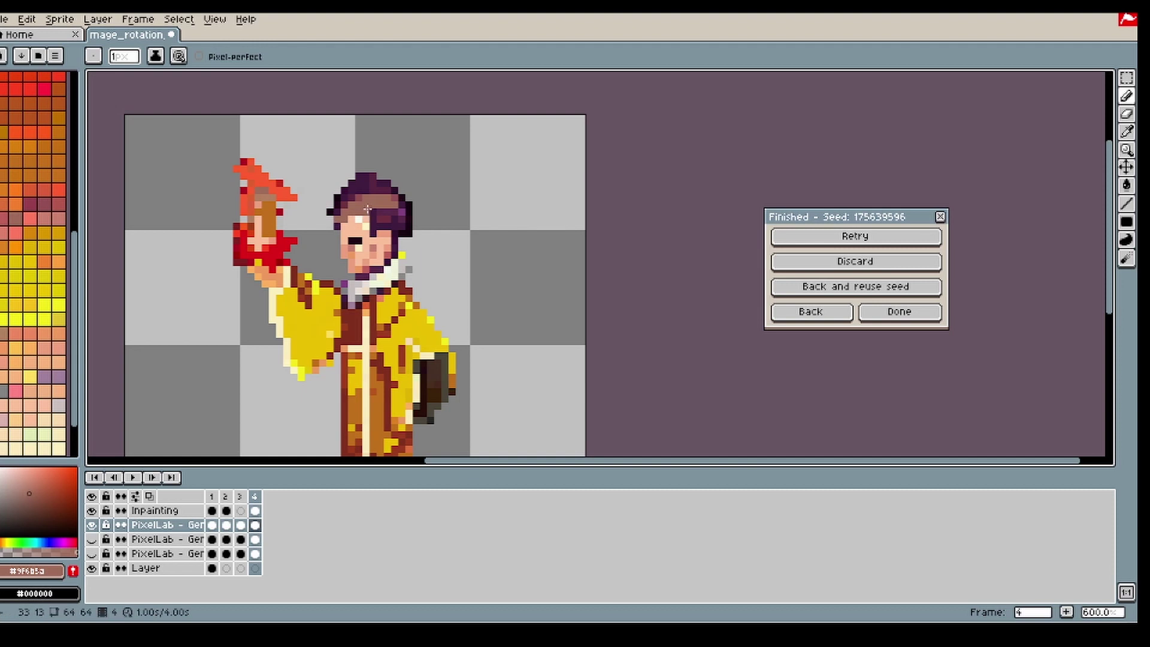
{"action": "left_click", "coordinate": [384, 194], "text": "alt"}
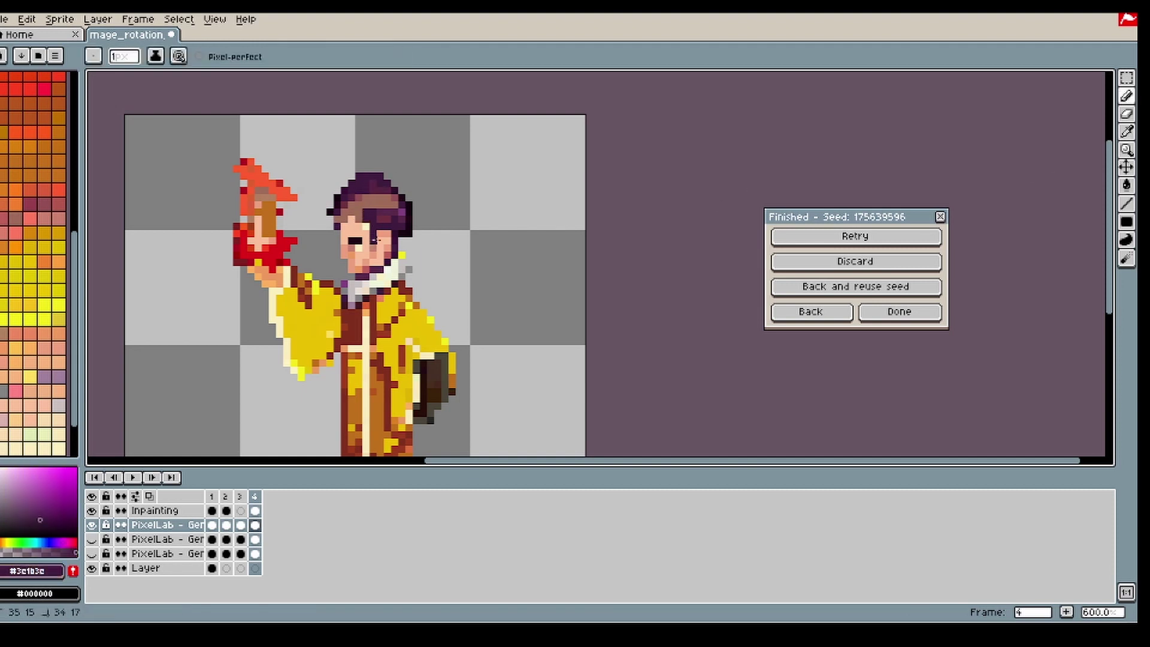
{"action": "key", "text": "Right"}
{"action": "key", "text": "Right"}
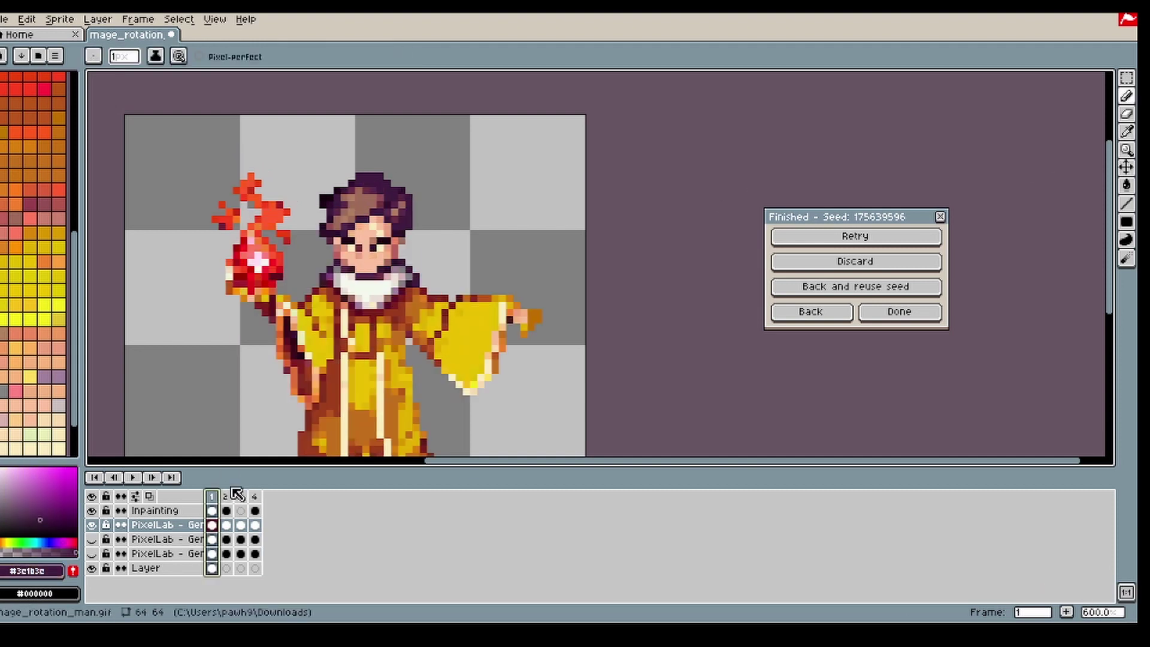
- Try to select the mage's head and shift it down by one pixel
{"action": "left_click", "coordinate": [1126, 78]}
{"action": "left_click_drag", "start_coordinate": [409, 147], "coordinate": [308, 255]}
{"action": "left_click", "coordinate": [458, 154]}
{"action": "key", "text": "Right"}
{"action": "key", "text": "Right"}
{"action": "left_click_drag", "start_coordinate": [474, 132], "coordinate": [315, 256]}
{"action": "left_click_drag", "start_coordinate": [523, 140], "coordinate": [315, 248]}
{"action": "left_click_drag", "start_coordinate": [417, 201], "coordinate": [419, 209]}
{"action": "key", "text": "ctrl+z"}
{"action": "left_click", "coordinate": [587, 226]}
{"action": "left_click_drag", "start_coordinate": [455, 151], "coordinate": [290, 238]}
{"action": "left_click", "coordinate": [374, 201]}
{"action": "left_click_drag", "start_coordinate": [375, 202], "coordinate": [375, 210]}
{"action": "left_click", "coordinate": [566, 189]}
{"action": "key", "text": "ctrl+z"}
{"action": "key", "text": "ctrl+z"}
- Select the hair in frame 4, shift it down by one pixel and clear the selection
{"action": "left_click_drag", "start_coordinate": [442, 143], "coordinate": [317, 230]}
{"action": "left_click_drag", "start_coordinate": [390, 203], "coordinate": [390, 211]}
{"action": "key", "text": "ctrl+d"}
{"action": "key", "text": "b"}
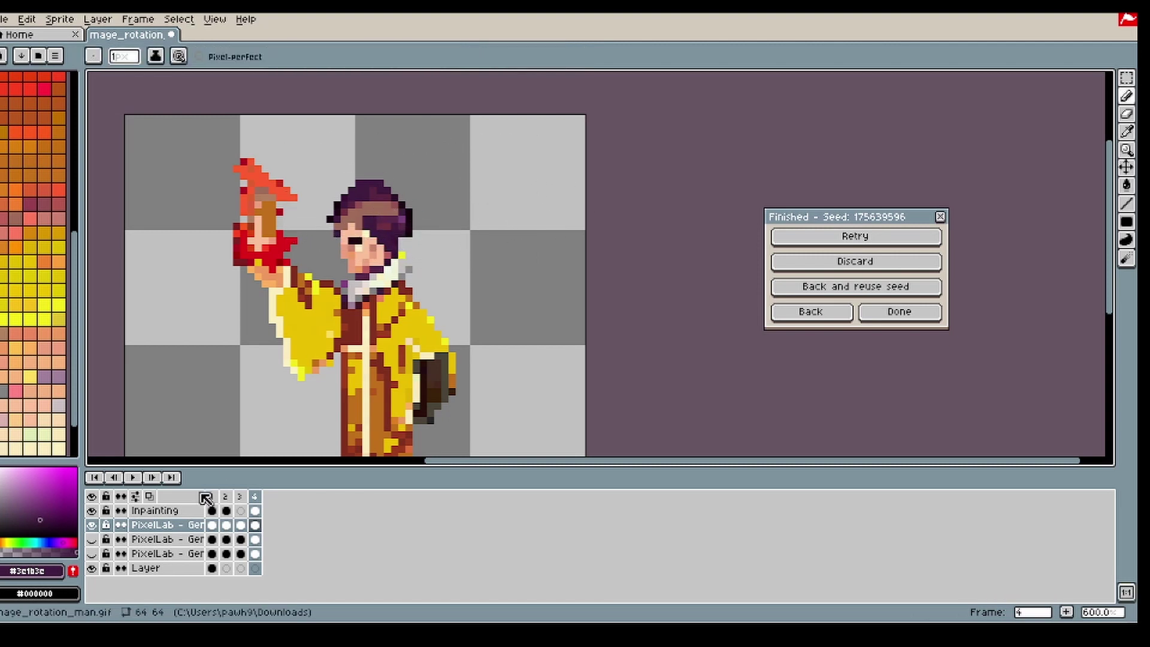
- Erase the inpainting mask over the raised sleeve in frame 2 with an enlarged eraser
{"action": "left_click", "coordinate": [225, 497]}
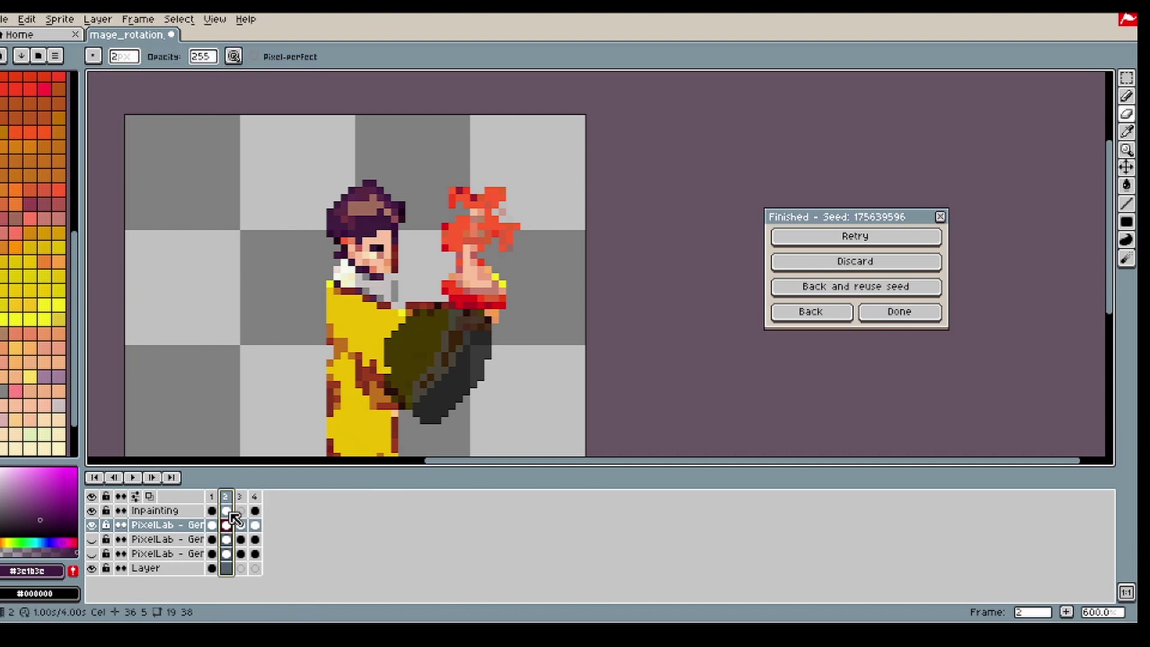
{"action": "left_click", "coordinate": [229, 511]}
{"action": "key", "text": "plus"}
{"action": "key", "text": "plus"}
{"action": "key", "text": "plus"}
{"action": "key", "text": "plus"}
{"action": "key", "text": "plus"}
{"action": "mouse_move", "coordinate": [509, 305]}
{"action": "left_mouse_down"}
{"action": "mouse_move", "coordinate": [388, 355]}
{"action": "mouse_move", "coordinate": [378, 384]}
{"action": "left_mouse_up"}
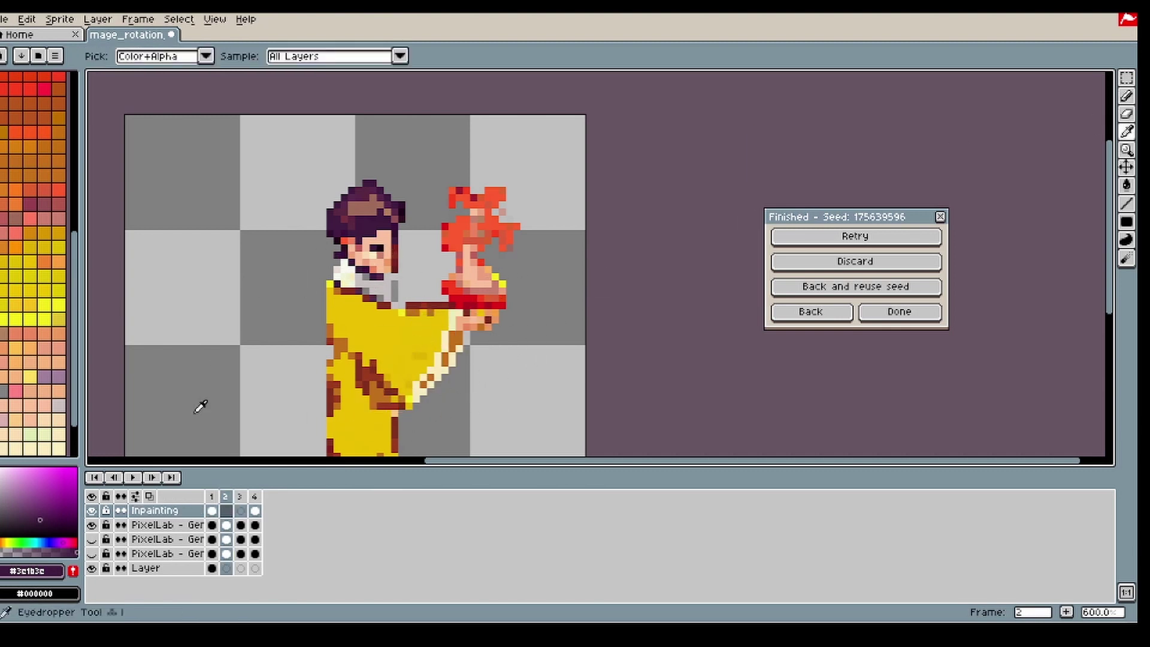
- Paint a black inpainting mask over the hair in frame 2
{"action": "left_click_drag", "start_coordinate": [18, 489], "coordinate": [1, 536]}
{"action": "key", "text": "b"}
{"action": "scroll", "coordinate": [350, 225], "scroll_direction": "down", "scroll_amount": 7}
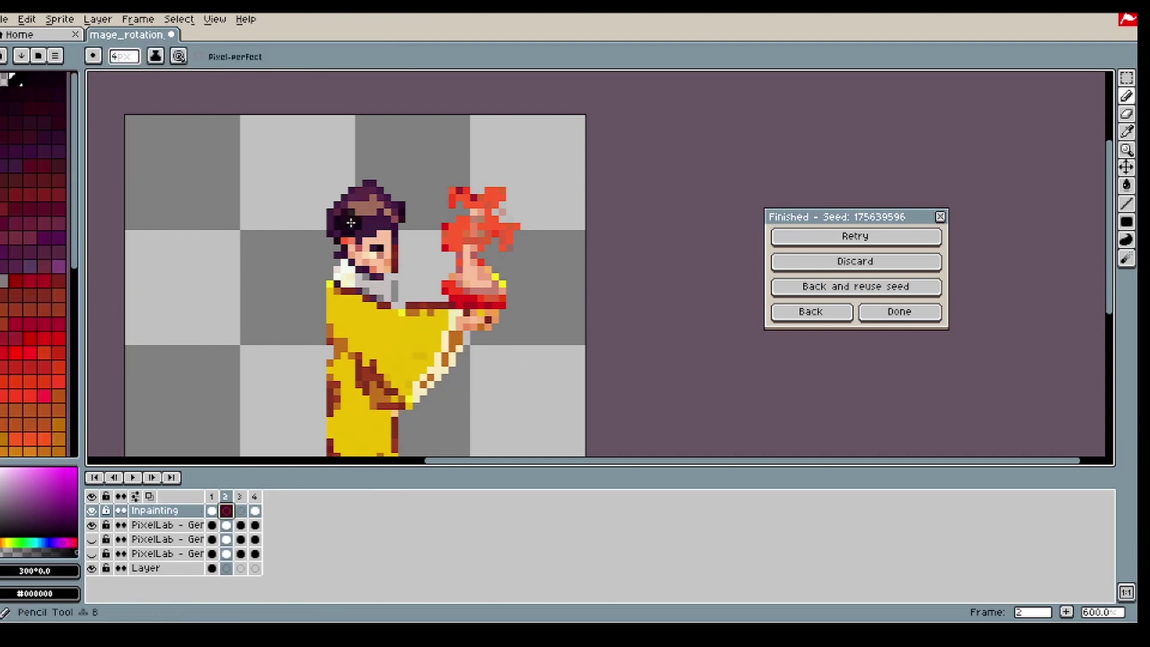
{"action": "left_click_drag", "start_coordinate": [378, 211], "coordinate": [348, 237]}
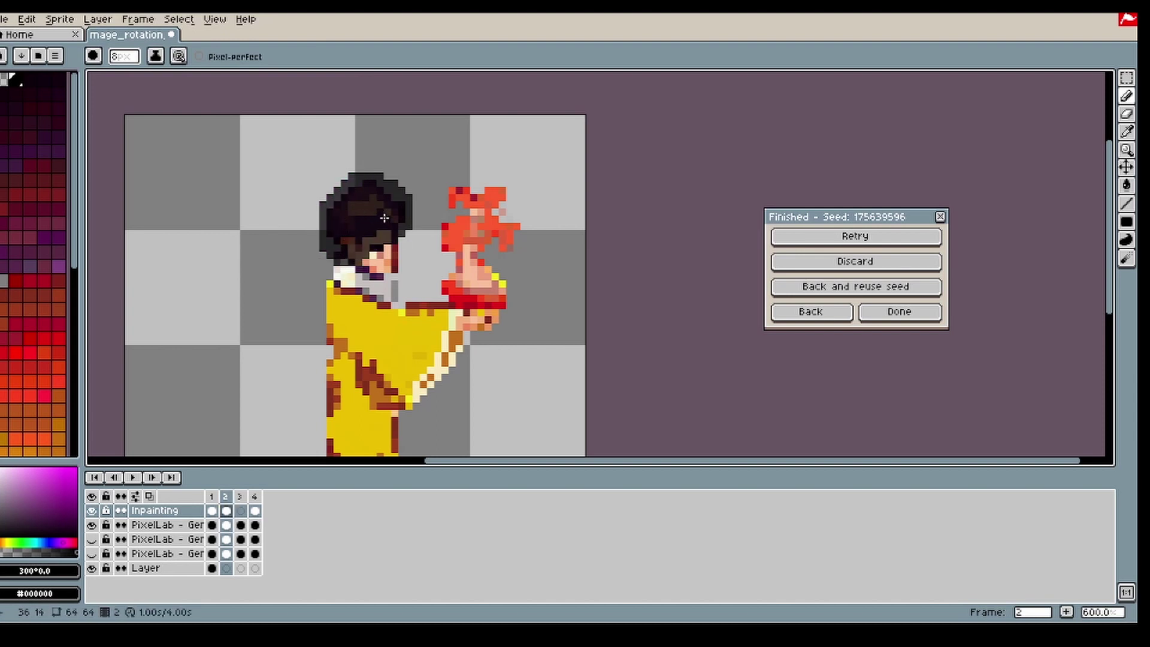
- Erase the dark red outline along the front of the face in frame 2 of the newest generation layer
{"action": "key", "text": "e"}
{"action": "scroll", "coordinate": [411, 270], "scroll_direction": "up", "scroll_amount": 6}
{"action": "left_click", "coordinate": [226, 524]}
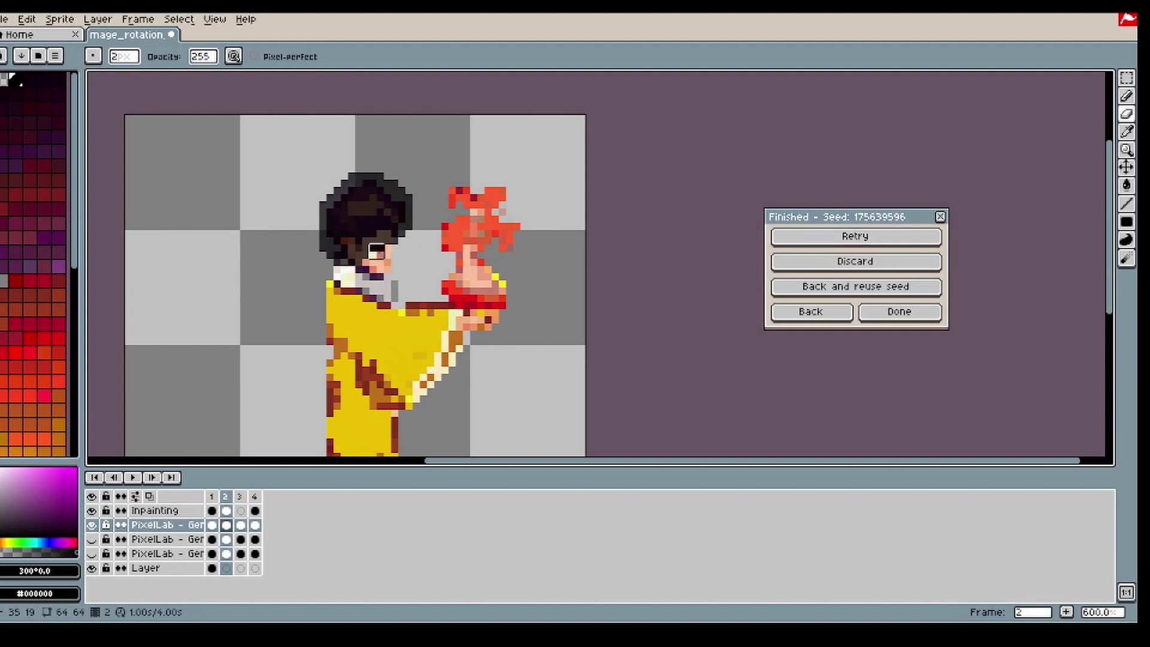
- Paint a black inpainting mask over the hair in frame 4
{"action": "key", "text": "Up"}
{"action": "left_click", "coordinate": [255, 510]}
{"action": "key", "text": "b"}
{"action": "left_click_drag", "start_coordinate": [51, 502], "coordinate": [0, 536]}
{"action": "mouse_move", "coordinate": [333, 208]}
{"action": "left_mouse_down"}
{"action": "mouse_move", "coordinate": [383, 187]}
{"action": "mouse_move", "coordinate": [396, 234]}
{"action": "mouse_move", "coordinate": [383, 180]}
{"action": "left_mouse_up"}
- Hide the Inpainting layer and enlarge the light brown hair highlight in frame 2 with #9f6b5a
{"action": "key", "text": "i"}
{"action": "left_click", "coordinate": [92, 510]}
{"action": "left_click", "coordinate": [386, 220]}
{"action": "key", "text": "Right"}
{"action": "key", "text": "Left"}
{"action": "left_click", "coordinate": [379, 210]}
{"action": "key", "text": "Right"}
{"action": "key", "text": "Right"}
{"action": "key", "text": "b"}
{"action": "key", "text": "Down"}
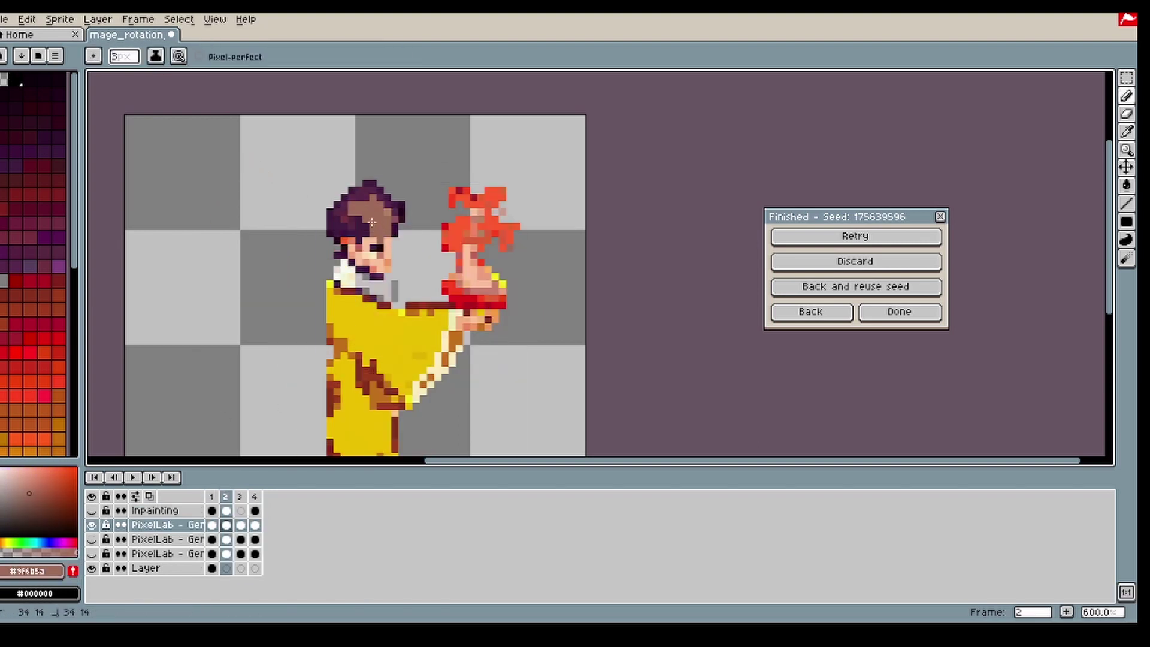
- Erase pixels along the top edge of the hair in frame 4 of the newest generation layer
{"action": "left_click", "coordinate": [256, 510]}
{"action": "left_click", "coordinate": [371, 223], "text": "alt"}
{"action": "left_click", "coordinate": [256, 524]}
{"action": "key", "text": "e"}
{"action": "left_click_drag", "start_coordinate": [362, 179], "coordinate": [405, 187]}
- Refine the front edge of the hair in frame 2 with a dark purple outline
{"action": "left_click", "coordinate": [225, 496]}
{"action": "key", "text": "b"}
{"action": "left_click", "coordinate": [389, 217], "text": "alt"}
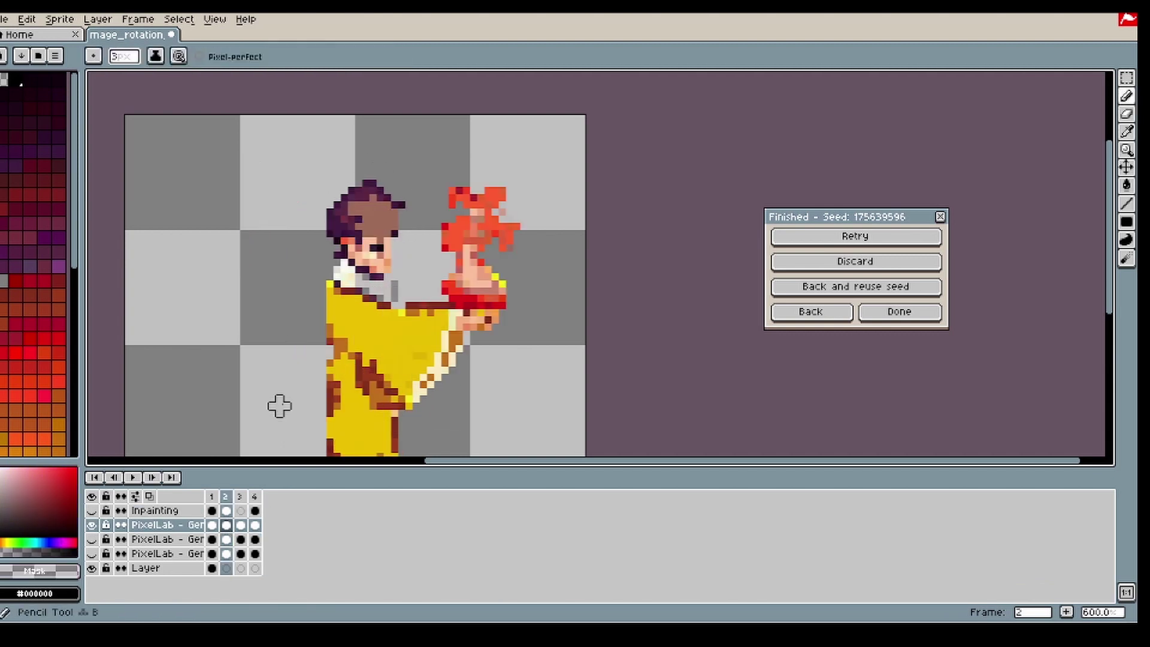
{"action": "left_click", "coordinate": [403, 218], "text": "alt"}
- Return to the rotation generation settings and touch up the back of frame 4's hair with dark purple #3f1b3f
{"action": "left_click", "coordinate": [808, 311]}
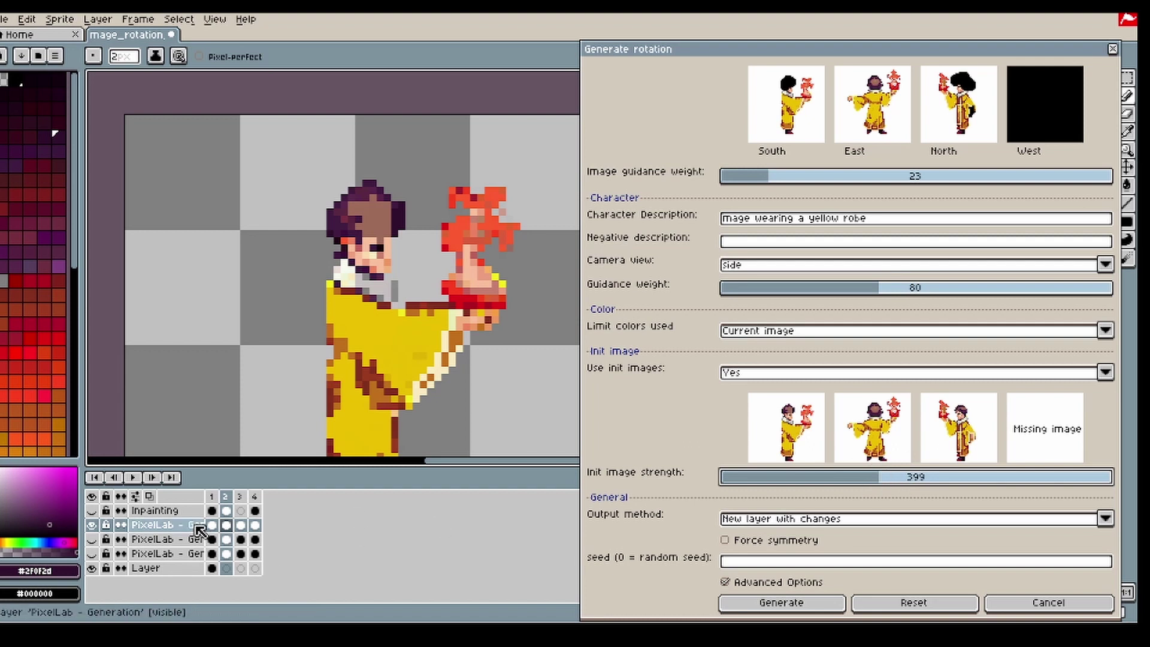
{"action": "left_click", "coordinate": [255, 524]}
{"action": "left_click", "coordinate": [330, 226], "text": "alt"}
{"action": "key", "text": "minus"}
- Check the edited frames, make frame 1 the starting frame and generate a new rotation with the current settings
{"action": "left_click", "coordinate": [212, 524]}
{"action": "scroll", "coordinate": [506, 368], "scroll_direction": "down", "scroll_amount": 2}
{"action": "key", "text": "Right"}
{"action": "key", "text": "Right"}
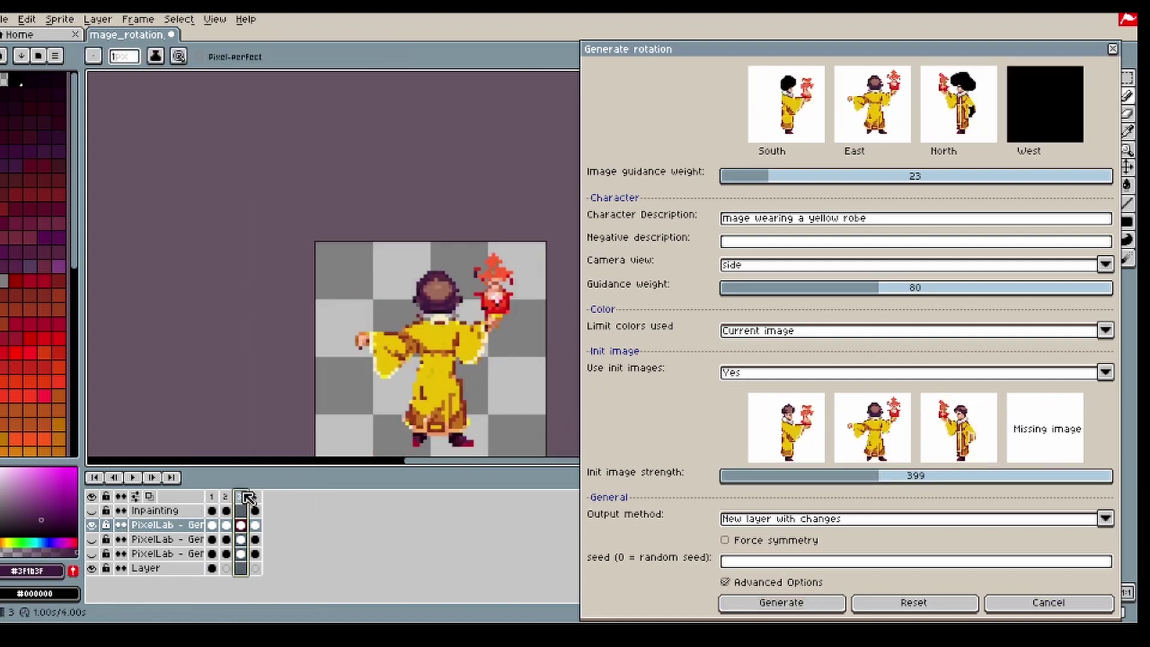
{"action": "scroll", "coordinate": [413, 443], "scroll_direction": "up", "scroll_amount": 2}
{"action": "key", "text": "alt"}
{"action": "scroll", "coordinate": [527, 437], "scroll_direction": "up", "scroll_amount": 2}
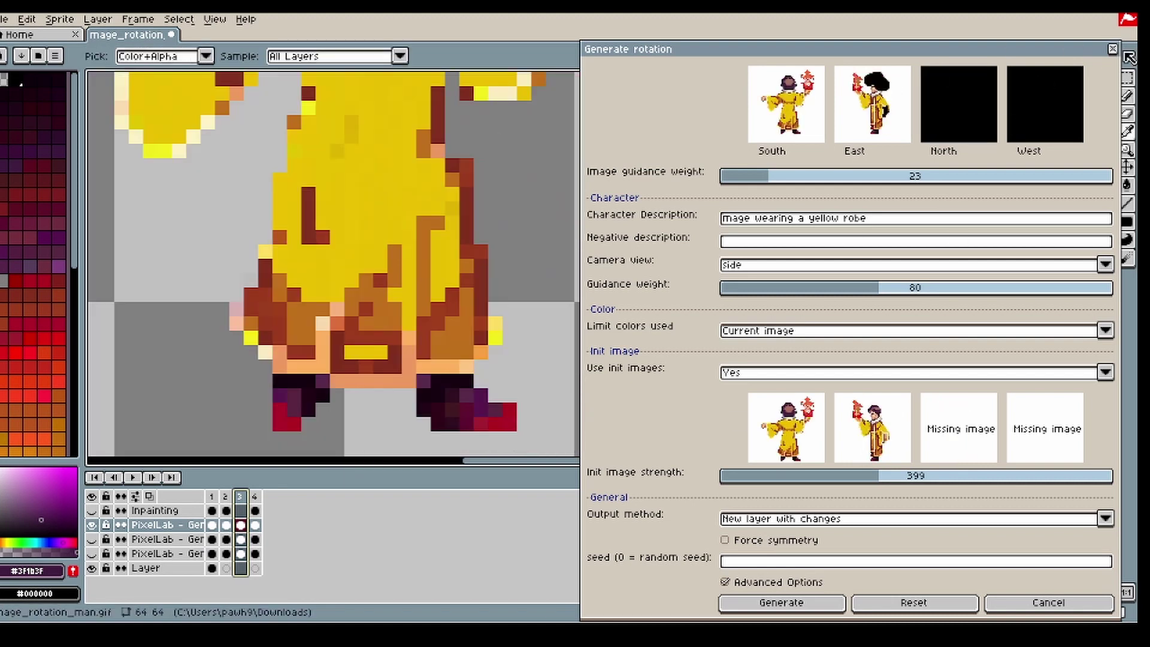
{"action": "left_click", "coordinate": [212, 528]}
{"action": "left_click", "coordinate": [801, 604]}
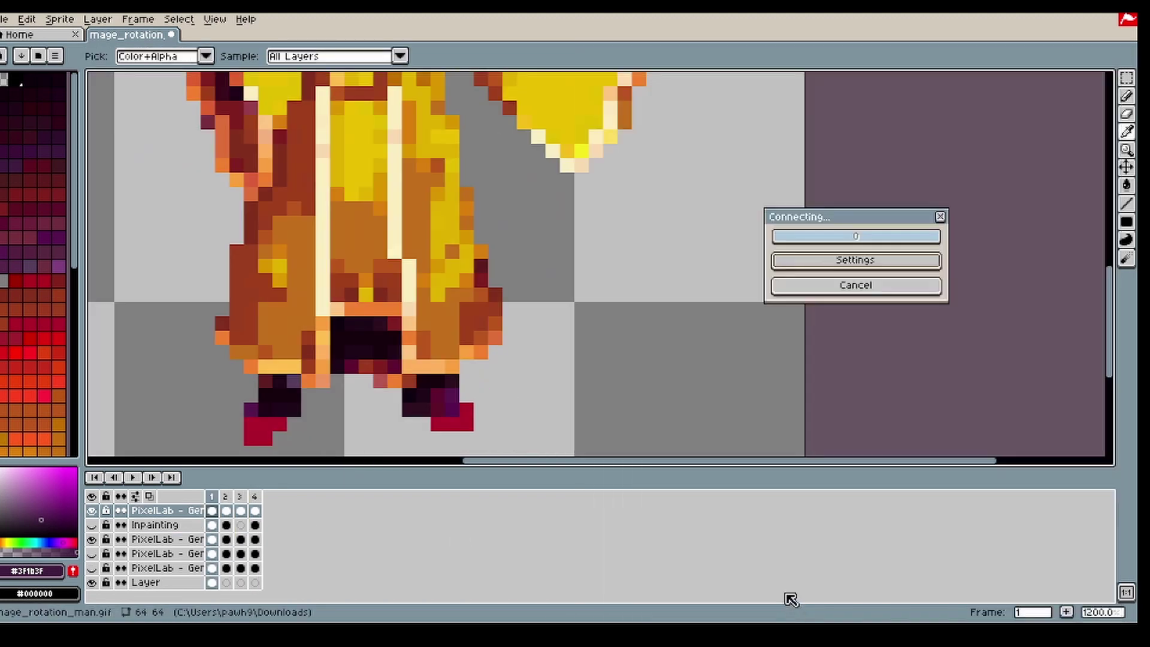
- Check frame 2 of the new rotation against the earlier layer and erase the stray black pixels behind the hair
{"action": "scroll", "coordinate": [482, 162], "scroll_direction": "down", "scroll_amount": 3}
{"action": "left_click", "coordinate": [231, 496]}
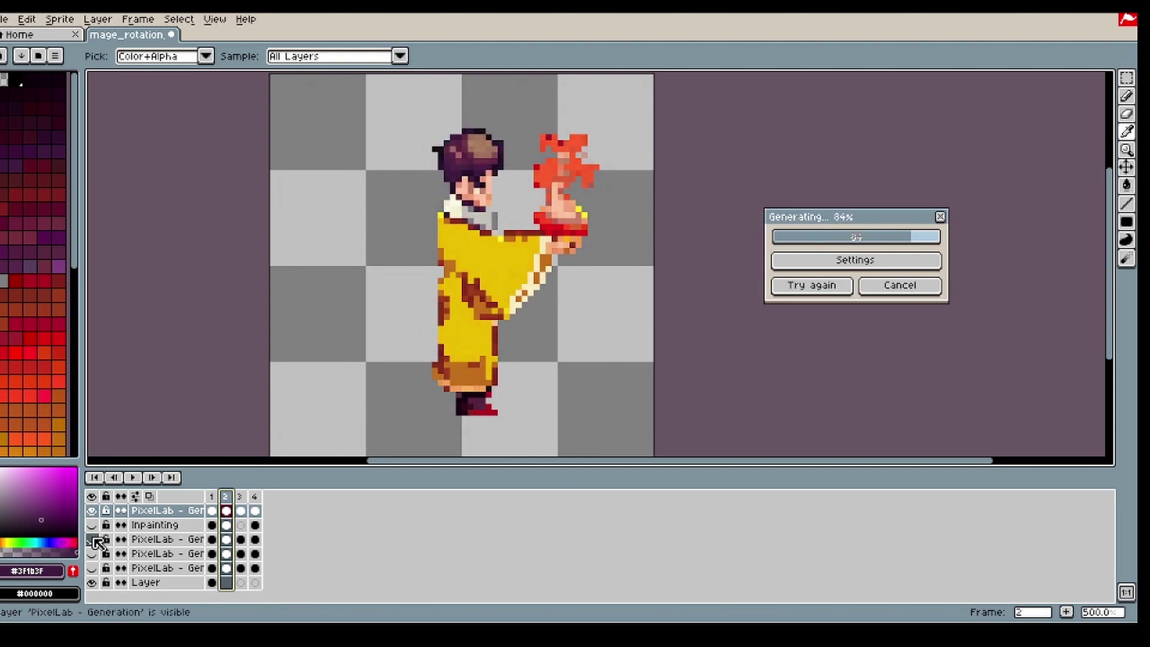
{"action": "left_click", "coordinate": [92, 509]}
{"action": "left_click", "coordinate": [92, 509]}
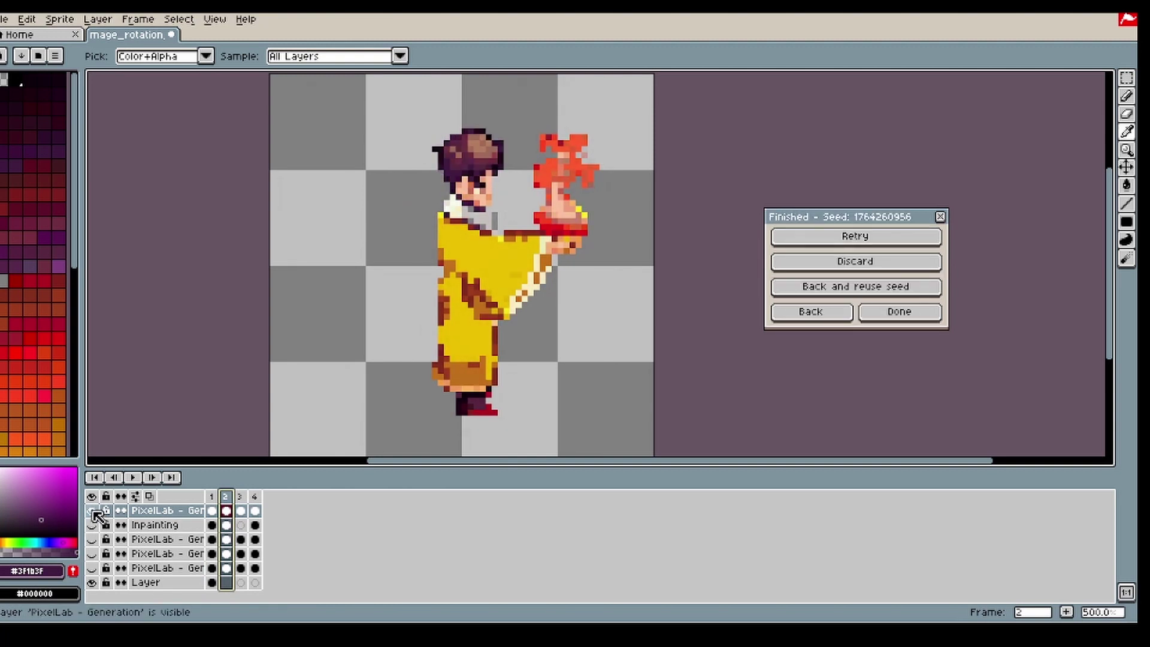
{"action": "scroll", "coordinate": [449, 92], "scroll_direction": "up", "scroll_amount": 5}
{"action": "left_click", "coordinate": [1127, 102]}
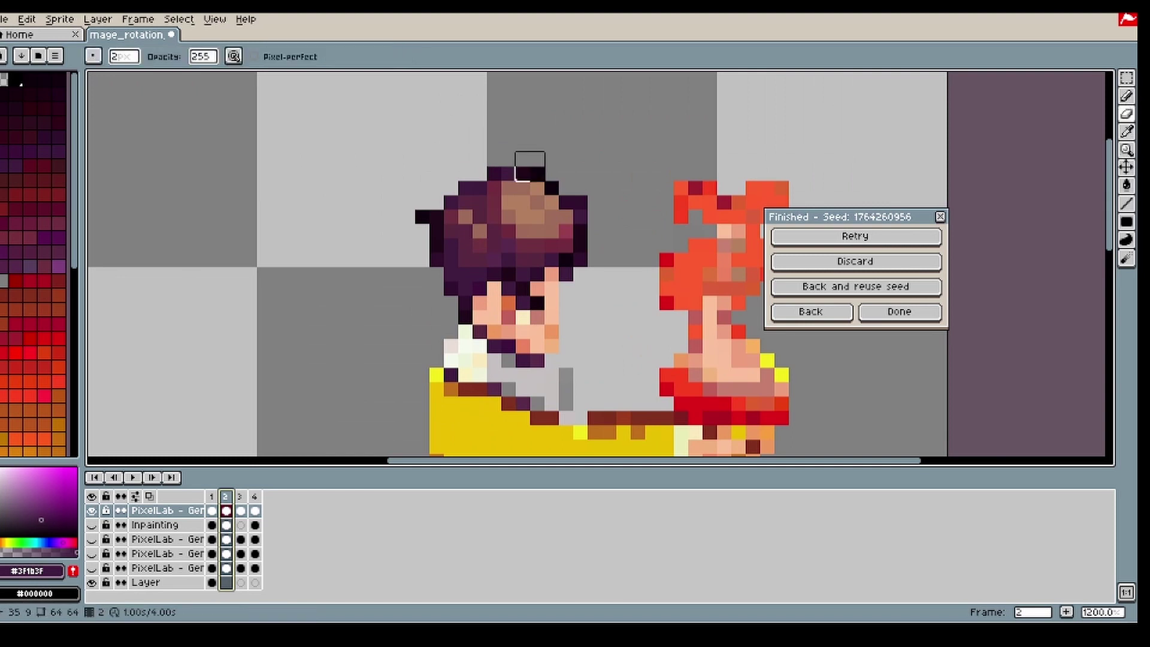
{"action": "left_click", "coordinate": [421, 219]}
- Erase the stray pixels around frame 4's hair outline and compare it with frames 1 and 2
{"action": "left_click", "coordinate": [256, 497]}
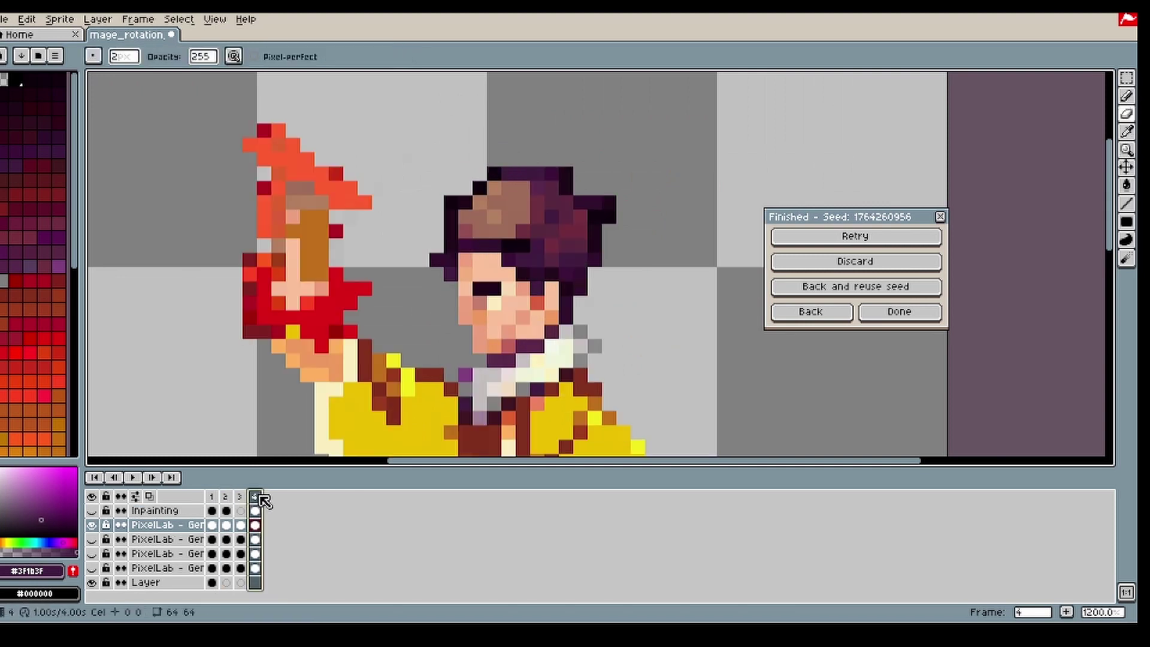
{"action": "scroll", "coordinate": [491, 173], "scroll_direction": "down", "scroll_amount": 3}
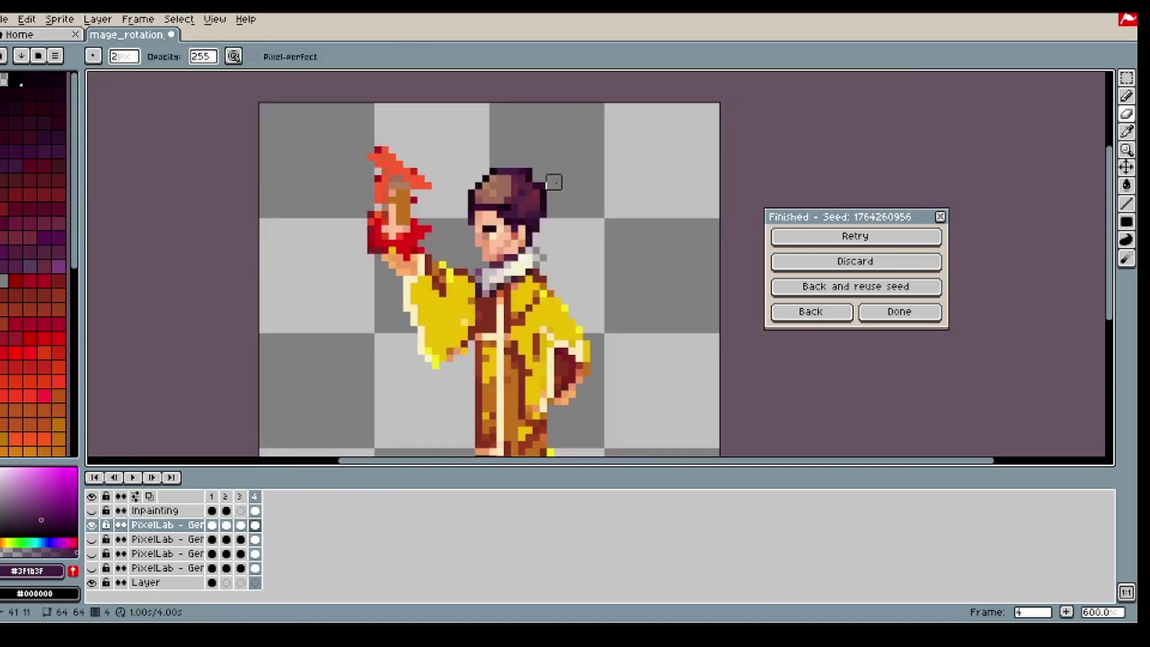
{"action": "key", "text": "i"}
{"action": "scroll", "coordinate": [539, 180], "scroll_direction": "up", "scroll_amount": 3}
{"action": "scroll", "coordinate": [461, 263], "scroll_direction": "down", "scroll_amount": 4}
{"action": "scroll", "coordinate": [480, 288], "scroll_direction": "up", "scroll_amount": 1}
{"action": "left_click", "coordinate": [226, 496]}
{"action": "left_click", "coordinate": [212, 496]}
{"action": "left_click", "coordinate": [225, 496]}
{"action": "left_click", "coordinate": [254, 496]}
{"action": "scroll", "coordinate": [441, 245], "scroll_direction": "up", "scroll_amount": 1}
{"action": "key", "text": "b"}
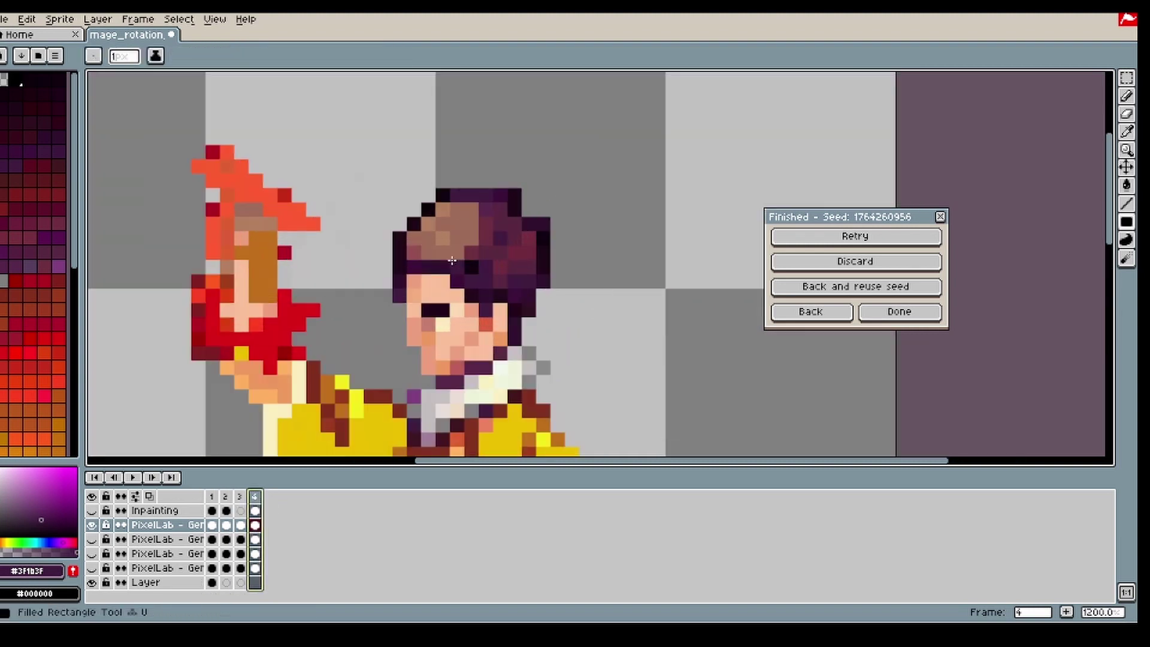
- Trim the pixels beside frame 3's hair and repaint the collar in cream with a red-brown #7f2f1d lower edge
{"action": "left_click", "coordinate": [240, 496]}
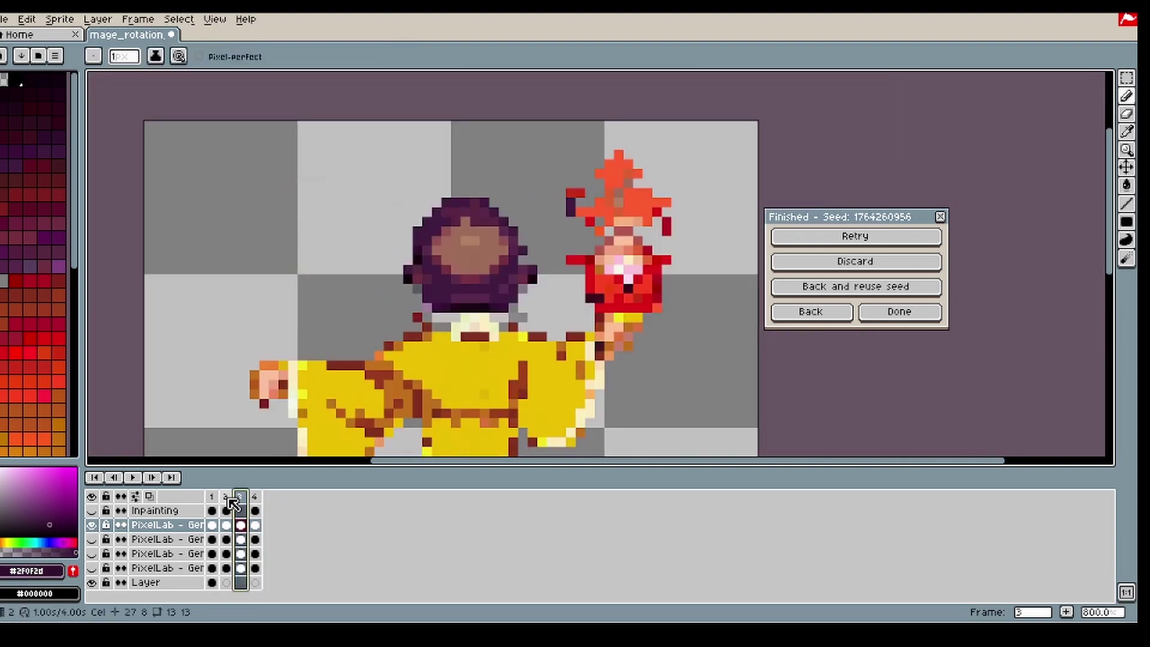
{"action": "key", "text": "e"}
{"action": "left_click_drag", "start_coordinate": [536, 274], "coordinate": [535, 255]}
{"action": "mouse_move", "coordinate": [471, 312]}
{"action": "left_mouse_down"}
{"action": "mouse_move", "coordinate": [484, 300]}
{"action": "mouse_move", "coordinate": [440, 324]}
{"action": "left_mouse_up"}
{"action": "left_click", "coordinate": [487, 323], "text": "alt"}
{"action": "key", "text": "b"}
{"action": "left_click", "coordinate": [482, 314], "text": "alt"}
{"action": "left_click", "coordinate": [478, 324]}
{"action": "left_click", "coordinate": [440, 327], "text": "alt"}
{"action": "left_click_drag", "start_coordinate": [516, 315], "coordinate": [459, 333]}
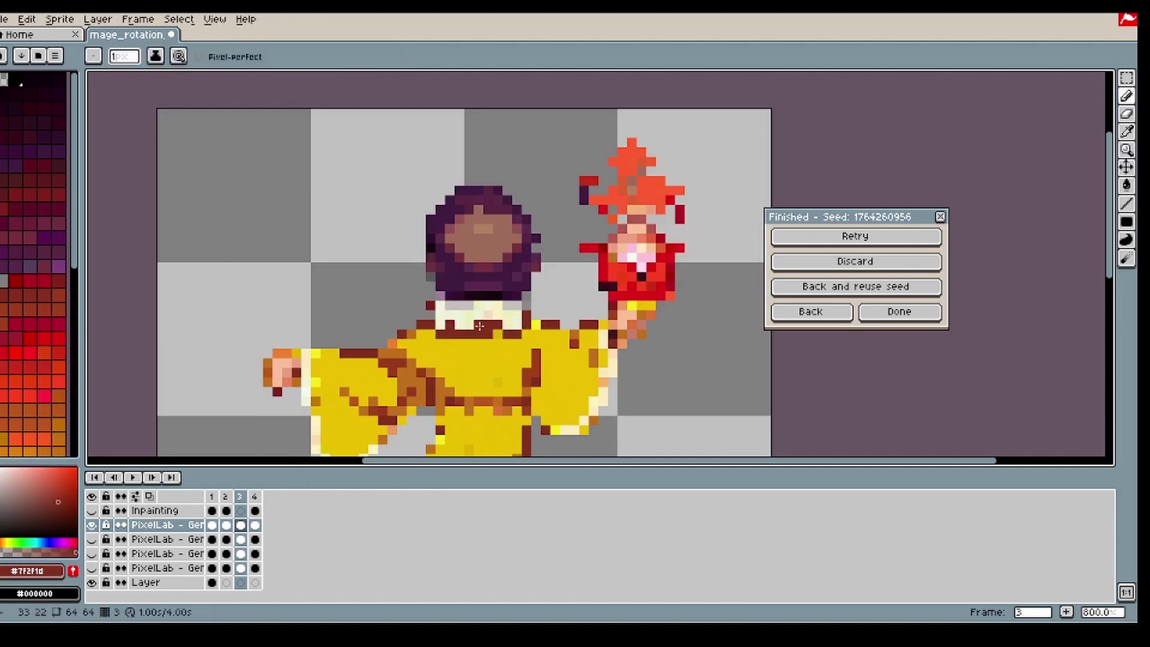
- Square off both ends of frame 3's collar with cream and light grey #c4bfbf pixels
{"action": "left_click", "coordinate": [459, 315], "text": "alt"}
{"action": "left_click_drag", "start_coordinate": [526, 305], "coordinate": [525, 315]}
{"action": "left_click", "coordinate": [430, 305]}
{"action": "left_click", "coordinate": [449, 306], "text": "alt"}
{"action": "left_click_drag", "start_coordinate": [439, 305], "coordinate": [430, 315]}
{"action": "scroll", "coordinate": [521, 281], "scroll_direction": "down", "scroll_amount": 2}
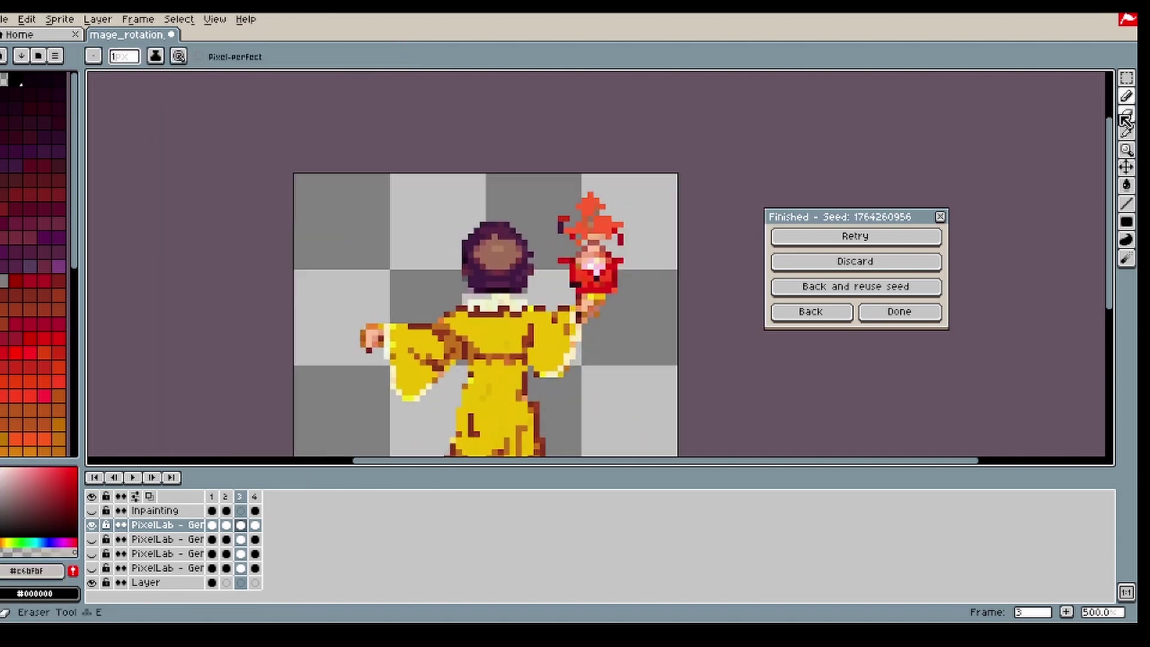
- Compare the poses in frames 2 and 4 with frame 3 and inspect the feet in frame 3
{"action": "left_click", "coordinate": [1126, 114]}
{"action": "left_click", "coordinate": [227, 496]}
{"action": "left_click", "coordinate": [255, 496]}
{"action": "left_click_drag", "start_coordinate": [484, 445], "coordinate": [466, 409]}
{"action": "scroll", "coordinate": [465, 411], "scroll_direction": "down", "scroll_amount": 2}
{"action": "scroll", "coordinate": [464, 414], "scroll_direction": "up", "scroll_amount": 2}
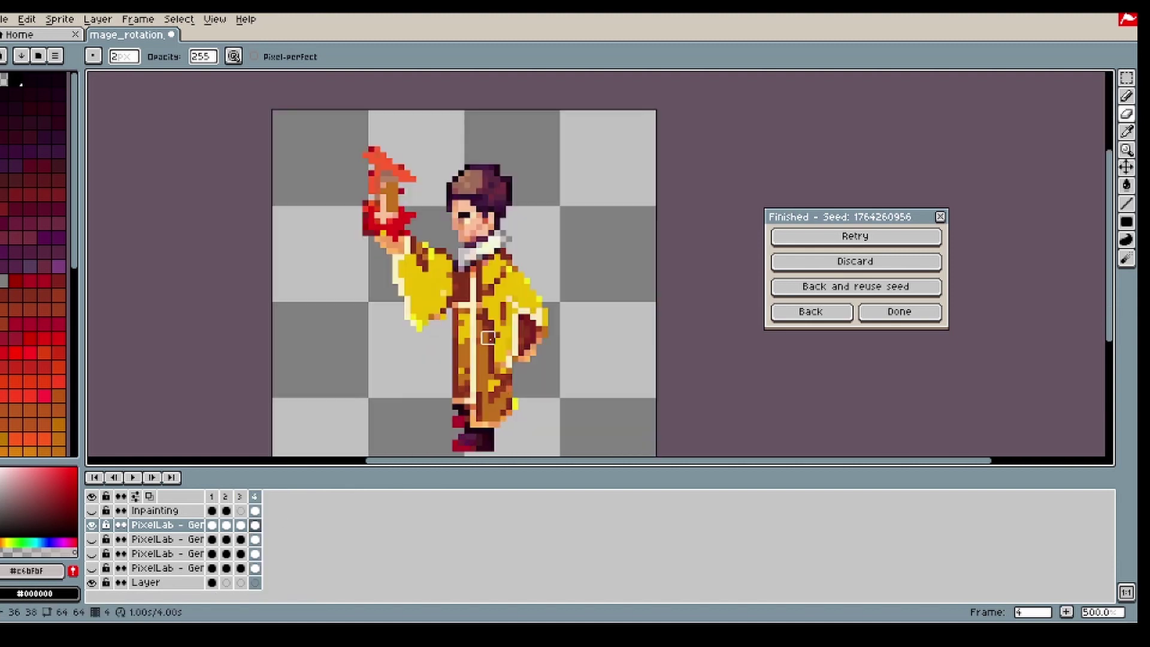
{"action": "key", "text": "Left"}
{"action": "scroll", "coordinate": [470, 338], "scroll_direction": "down", "scroll_amount": 1}
{"action": "scroll", "coordinate": [503, 413], "scroll_direction": "up", "scroll_amount": 5}
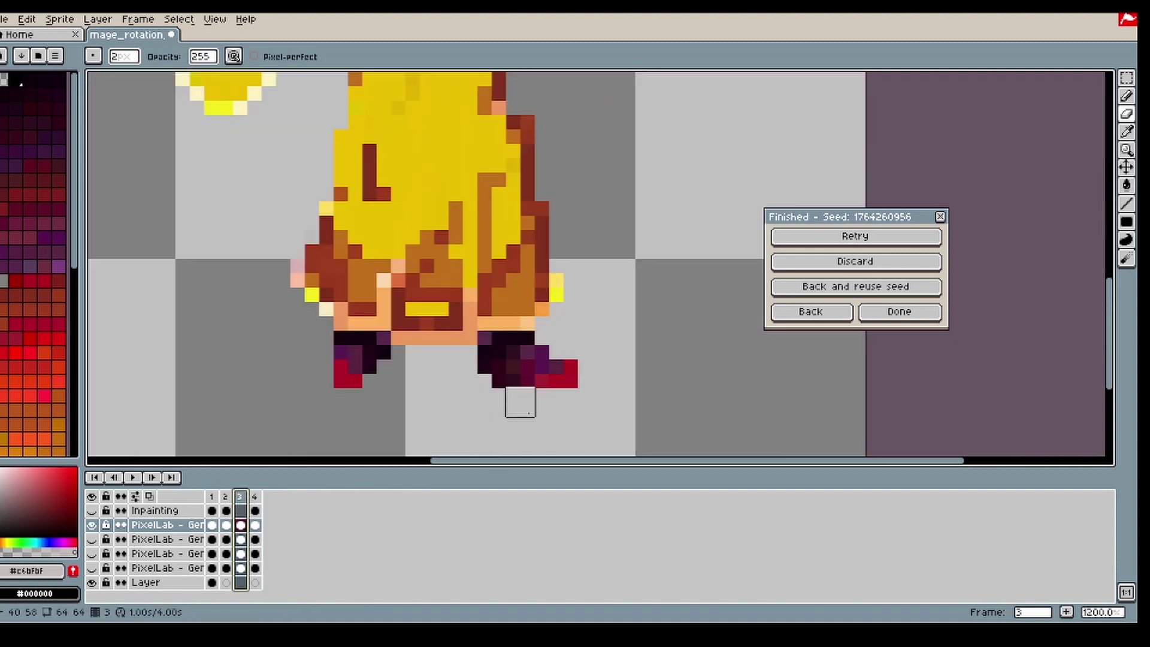
- Extend the left boot in frame 3 with crimson and purple #56184f and trim the right boot's pointed toe
{"action": "key", "text": "i"}
{"action": "left_click", "coordinate": [345, 375]}
{"action": "key", "text": "b"}
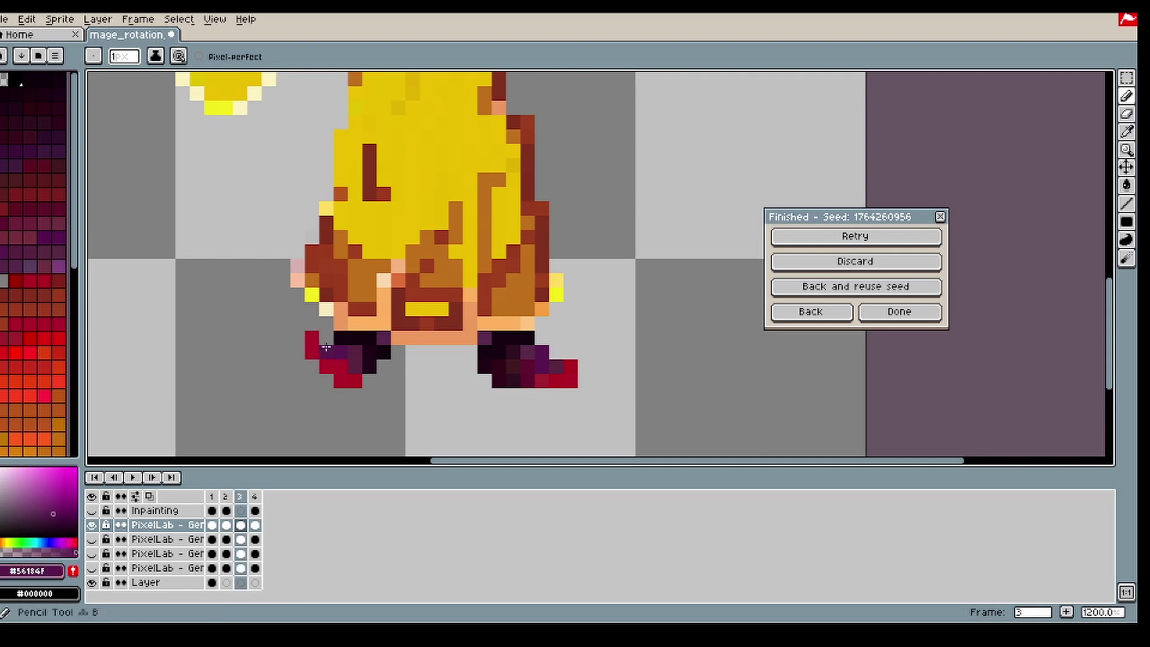
{"action": "left_click", "coordinate": [327, 340]}
{"action": "left_click", "coordinate": [542, 380], "text": "alt"}
{"action": "key", "text": "e"}
{"action": "mouse_move", "coordinate": [542, 338]}
{"action": "left_mouse_down"}
{"action": "mouse_move", "coordinate": [514, 381]}
{"action": "mouse_move", "coordinate": [534, 387]}
{"action": "left_mouse_up"}
- Shift frame 3's right boot left and its left boot right, and fill the inner boot edge with near-black #13000e
{"action": "key", "text": "m"}
{"action": "left_click_drag", "start_coordinate": [590, 350], "coordinate": [482, 382]}
{"action": "key", "text": "Left"}
{"action": "key", "text": "e"}
{"action": "left_click", "coordinate": [1126, 78]}
{"action": "left_click_drag", "start_coordinate": [294, 333], "coordinate": [361, 400]}
{"action": "key", "text": "Right"}
{"action": "key", "text": "b"}
{"action": "left_click", "coordinate": [369, 339], "text": "alt"}
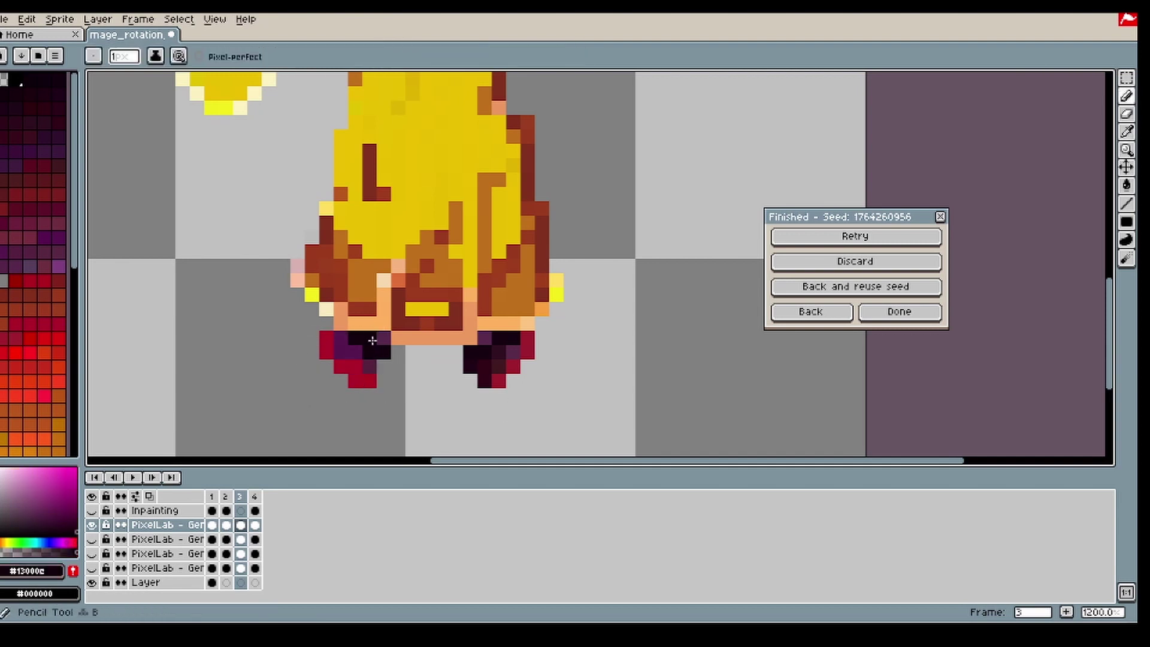
{"action": "left_click", "coordinate": [382, 338]}
- Touch up the raised hand below the fireball in frame 3 with skin tone #f9bf9b
{"action": "scroll", "coordinate": [465, 376], "scroll_direction": "down", "scroll_amount": 5}
{"action": "scroll", "coordinate": [422, 359], "scroll_direction": "up", "scroll_amount": 1}
{"action": "left_click", "coordinate": [429, 307], "text": "alt"}
{"action": "scroll", "coordinate": [581, 180], "scroll_direction": "up", "scroll_amount": 1}
{"action": "key", "text": "e"}
{"action": "key", "text": "b"}
{"action": "scroll", "coordinate": [607, 222], "scroll_direction": "up", "scroll_amount": 2}
{"action": "left_click", "coordinate": [580, 226], "text": "alt"}
{"action": "left_click_drag", "start_coordinate": [594, 227], "coordinate": [607, 227]}
{"action": "scroll", "coordinate": [623, 222], "scroll_direction": "down", "scroll_amount": 2}
{"action": "key", "text": "e"}
- Nudge the fireball area in frame 3 down by one pixel and deselect it
{"action": "key", "text": "m"}
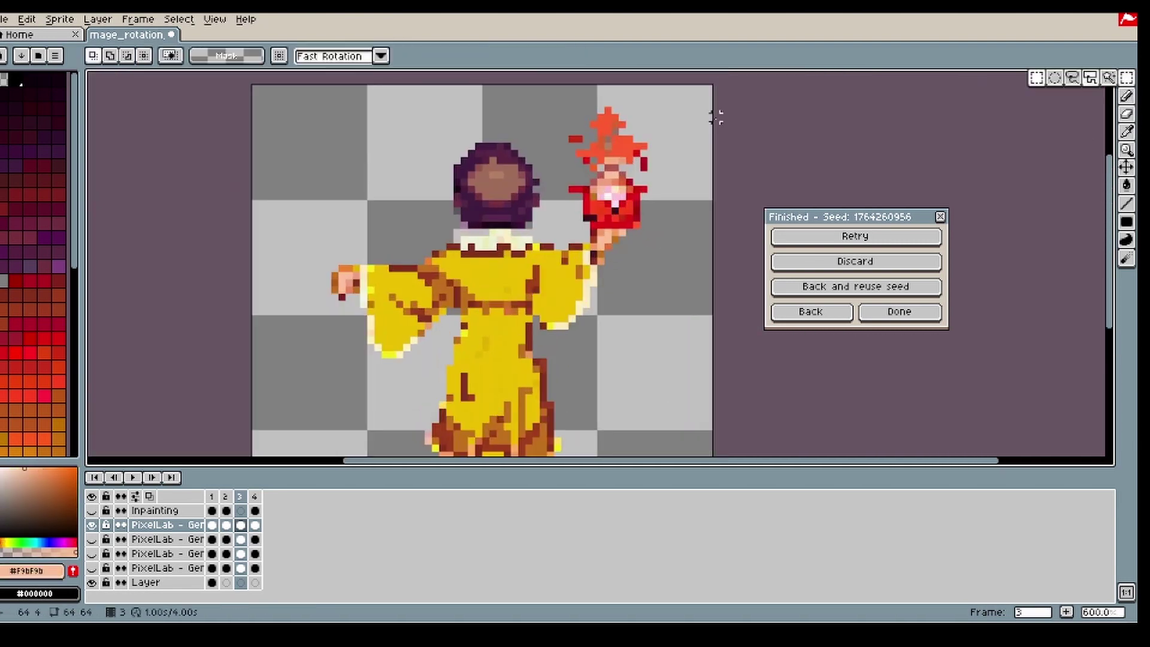
{"action": "left_click_drag", "start_coordinate": [681, 89], "coordinate": [564, 245]}
{"action": "key", "text": "Down"}
{"action": "key", "text": "ctrl+d"}
- Soften the front hair outline in frame 4 with reddish purple #6f2f3f
{"action": "left_click_drag", "start_coordinate": [242, 496], "coordinate": [254, 496]}
{"action": "scroll", "coordinate": [371, 149], "scroll_direction": "down", "scroll_amount": 1}
{"action": "scroll", "coordinate": [474, 156], "scroll_direction": "up", "scroll_amount": 2}
{"action": "key", "text": "i"}
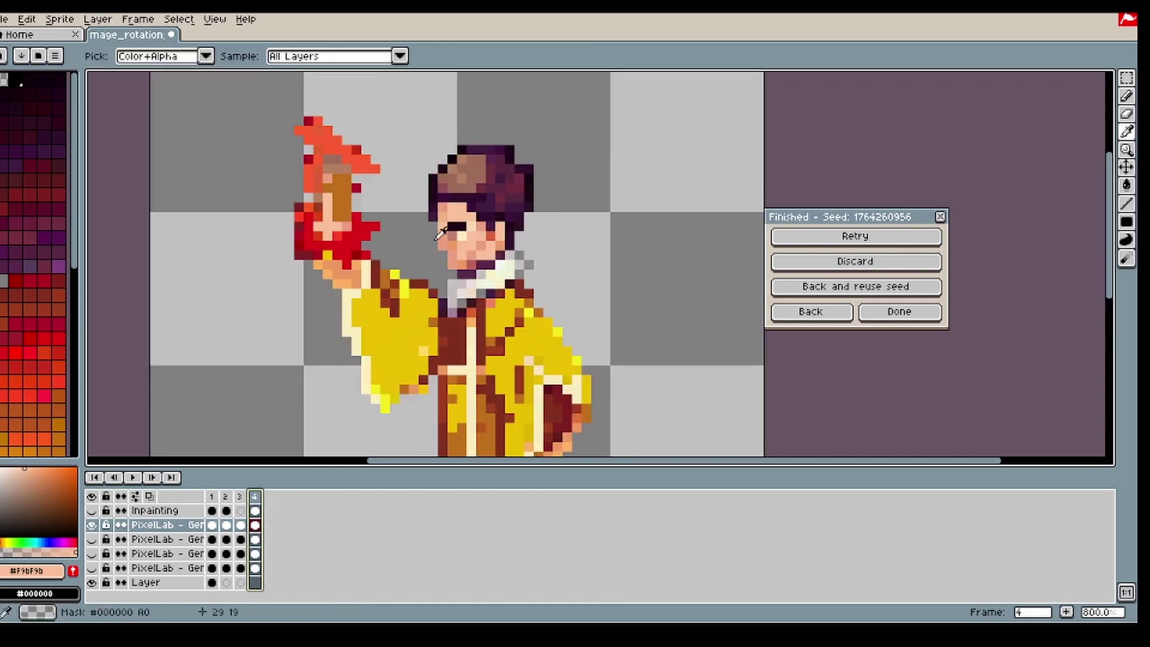
{"action": "left_click", "coordinate": [430, 189]}
{"action": "key", "text": "b"}
{"action": "scroll", "coordinate": [522, 220], "scroll_direction": "down", "scroll_amount": 2}
{"action": "key", "text": "i"}
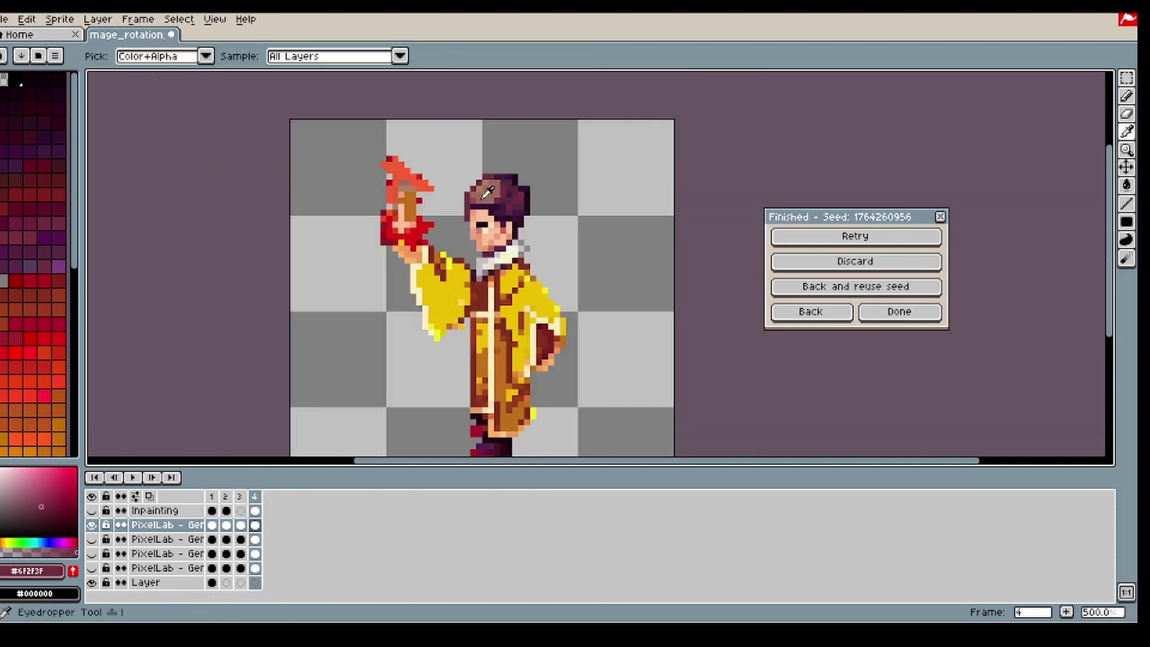
- Touch up frame 4's hair with dark purple #2f0f2d and compare frames 2 and 4
{"action": "left_click", "coordinate": [493, 201]}
{"action": "key", "text": "b"}
{"action": "left_click", "coordinate": [225, 496]}
{"action": "left_click", "coordinate": [255, 496]}
{"action": "scroll", "coordinate": [497, 258], "scroll_direction": "down", "scroll_amount": 1}
{"action": "scroll", "coordinate": [744, 297], "scroll_direction": "down", "scroll_amount": 1}
{"action": "left_click", "coordinate": [226, 496]}
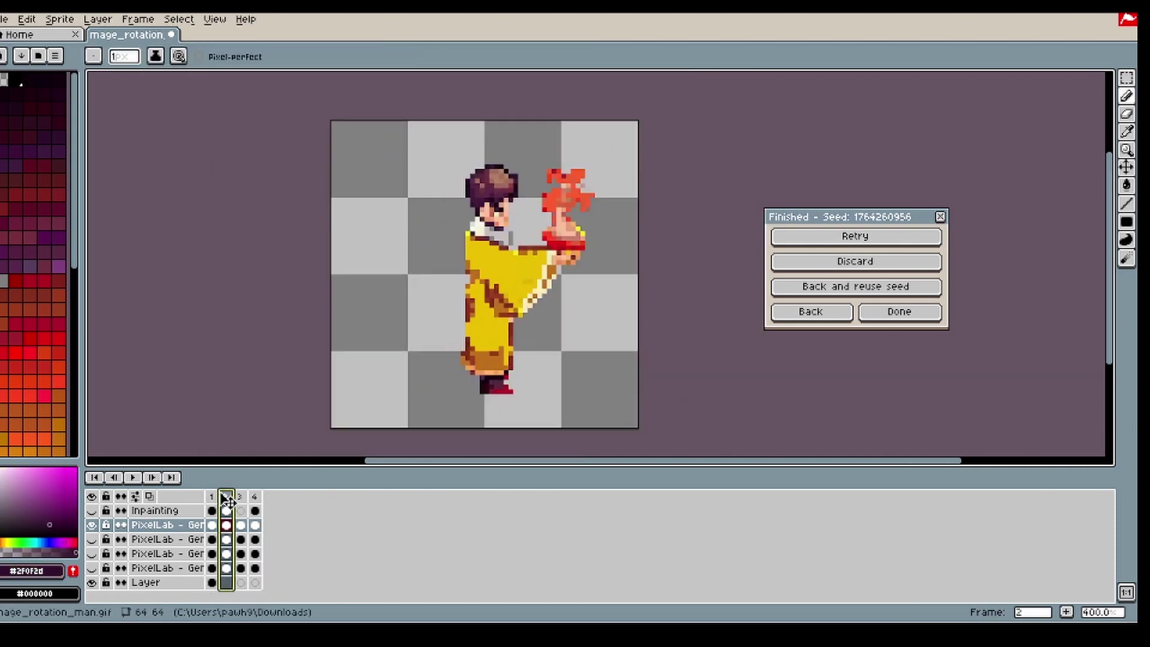
- Clear the old inpainting masks from frames 2 to 4, show the Inpainting layer and set the colour to black
{"action": "left_click", "coordinate": [212, 496]}
{"action": "left_click_drag", "start_coordinate": [226, 510], "coordinate": [255, 510]}
{"action": "key", "text": "Delete"}
{"action": "left_click", "coordinate": [226, 511]}
{"action": "left_click", "coordinate": [33, 508]}
{"action": "left_click_drag", "start_coordinate": [33, 508], "coordinate": [2, 536]}
{"action": "left_click", "coordinate": [92, 510]}
- Mask the fireballs in frames 2, 3 and 4 on the Inpainting layer with an 11 px brush
{"action": "scroll", "coordinate": [618, 203], "scroll_direction": "up", "scroll_amount": 3}
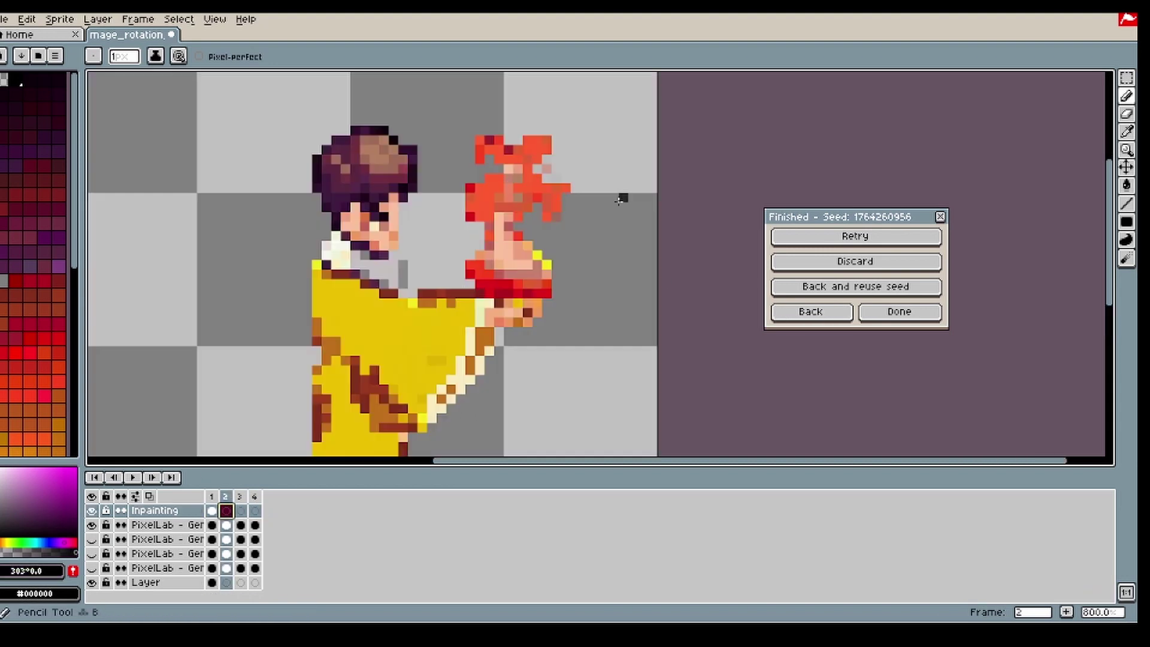
{"action": "scroll", "coordinate": [586, 233], "scroll_direction": "up", "scroll_amount": 10}
{"action": "mouse_move", "coordinate": [506, 255]}
{"action": "left_mouse_down"}
{"action": "mouse_move", "coordinate": [520, 179]}
{"action": "mouse_move", "coordinate": [481, 196]}
{"action": "mouse_move", "coordinate": [532, 119]}
{"action": "left_mouse_up"}
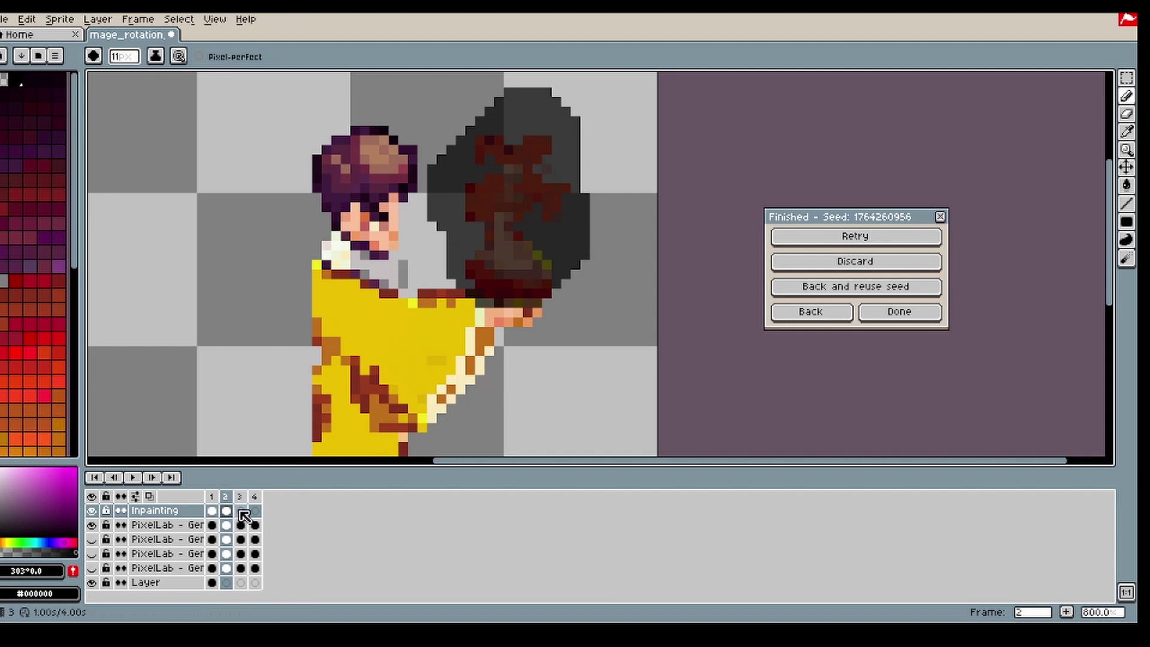
{"action": "left_click", "coordinate": [240, 511]}
{"action": "mouse_move", "coordinate": [491, 281]}
{"action": "left_mouse_down"}
{"action": "mouse_move", "coordinate": [521, 156]}
{"action": "mouse_move", "coordinate": [527, 198]}
{"action": "mouse_move", "coordinate": [544, 132]}
{"action": "mouse_move", "coordinate": [474, 113]}
{"action": "left_mouse_up"}
{"action": "left_click", "coordinate": [254, 510]}
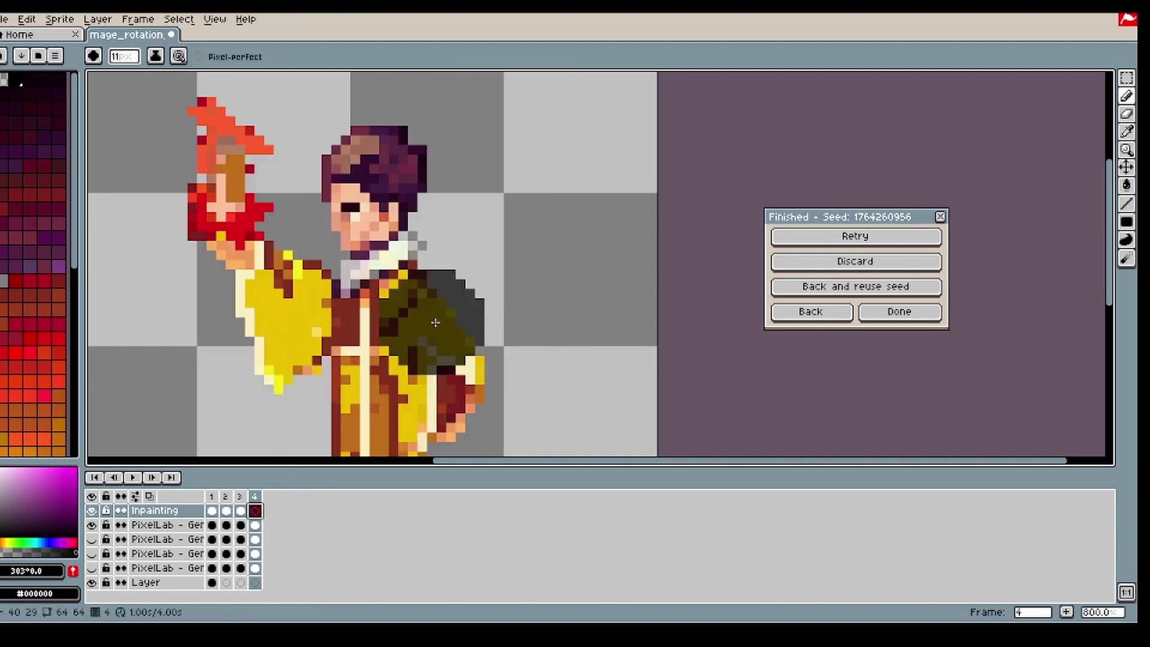
{"action": "mouse_move", "coordinate": [270, 200]}
{"action": "left_mouse_down"}
{"action": "mouse_move", "coordinate": [254, 212]}
{"action": "mouse_move", "coordinate": [216, 183]}
{"action": "mouse_move", "coordinate": [231, 131]}
{"action": "left_mouse_up"}
{"action": "left_click", "coordinate": [232, 155]}
- In the rotation settings, describe the character as "mage holding a fireball" with image guidance weight 25 and init image strength 299
{"action": "scroll", "coordinate": [241, 190], "scroll_direction": "down", "scroll_amount": 3}
{"action": "left_click", "coordinate": [211, 510]}
{"action": "left_click", "coordinate": [821, 315]}
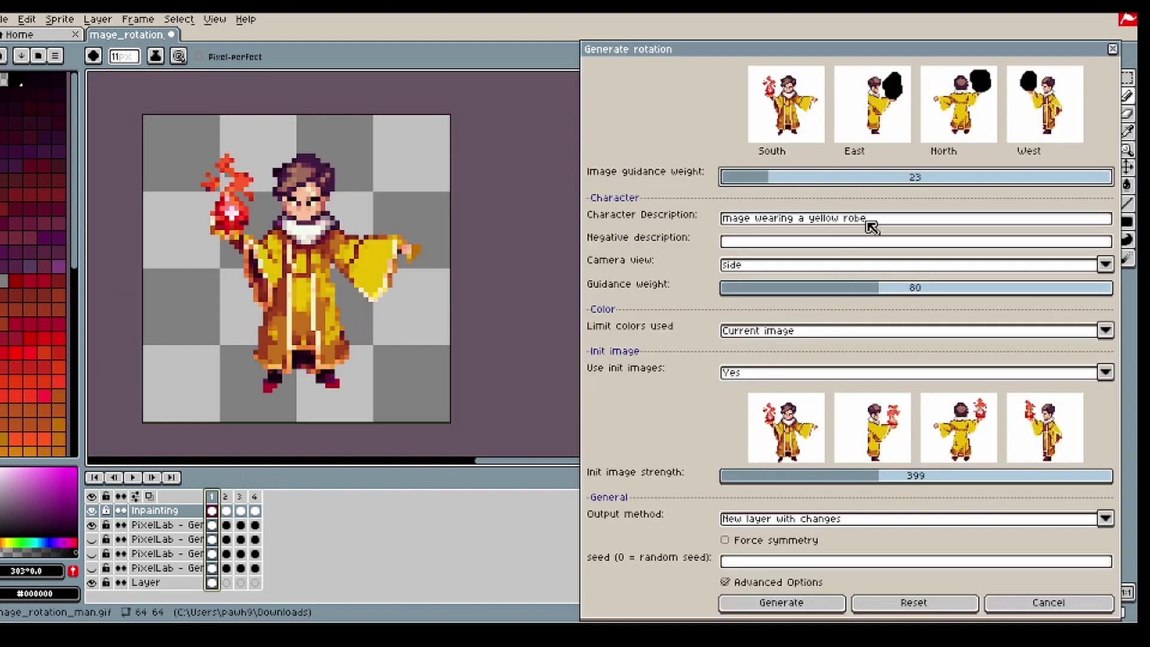
{"action": "left_click", "coordinate": [902, 220]}
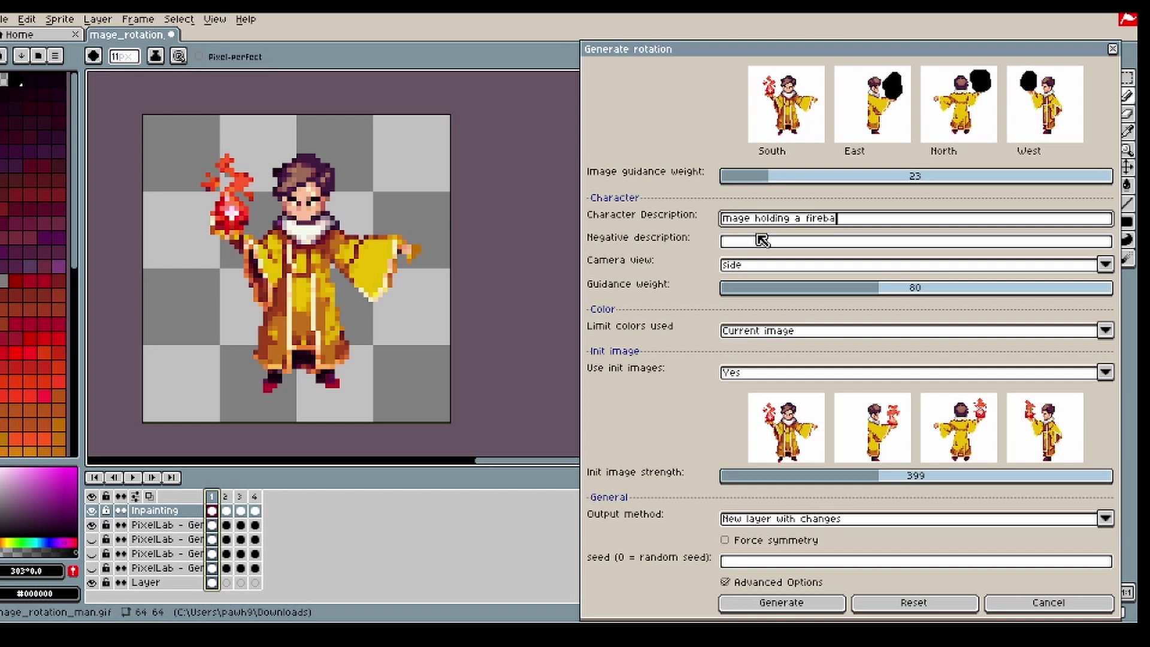
{"action": "left_click", "coordinate": [794, 179]}
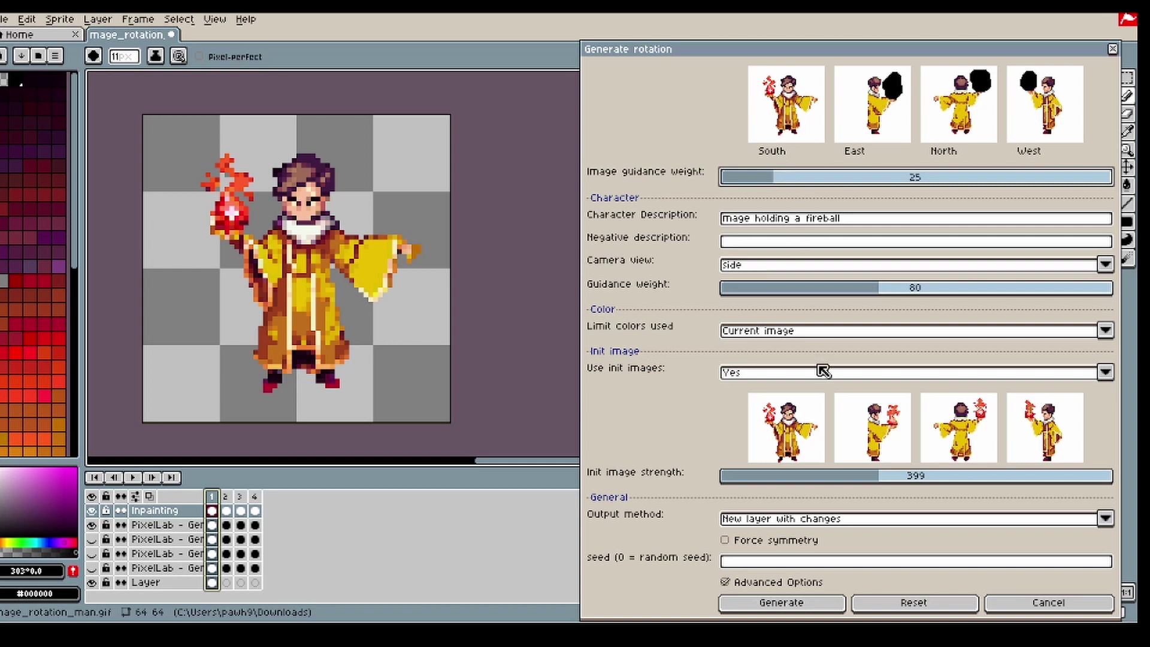
{"action": "left_click", "coordinate": [854, 479]}
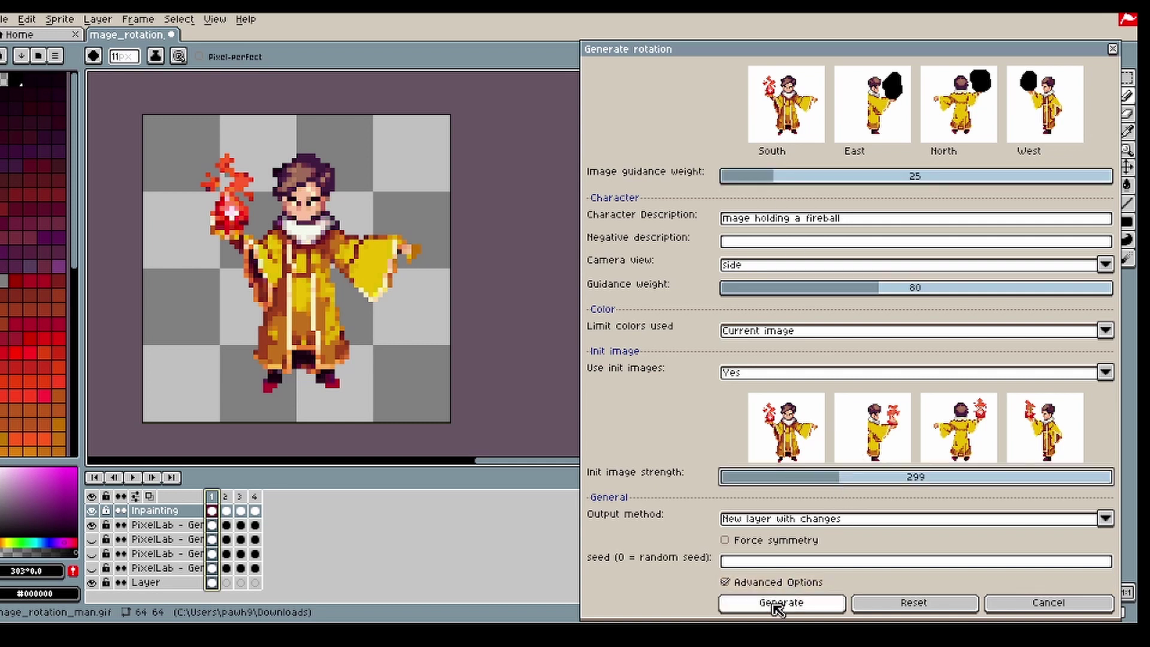
- Turn off init images and generate a new rotation starting from frame 1
{"action": "left_click", "coordinate": [239, 496]}
{"action": "left_click", "coordinate": [255, 497]}
{"action": "left_click", "coordinate": [225, 496]}
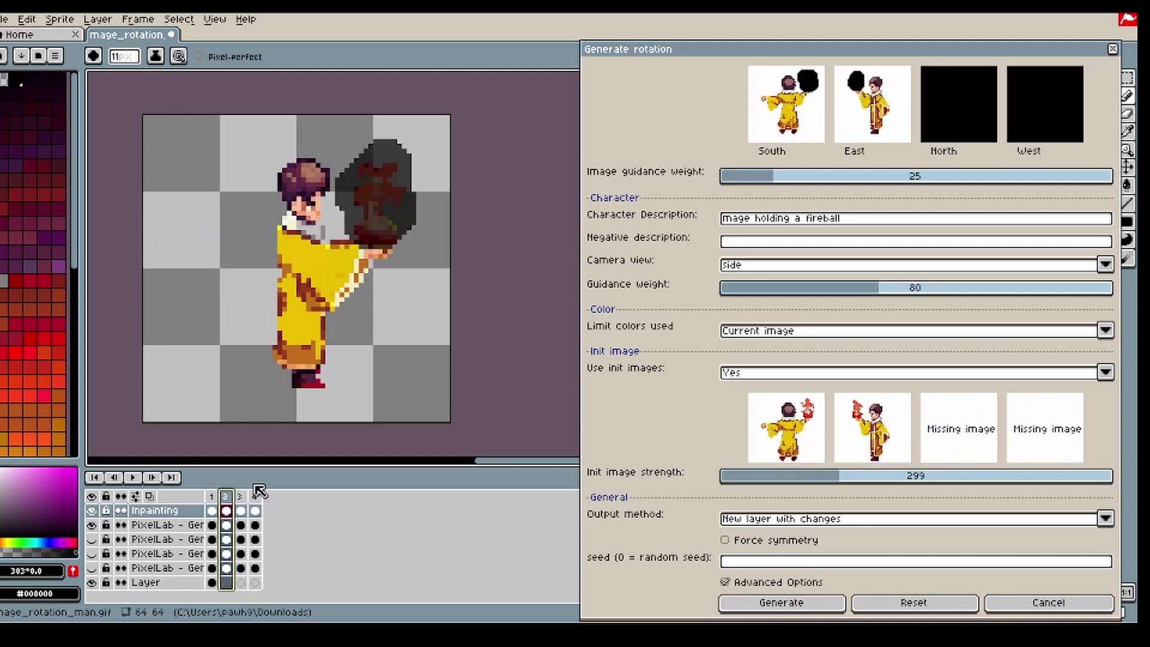
{"action": "left_click", "coordinate": [767, 376]}
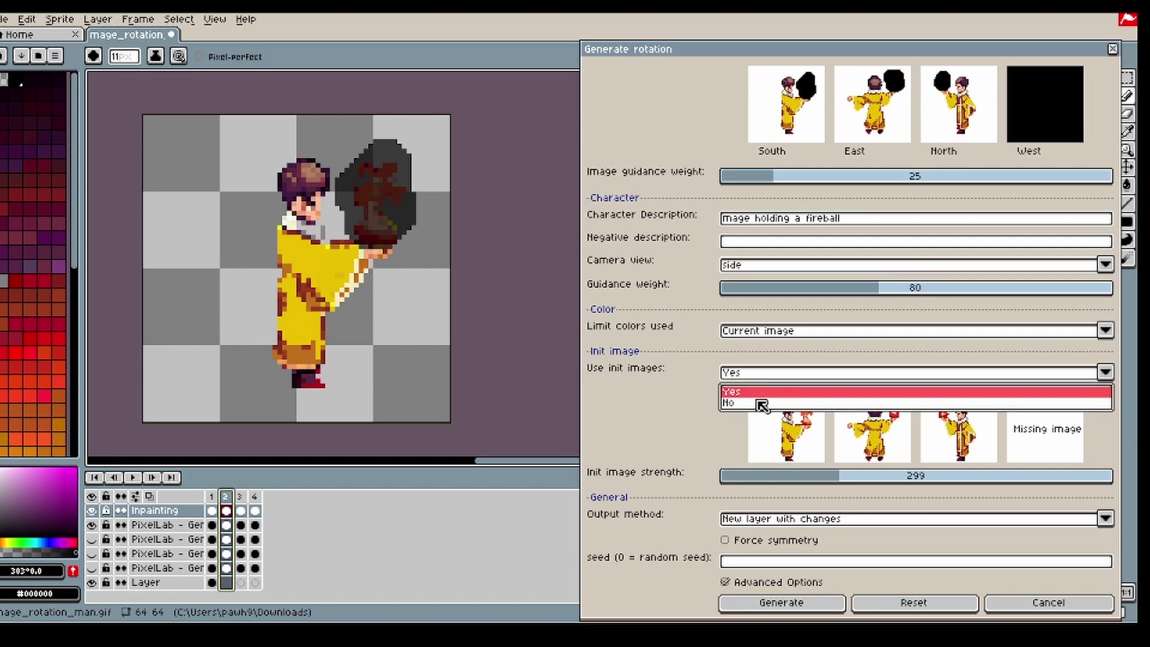
{"action": "left_click", "coordinate": [729, 403]}
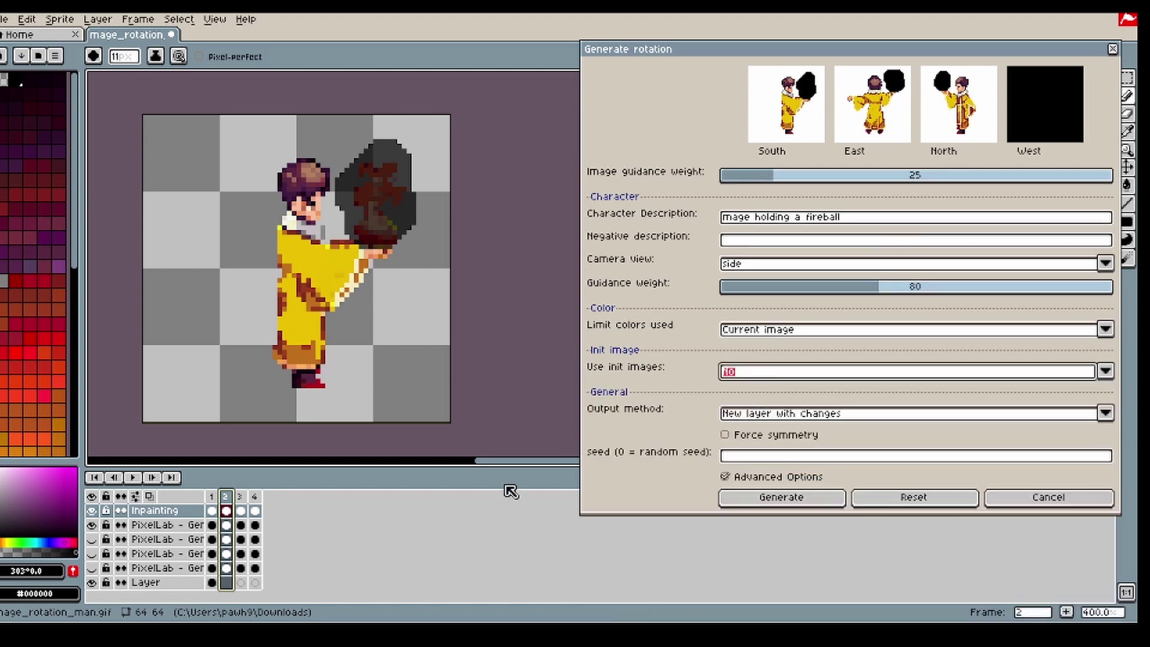
{"action": "left_click", "coordinate": [212, 510]}
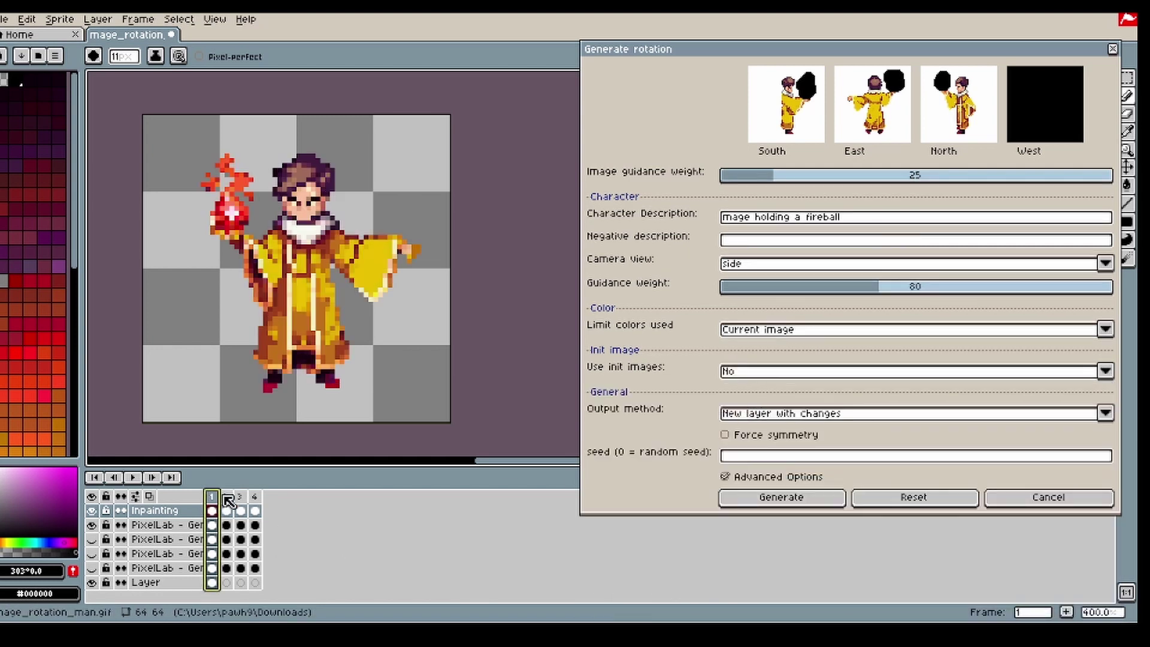
{"action": "left_click", "coordinate": [784, 507]}
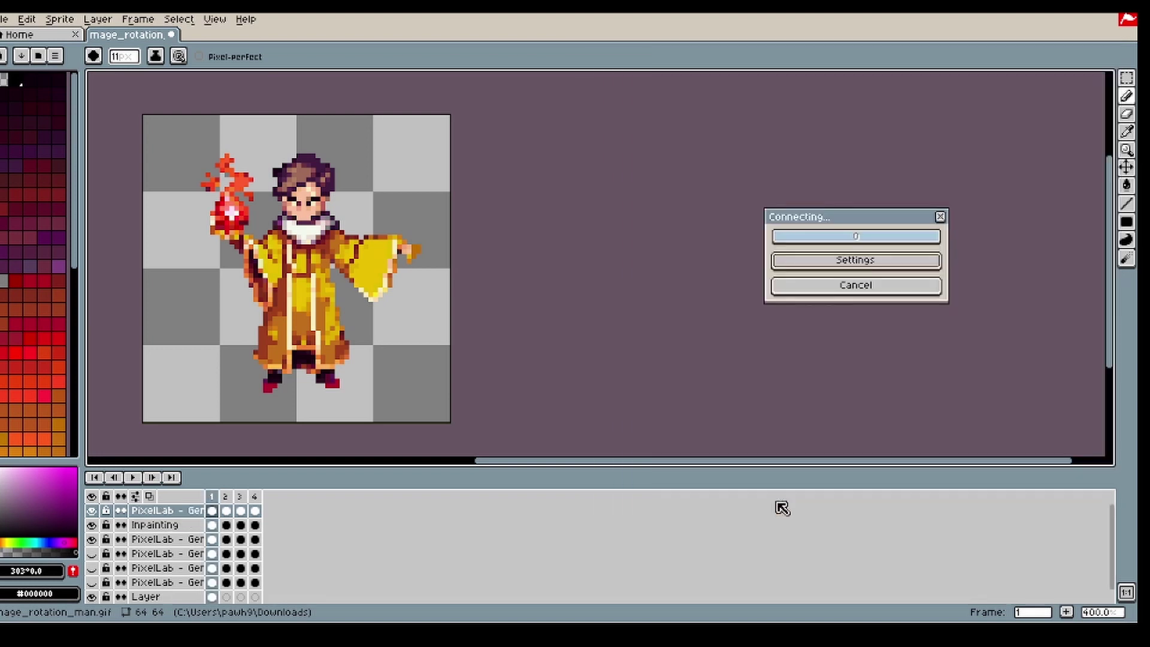
- Hide the Inpainting and previous generation layers and review the fireballs across the newly generated frames
{"action": "left_click", "coordinate": [226, 497]}
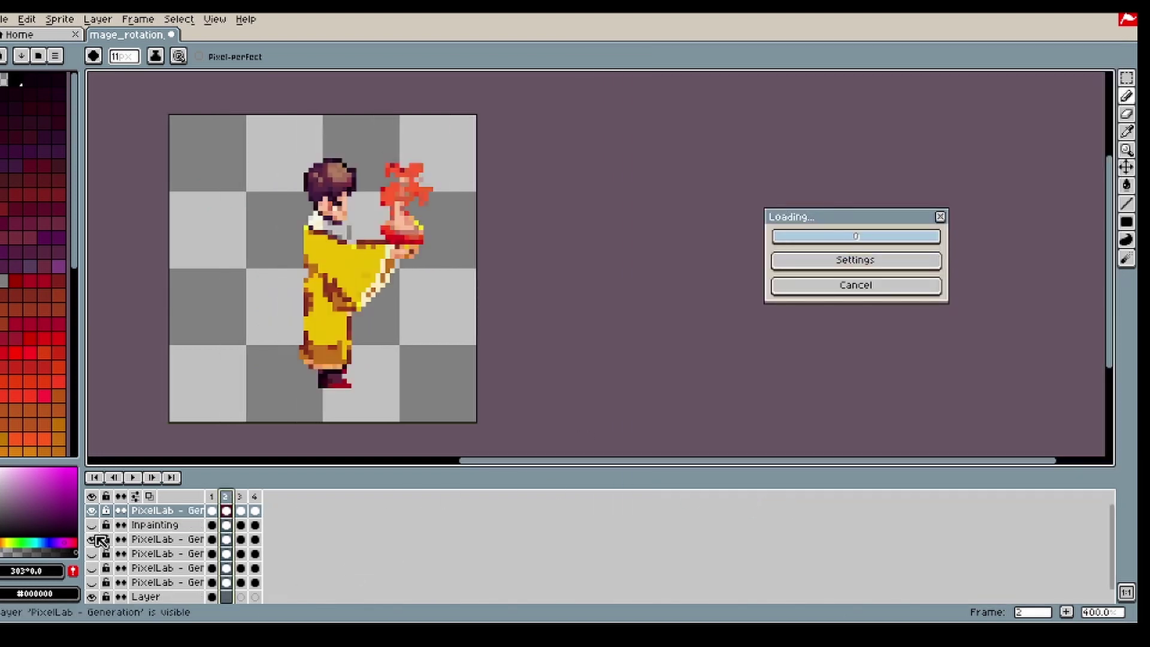
{"action": "scroll", "coordinate": [622, 348], "scroll_direction": "up", "scroll_amount": 1}
{"action": "left_click_drag", "start_coordinate": [702, 459], "coordinate": [681, 460]}
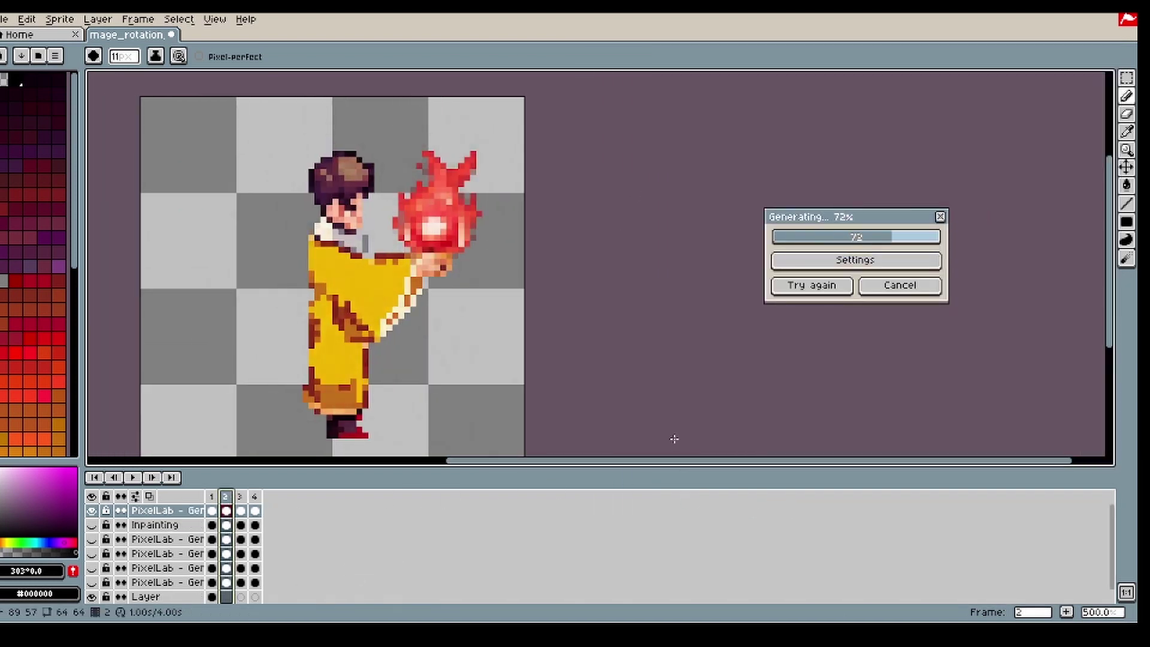
{"action": "left_click", "coordinate": [242, 497]}
{"action": "left_click", "coordinate": [255, 497]}
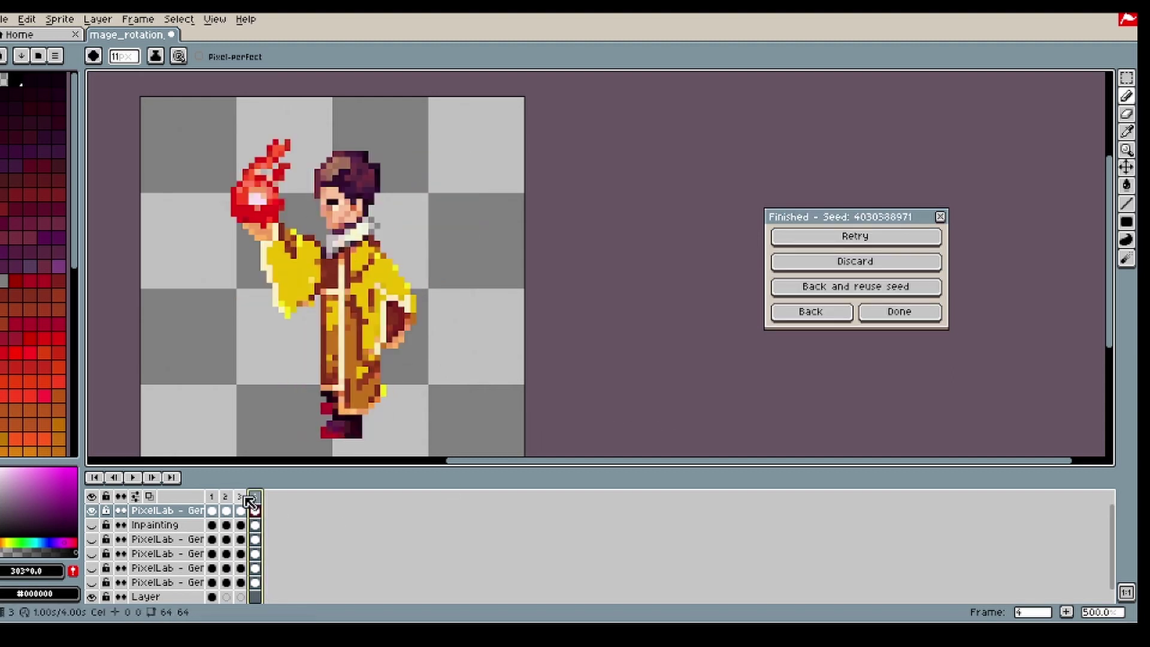
{"action": "left_click", "coordinate": [216, 497]}
{"action": "left_click", "coordinate": [226, 498]}
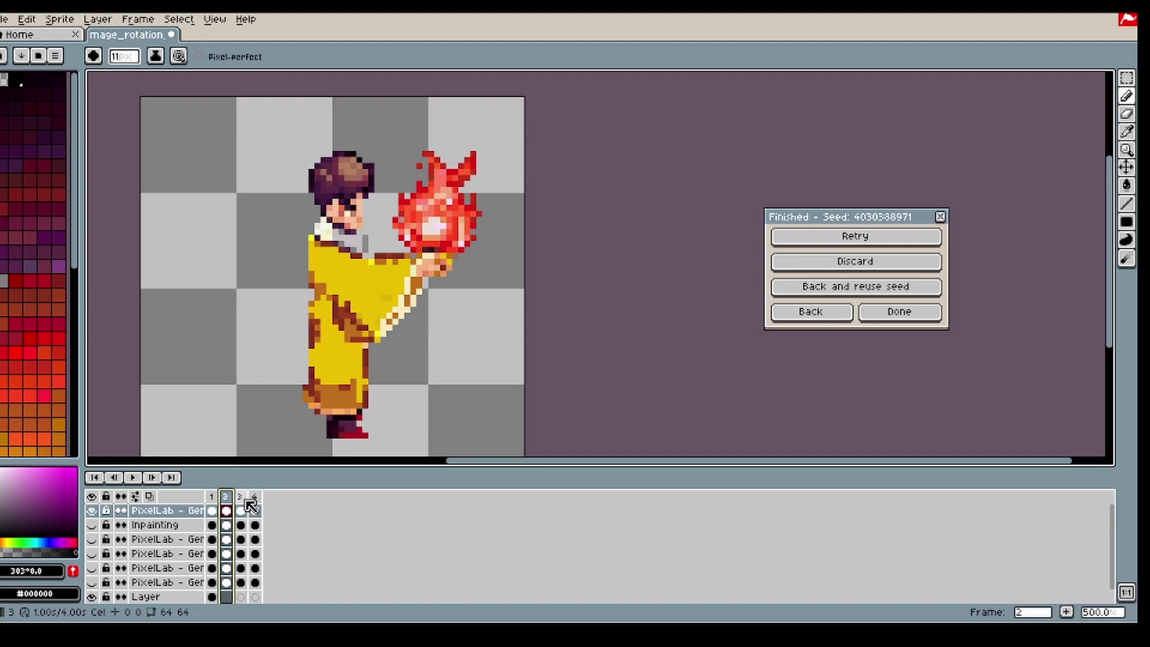
{"action": "key", "text": "Right"}
{"action": "key", "text": "Right"}
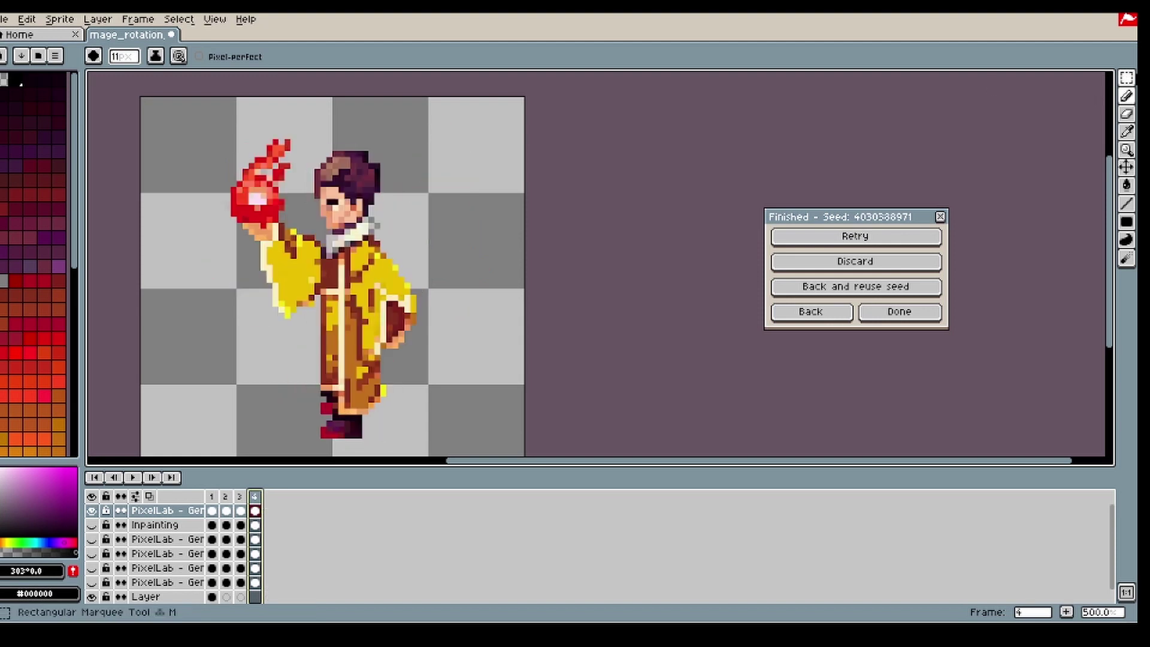
- Copy the fireball from frame 4 and delete the existing fireball from frame 2
{"action": "left_click", "coordinate": [1126, 78]}
{"action": "left_click_drag", "start_coordinate": [180, 108], "coordinate": [305, 226]}
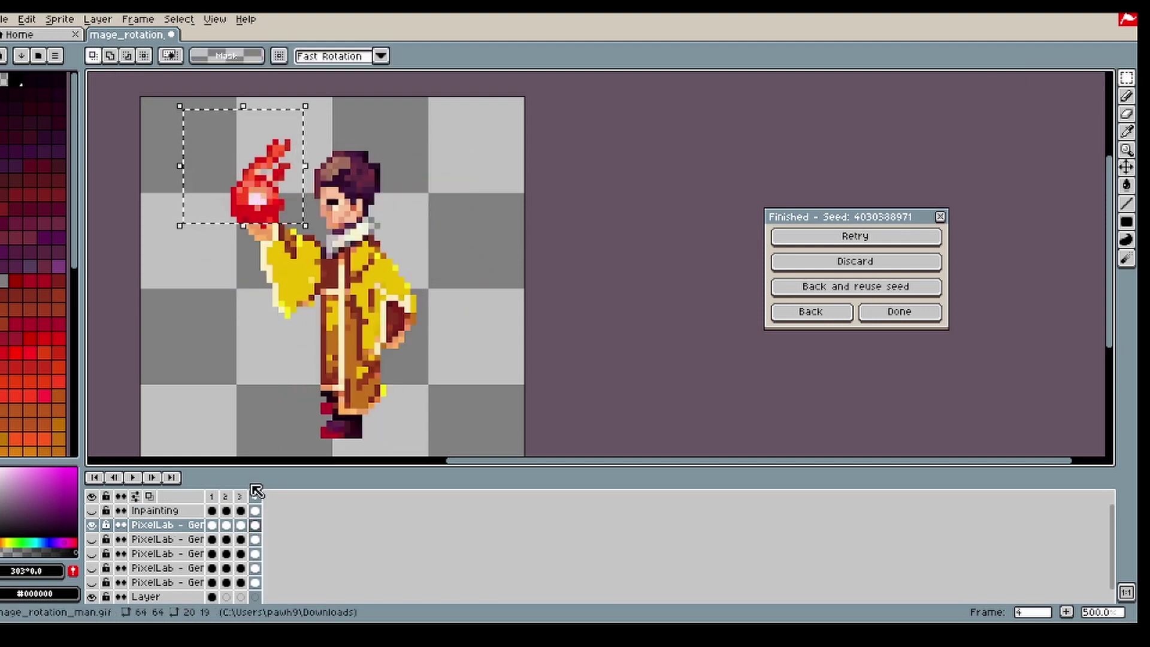
{"action": "left_click", "coordinate": [225, 496]}
{"action": "left_click_drag", "start_coordinate": [536, 103], "coordinate": [387, 251]}
{"action": "key", "text": "Delete"}
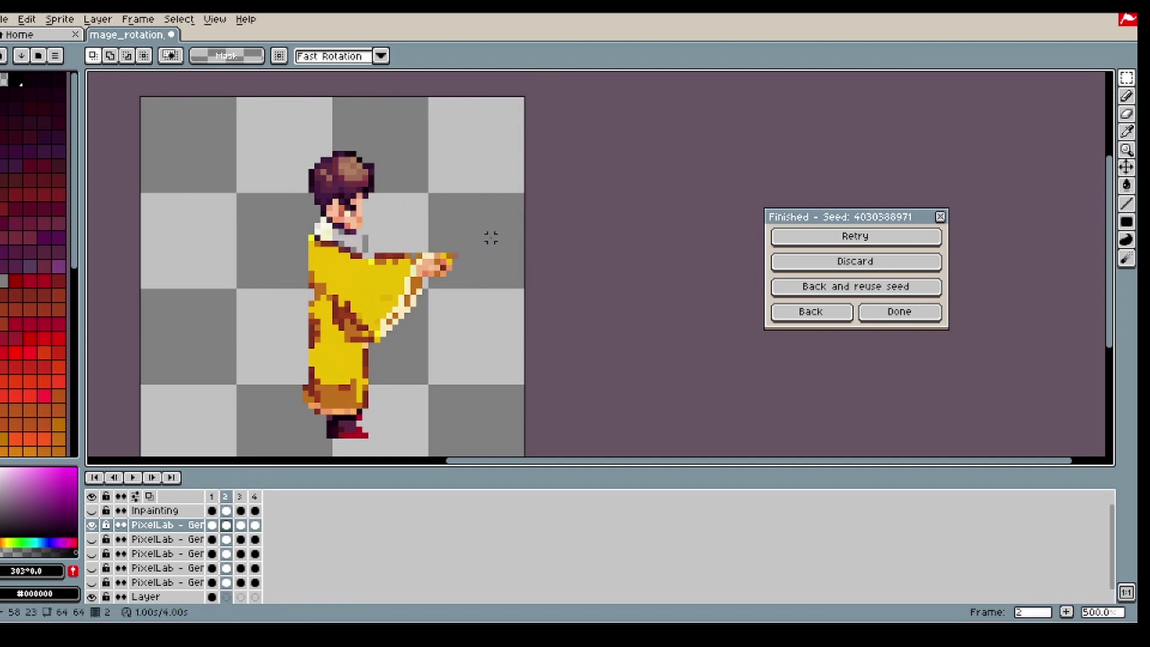
- Paste the copied fireball into frame 2, mirror it horizontally and place it on the mage's outstretched hand
{"action": "key", "text": "ctrl+v"}
{"action": "left_click_drag", "start_coordinate": [273, 204], "coordinate": [455, 236]}
{"action": "left_click", "coordinate": [339, 60]}
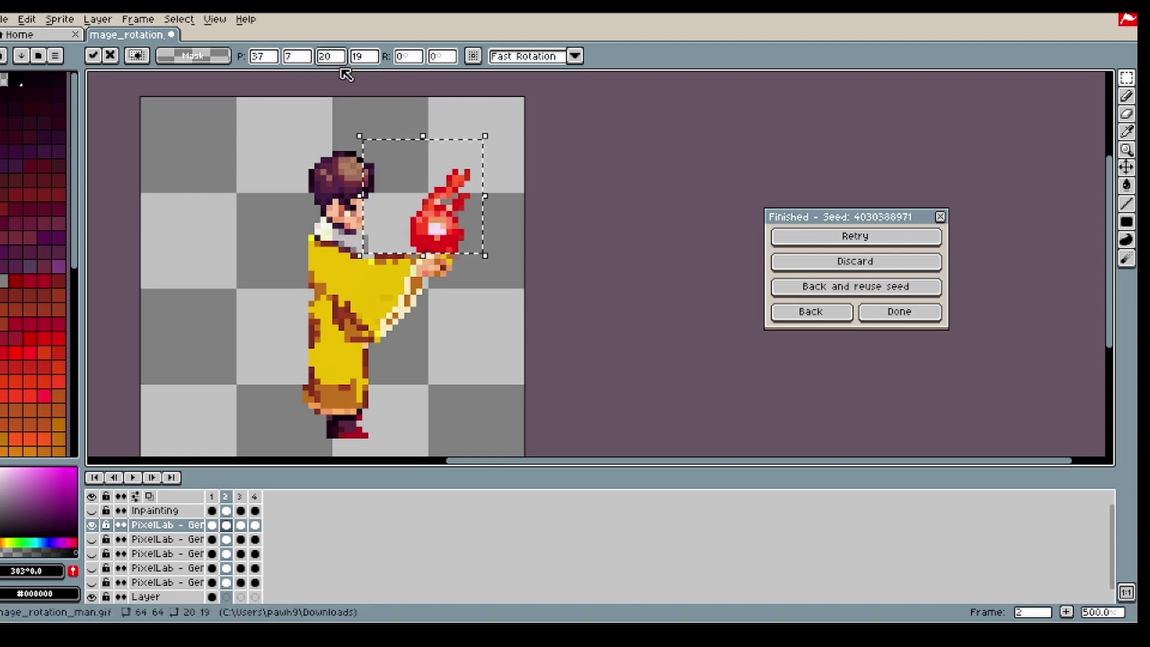
{"action": "type", "text": "-"}
{"action": "left_click_drag", "start_coordinate": [423, 206], "coordinate": [463, 213]}
{"action": "left_click", "coordinate": [623, 256]}
{"action": "scroll", "coordinate": [503, 308], "scroll_direction": "down", "scroll_amount": 1}
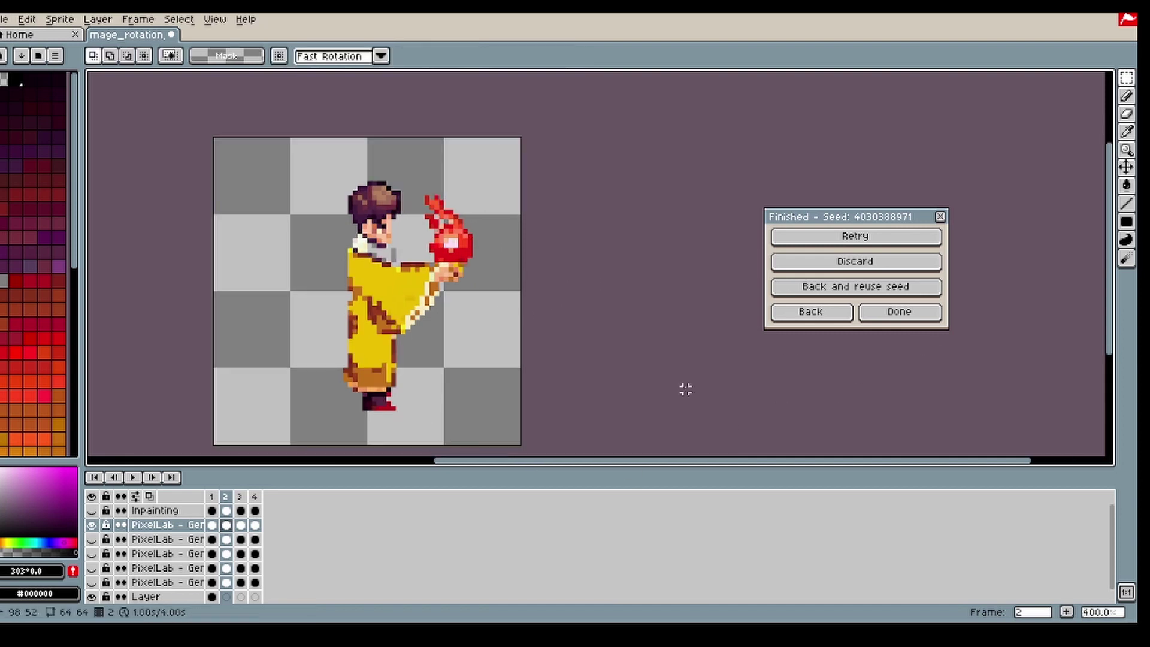
- Play the four-frame rotation and inspect how the fireball and head look from each direction
{"action": "left_click", "coordinate": [242, 497]}
{"action": "key", "text": "Return"}
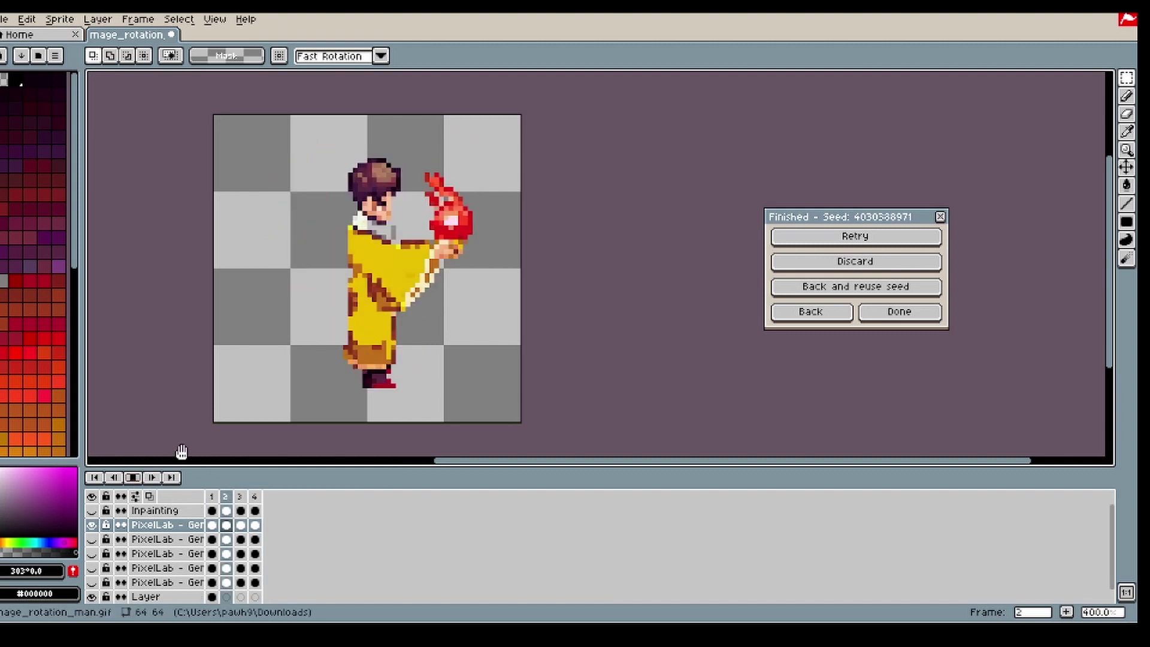
{"action": "left_click", "coordinate": [133, 477]}
{"action": "scroll", "coordinate": [358, 181], "scroll_direction": "up", "scroll_amount": 3}
{"action": "left_click_drag", "start_coordinate": [351, 118], "coordinate": [384, 258]}
{"action": "scroll", "coordinate": [479, 231], "scroll_direction": "down", "scroll_amount": 2}
- Copy the mage's head from frame 2 and paste it horizontally flipped beside the figure in frame 4 as a reference
{"action": "left_click", "coordinate": [225, 496]}
{"action": "left_click_drag", "start_coordinate": [488, 130], "coordinate": [500, 245]}
{"action": "key", "text": "ctrl+c"}
{"action": "left_click", "coordinate": [255, 497]}
{"action": "key", "text": "ctrl+v"}
{"action": "key", "text": "shift+h"}
- Retouch the front hair of the mage's head in frame 4 to resemble the reference head, sampling the brown hair color
{"action": "key", "text": "b"}
{"action": "scroll", "coordinate": [470, 236], "scroll_direction": "up", "scroll_amount": 2}
{"action": "key", "text": "m"}
{"action": "left_click_drag", "start_coordinate": [359, 211], "coordinate": [372, 250]}
{"action": "left_click_drag", "start_coordinate": [340, 98], "coordinate": [421, 175]}
{"action": "left_click", "coordinate": [392, 165], "text": "alt"}
{"action": "scroll", "coordinate": [381, 158], "scroll_direction": "down", "scroll_amount": 2}
{"action": "key", "text": "ctrl+d"}
{"action": "scroll", "coordinate": [380, 150], "scroll_direction": "up", "scroll_amount": 4}
- Select the front part of the mage's hair in frame 4 and shift it up by one pixel
{"action": "key", "text": "m"}
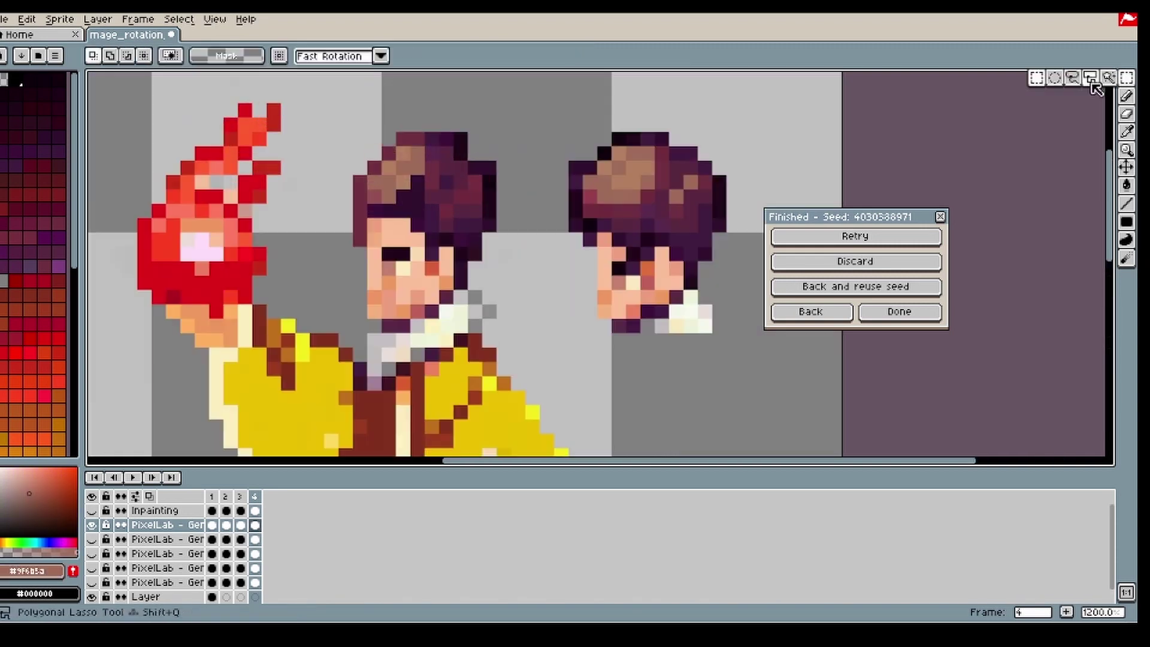
{"action": "left_click_drag", "start_coordinate": [330, 123], "coordinate": [405, 183]}
{"action": "left_click_drag", "start_coordinate": [380, 169], "coordinate": [378, 155]}
{"action": "key", "text": "b"}
{"action": "scroll", "coordinate": [520, 214], "scroll_direction": "down", "scroll_amount": 3}
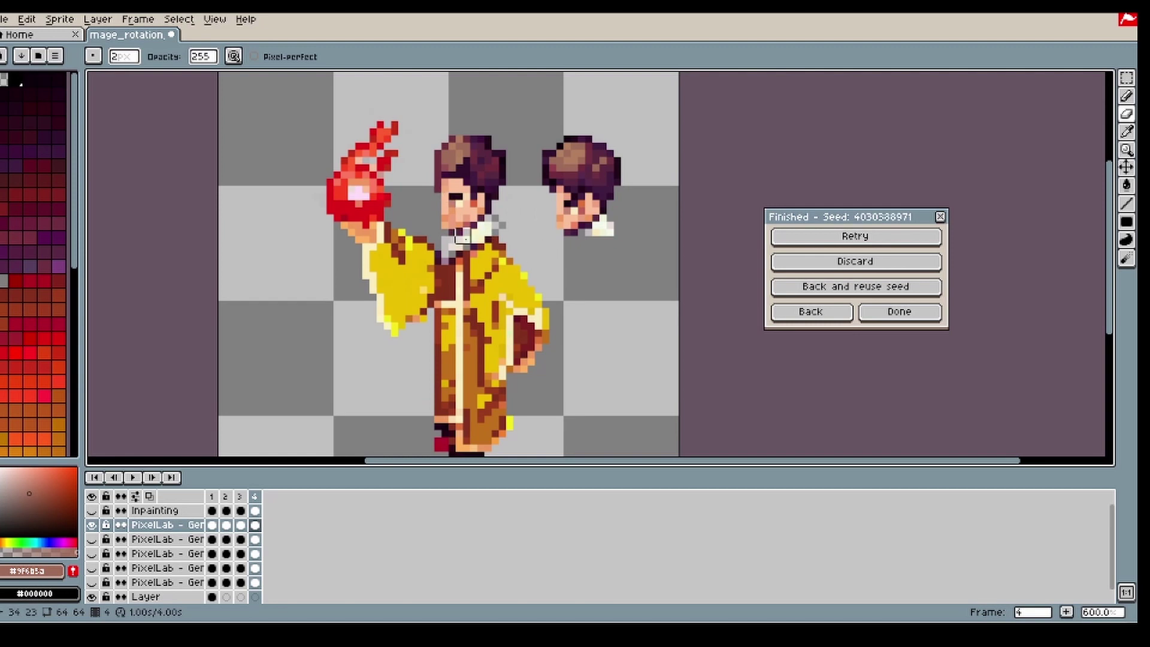
- Move the mage's head in frame 4 down by one pixel and delete the reference head beside it
{"action": "key", "text": "m"}
{"action": "left_click_drag", "start_coordinate": [530, 111], "coordinate": [406, 205]}
{"action": "left_click_drag", "start_coordinate": [470, 171], "coordinate": [470, 178]}
{"action": "mouse_move", "coordinate": [668, 103]}
{"action": "left_mouse_down"}
{"action": "mouse_move", "coordinate": [611, 189]}
{"action": "mouse_move", "coordinate": [523, 244]}
{"action": "mouse_move", "coordinate": [538, 240]}
{"action": "left_mouse_up"}
{"action": "key", "text": "Delete"}
- Play the rotation animation again to check the edited head and fireballs across all four frames
{"action": "scroll", "coordinate": [575, 280], "scroll_direction": "down", "scroll_amount": 2}
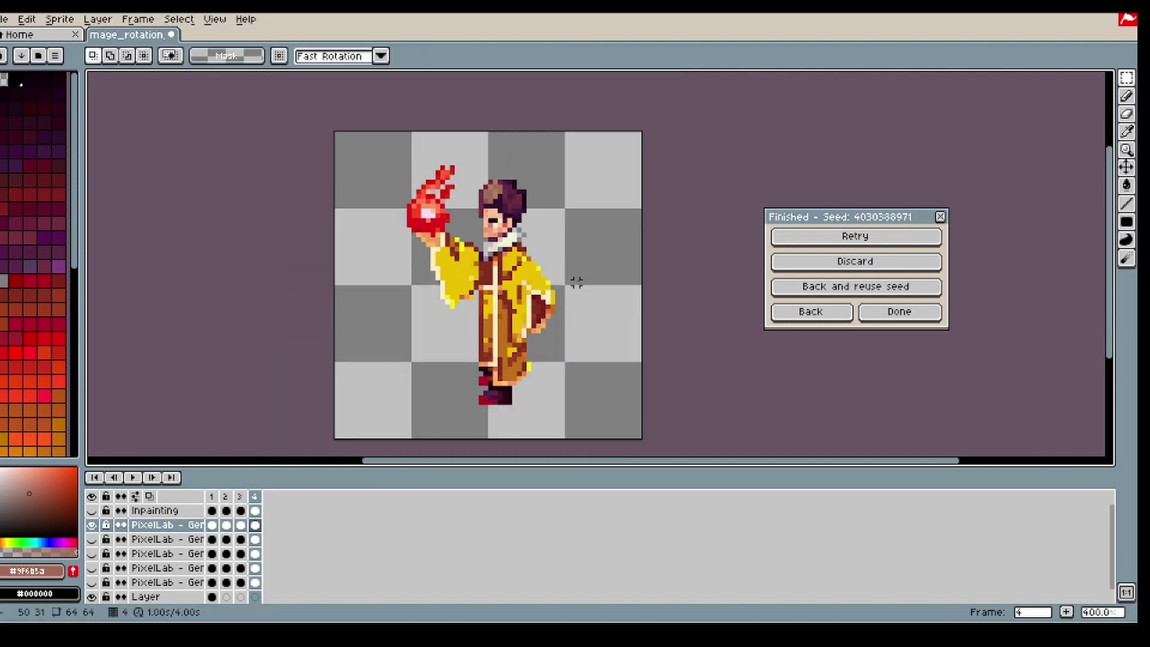
{"action": "left_click", "coordinate": [133, 478]}
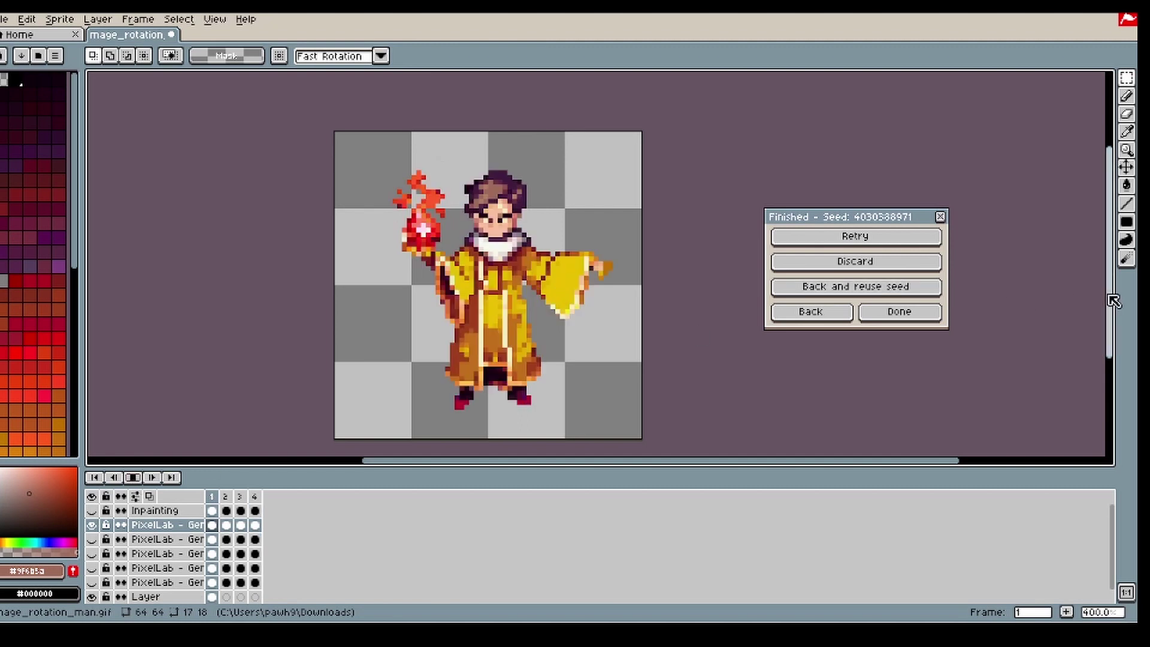
{"action": "left_click_drag", "start_coordinate": [1113, 297], "coordinate": [1109, 314]}
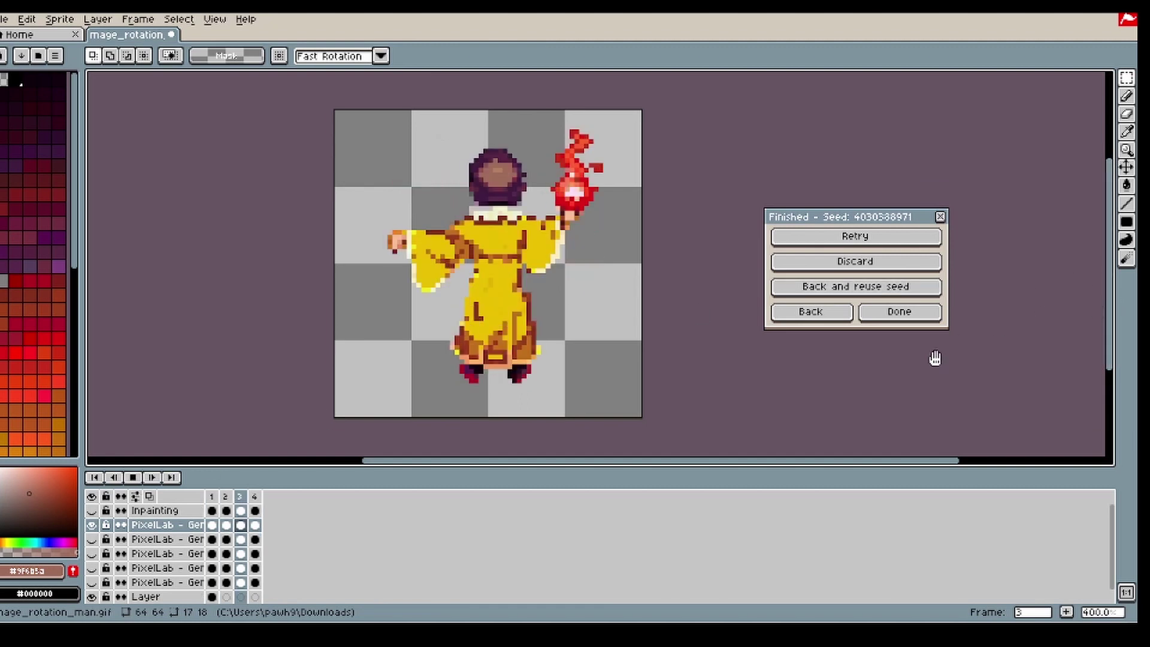